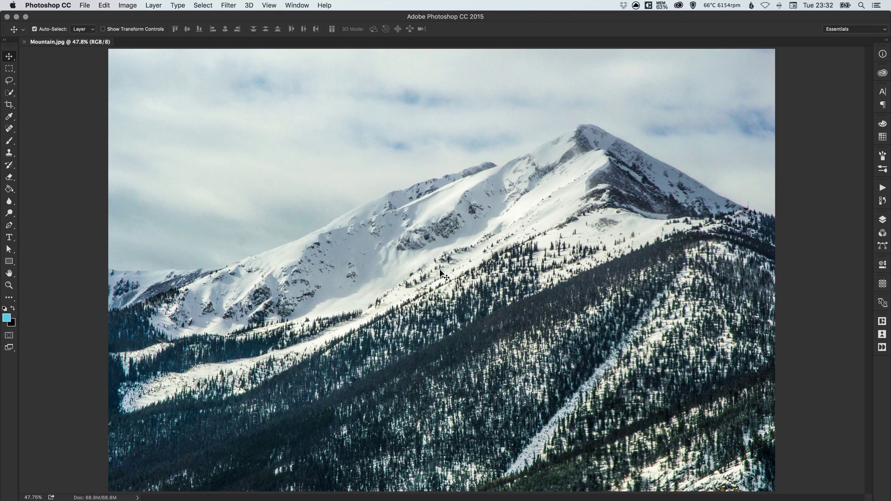
Step: Create a new 970 × 400 pixel RGB document at 72 pixels/inch with a white background
{"action": "left_click", "coordinate": [88, 6]}
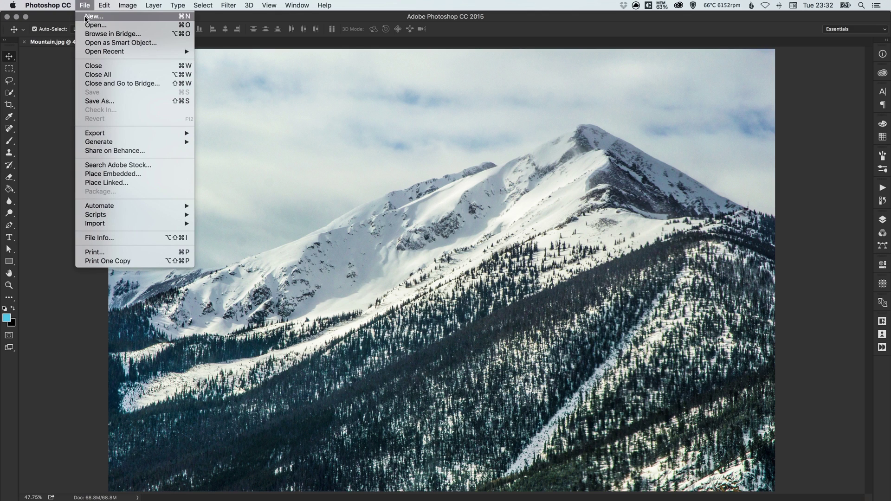
{"action": "left_click", "coordinate": [116, 18]}
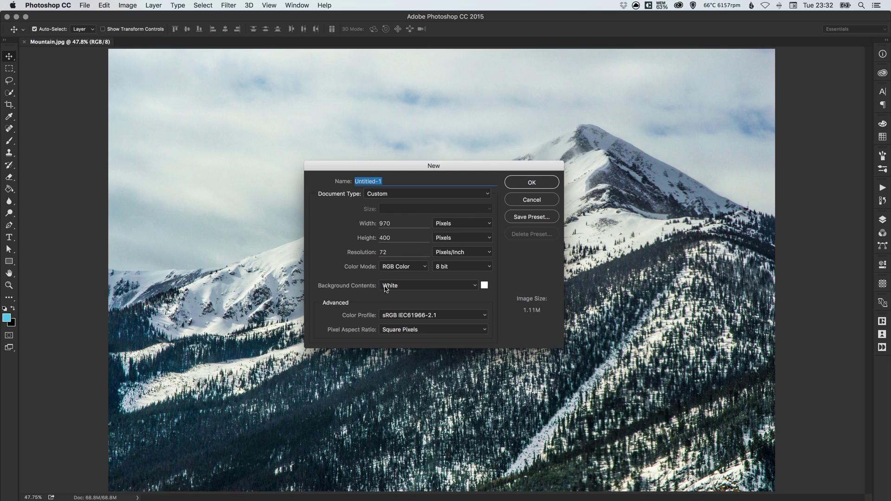
{"action": "left_click", "coordinate": [533, 183]}
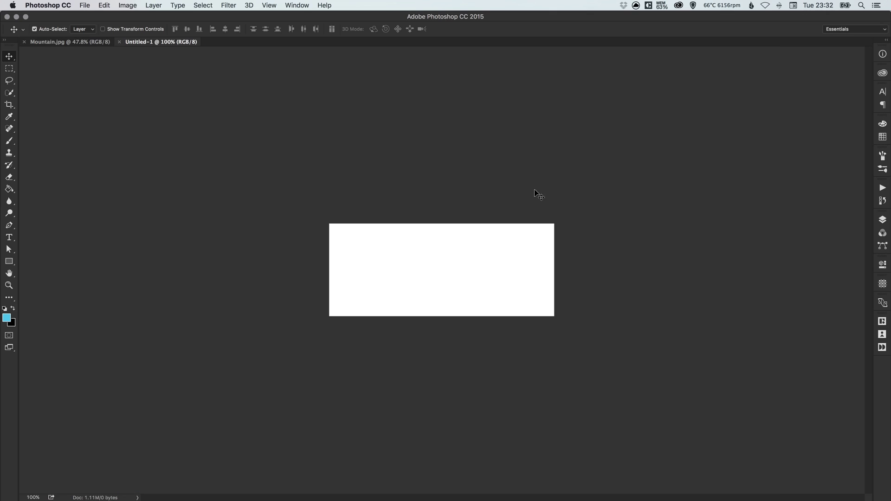
{"action": "key", "text": "super+equal"}
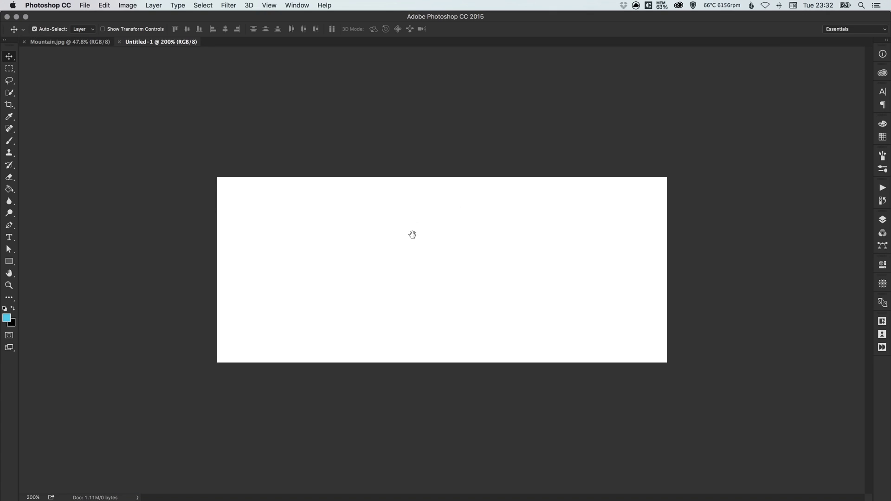
Step: Copy the entire Mountain.jpg photo and paste it into the new document
{"action": "left_click", "coordinate": [72, 43]}
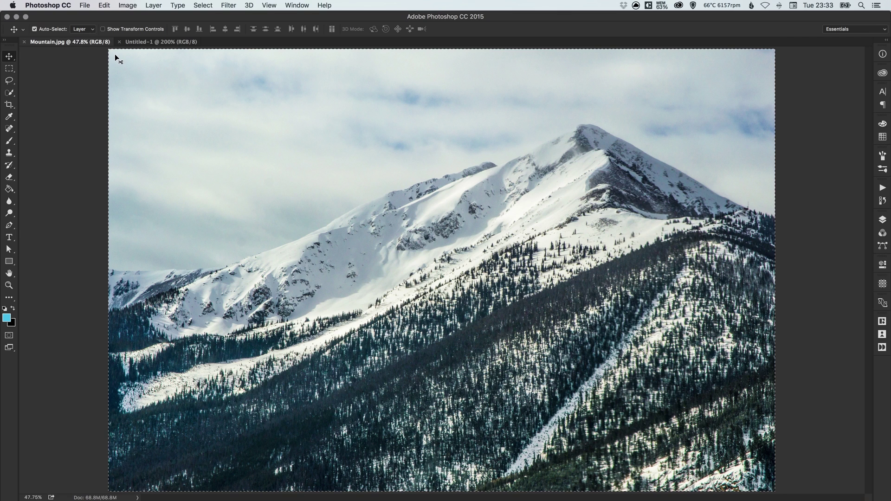
{"action": "left_click", "coordinate": [104, 5]}
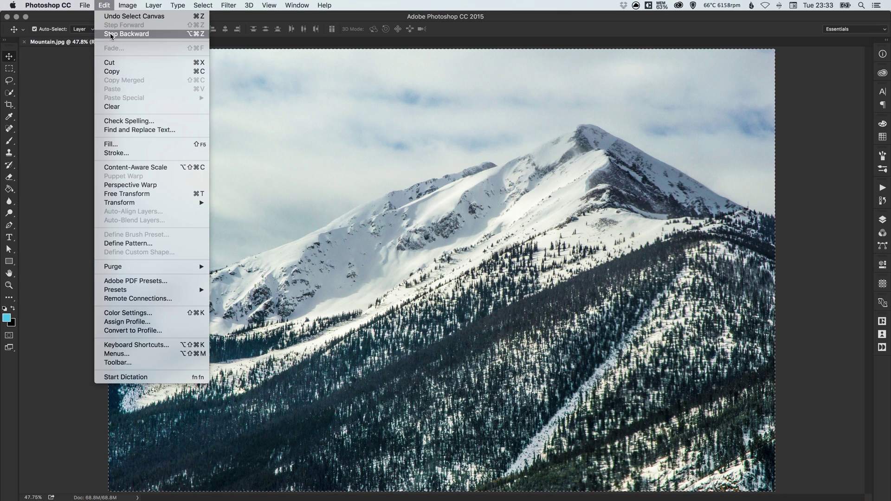
{"action": "left_click", "coordinate": [111, 70]}
{"action": "left_click", "coordinate": [150, 42]}
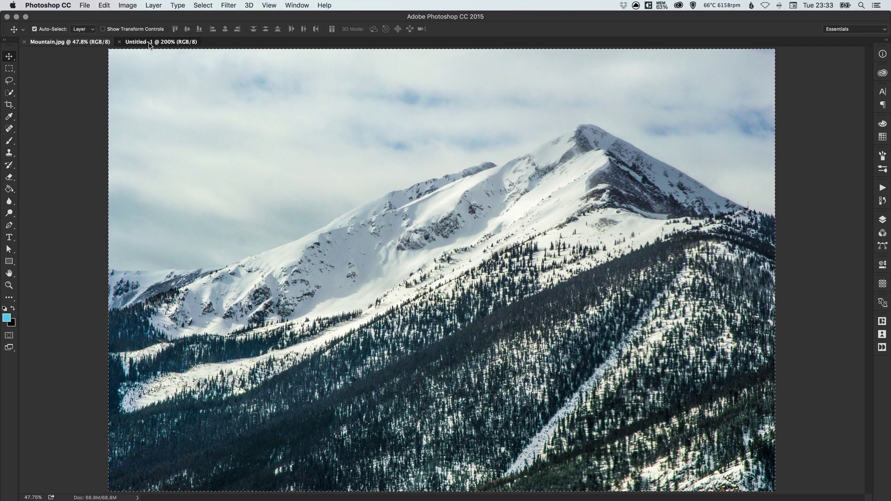
{"action": "left_click", "coordinate": [104, 6]}
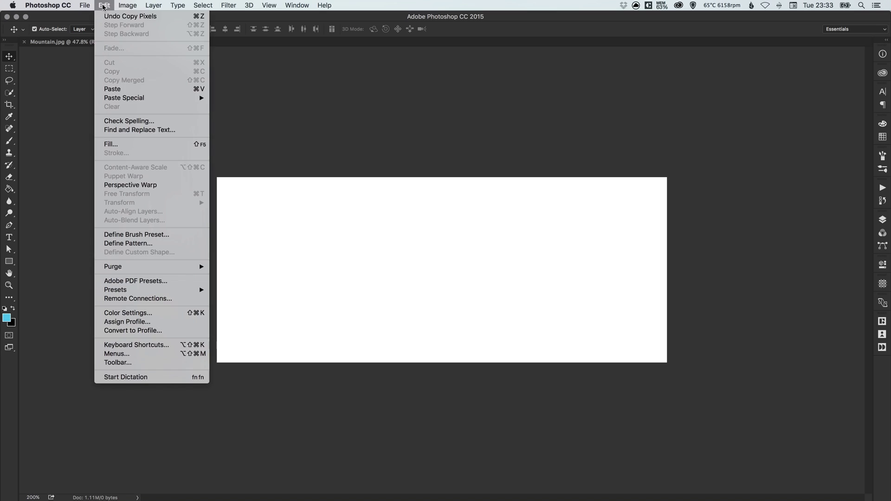
{"action": "left_click", "coordinate": [122, 89]}
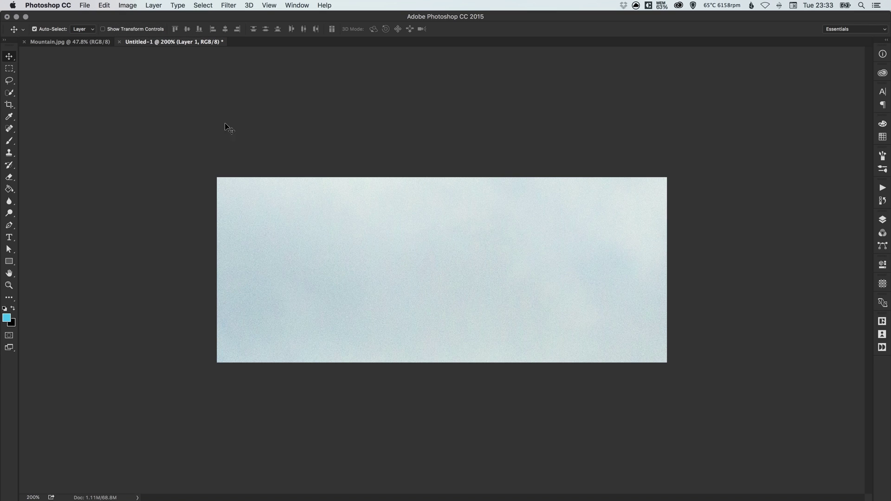
{"action": "left_click", "coordinate": [72, 42]}
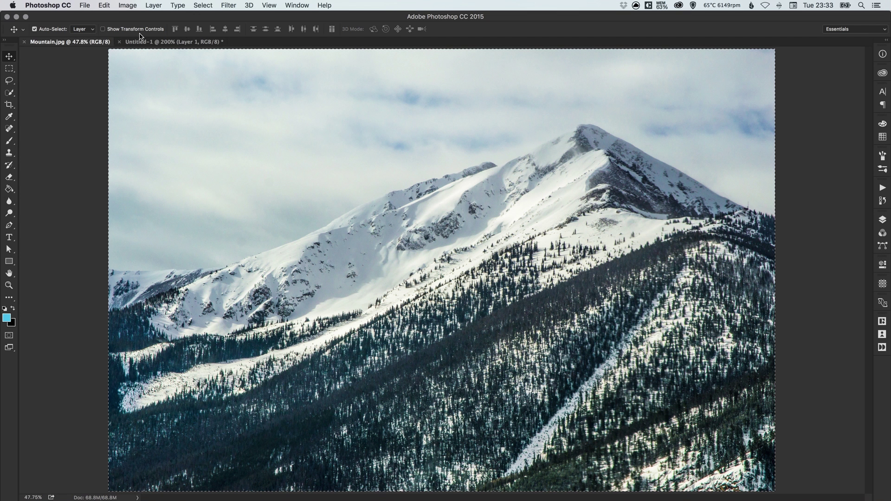
{"action": "left_click", "coordinate": [173, 42]}
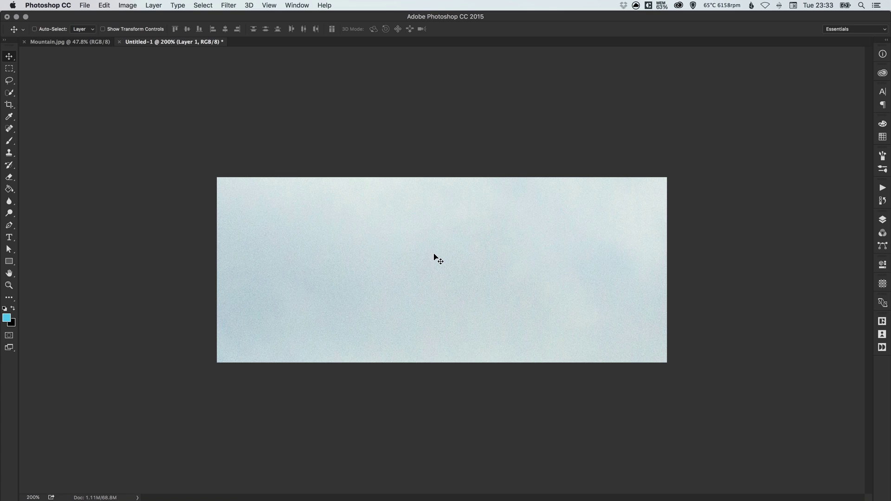
Step: Scale the pasted mountain photo down proportionally to the canvas width and move it up until the peak sits near the canvas's upper edge
{"action": "key", "text": "super+minus"}
{"action": "key", "text": "super+minus"}
{"action": "key", "text": "super+minus"}
{"action": "key", "text": "super+minus"}
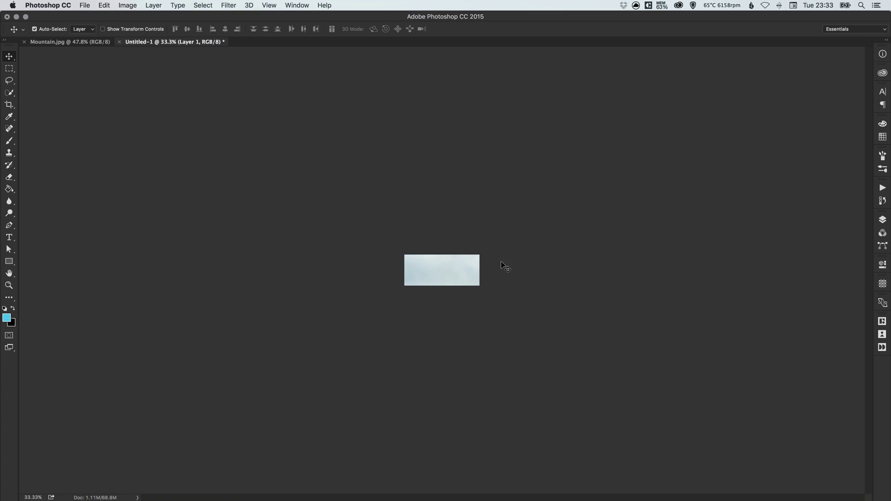
{"action": "left_click", "coordinate": [105, 6]}
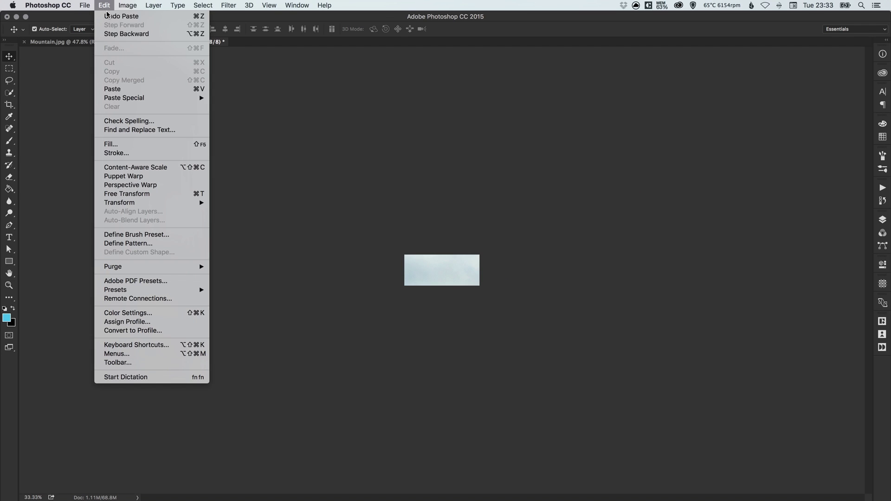
{"action": "left_click", "coordinate": [118, 195]}
{"action": "key", "text": "super+minus"}
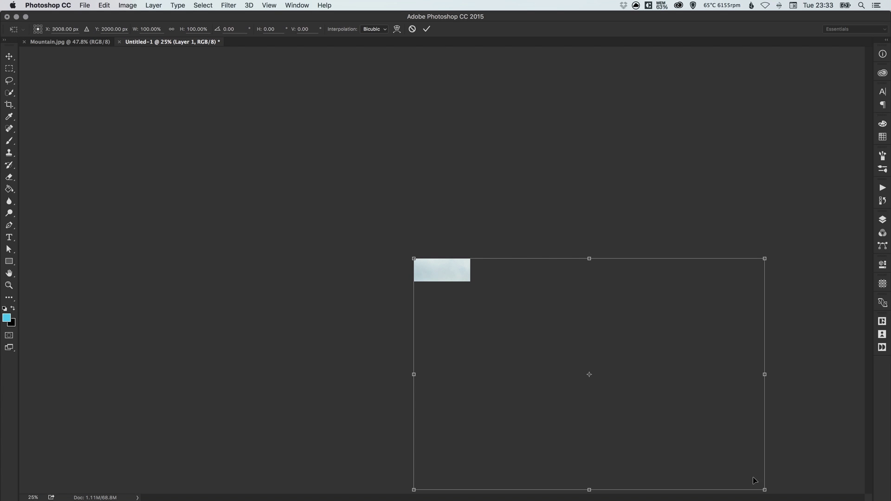
{"action": "left_click_drag", "start_coordinate": [763, 490], "coordinate": [471, 297]}
{"action": "key", "text": "super+0"}
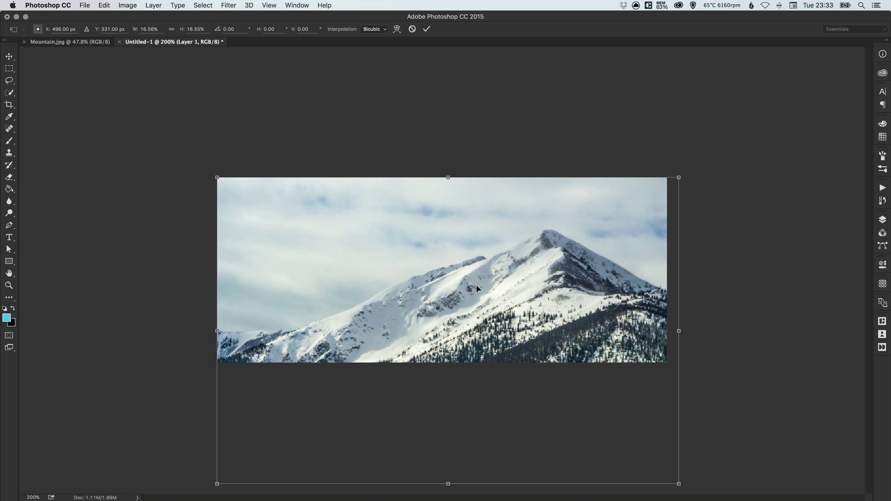
{"action": "left_click_drag", "start_coordinate": [678, 484], "coordinate": [668, 477]}
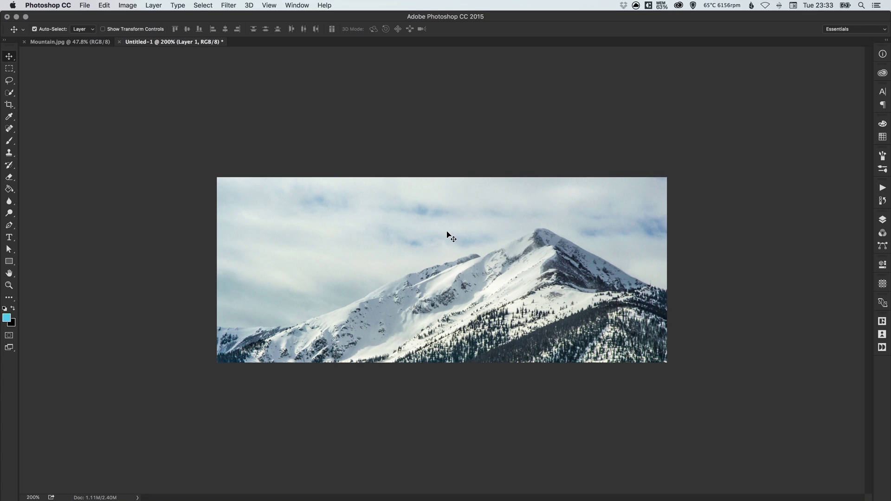
{"action": "left_click_drag", "start_coordinate": [464, 271], "coordinate": [465, 241]}
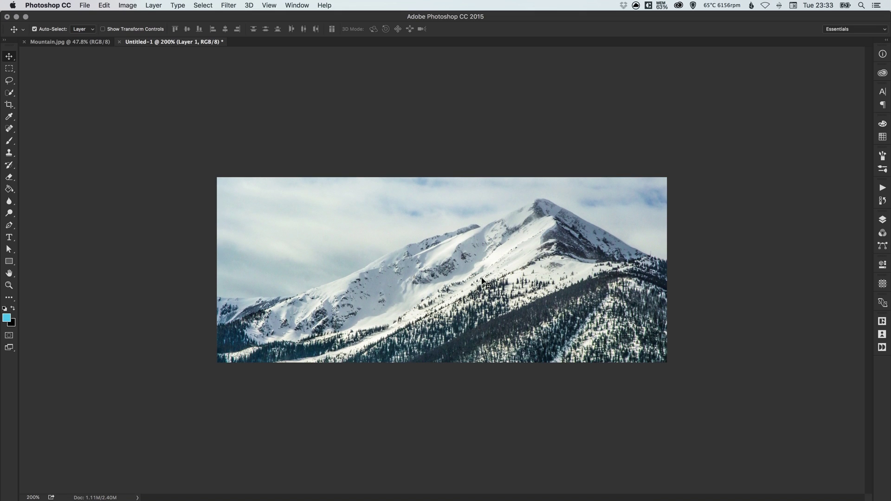
{"action": "mouse_move", "coordinate": [490, 291]}
{"action": "left_mouse_down"}
{"action": "mouse_move", "coordinate": [397, 271]}
{"action": "mouse_move", "coordinate": [541, 291]}
{"action": "mouse_move", "coordinate": [482, 274]}
{"action": "mouse_move", "coordinate": [480, 291]}
{"action": "mouse_move", "coordinate": [481, 282]}
{"action": "mouse_move", "coordinate": [493, 286]}
{"action": "left_mouse_up"}
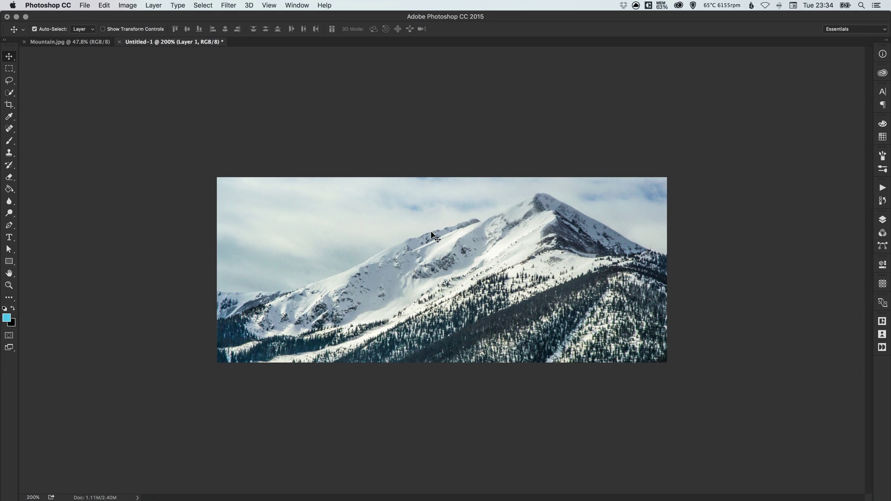
Step: Rename the pasted photo's layer as Mountain
{"action": "left_click", "coordinate": [883, 220]}
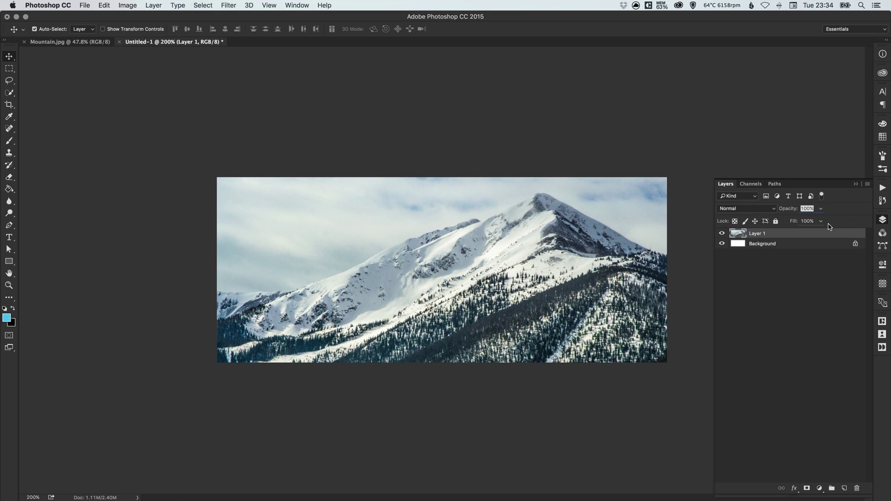
{"action": "double_click", "coordinate": [759, 234]}
{"action": "type", "text": "Mountain"}
{"action": "key", "text": "Return"}
Step: Try a full lock and a position-only lock on the Mountain layer, and open and close its Blending Options
{"action": "left_click", "coordinate": [756, 222]}
{"action": "left_click", "coordinate": [776, 222]}
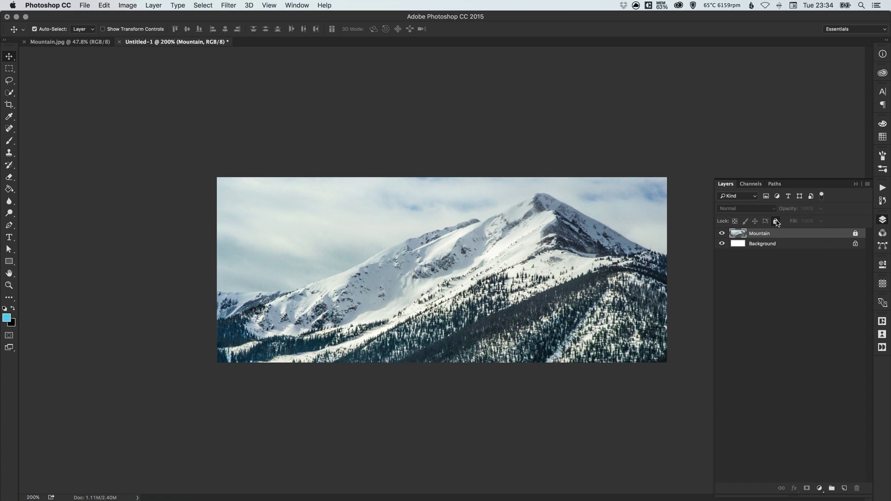
{"action": "left_click", "coordinate": [776, 222]}
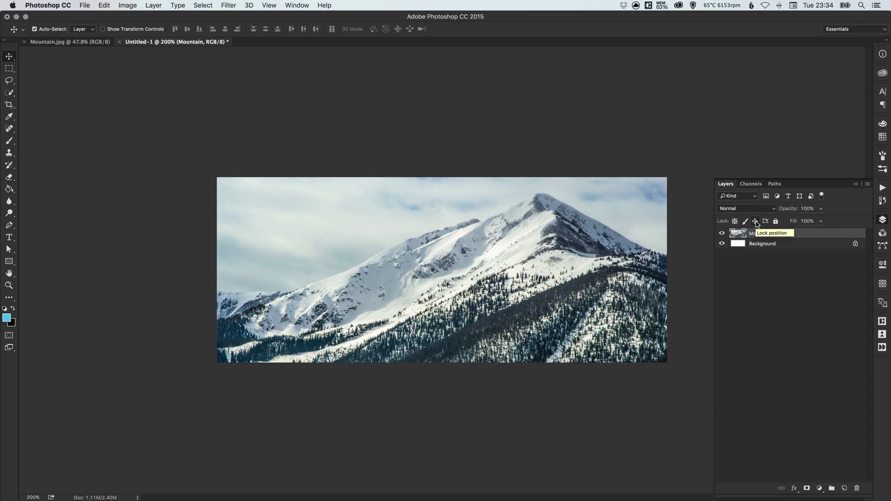
{"action": "right_click", "coordinate": [773, 234]}
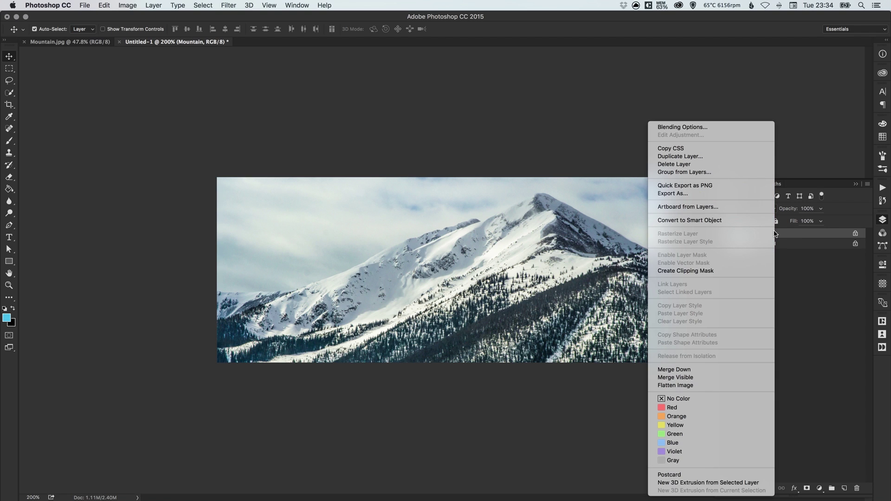
{"action": "left_click", "coordinate": [694, 129]}
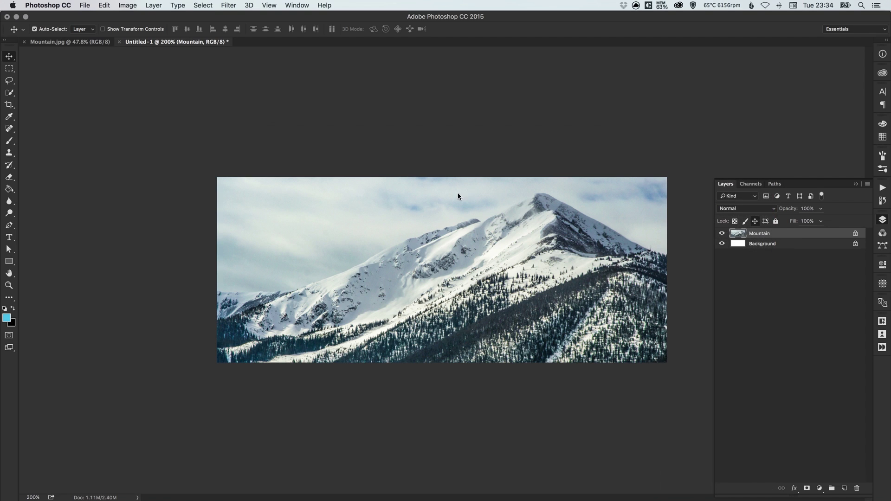
{"action": "left_click", "coordinate": [592, 167]}
Step: Check the Mountain layer's available options under full lock, and replace that lock with a position-only lock
{"action": "right_click", "coordinate": [778, 235]}
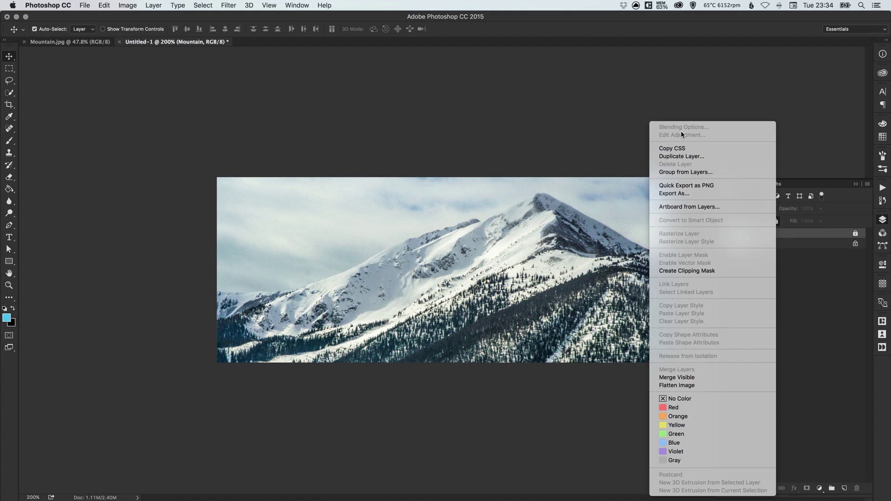
{"action": "left_click", "coordinate": [778, 225]}
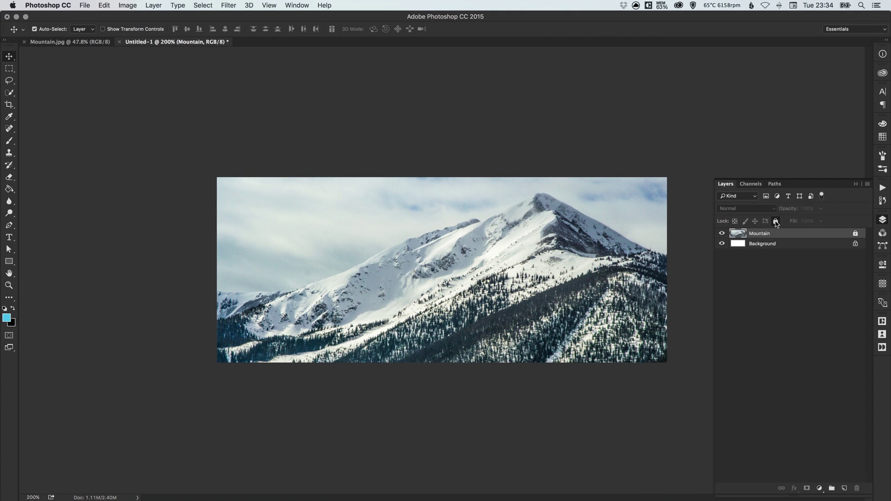
{"action": "left_click", "coordinate": [776, 222]}
{"action": "left_click", "coordinate": [755, 222]}
{"action": "right_click", "coordinate": [764, 233]}
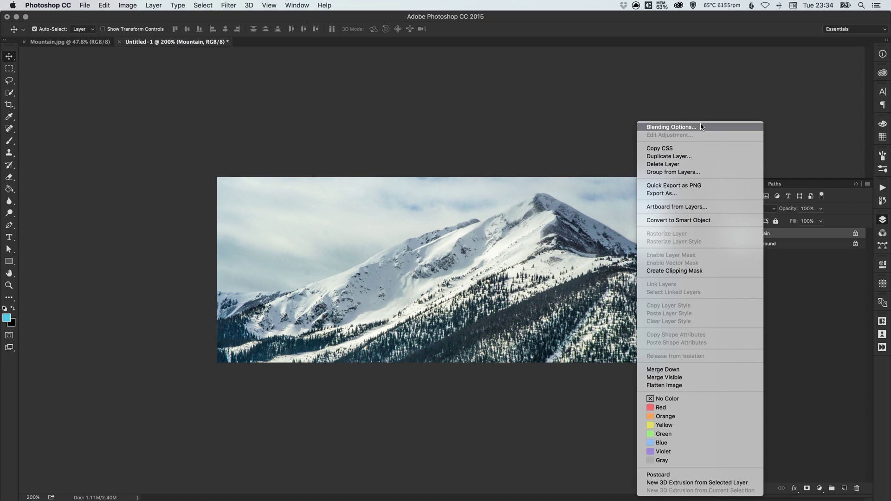
{"action": "left_click", "coordinate": [805, 157]}
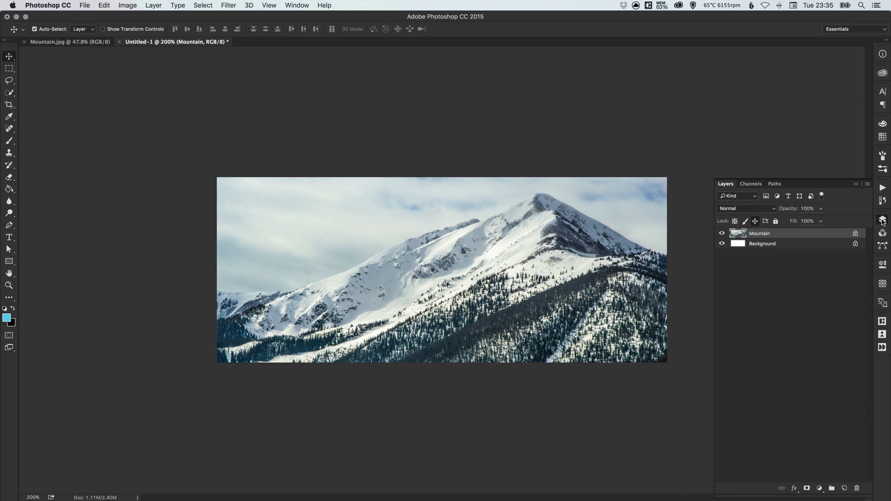
Step: Add a new empty layer above the Mountain layer
{"action": "left_click", "coordinate": [883, 222]}
{"action": "left_click", "coordinate": [882, 223]}
{"action": "left_click", "coordinate": [845, 489]}
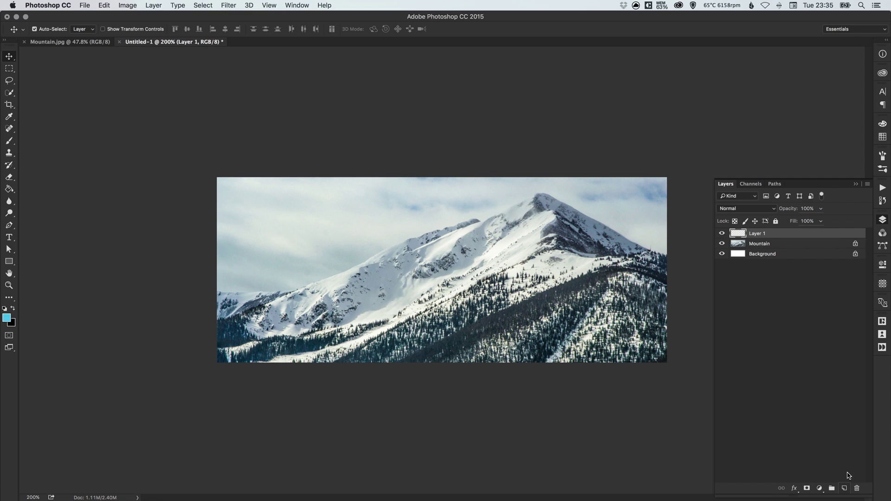
{"action": "left_click", "coordinate": [882, 221]}
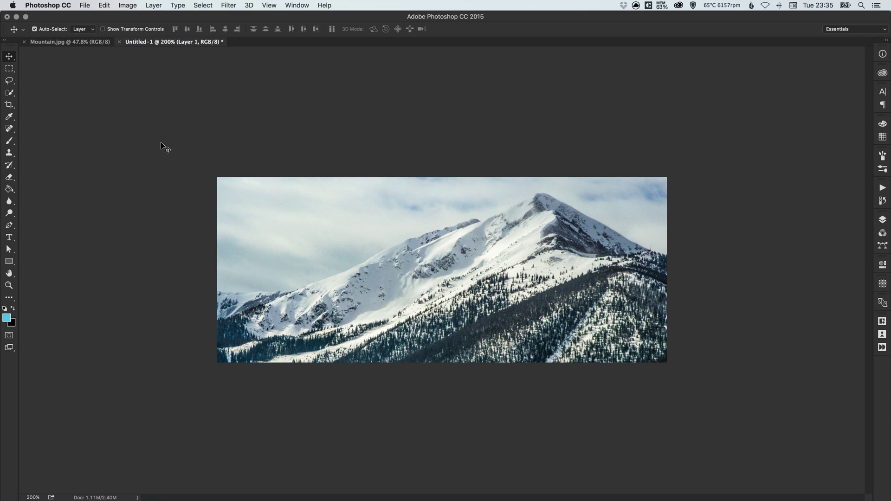
Step: Start a text object in the sky area left of the mountain peak and set its text color to #222222
{"action": "left_click", "coordinate": [9, 238]}
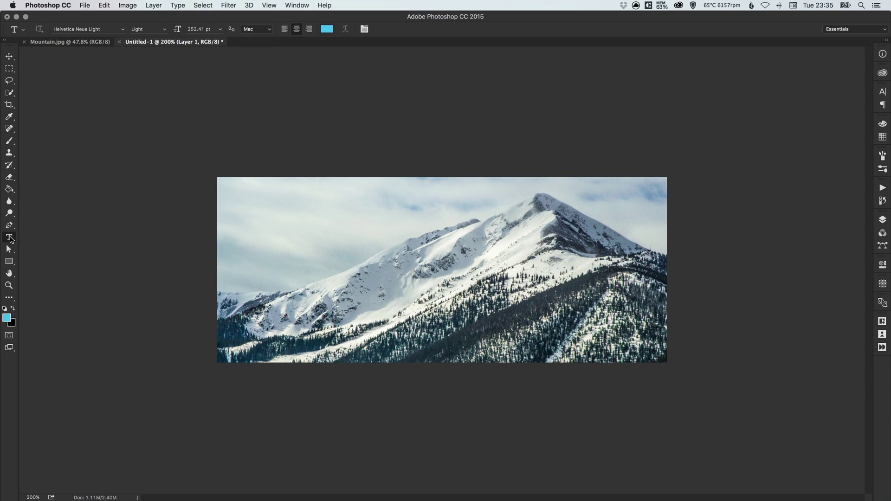
{"action": "left_click", "coordinate": [269, 216]}
{"action": "left_click", "coordinate": [327, 30]}
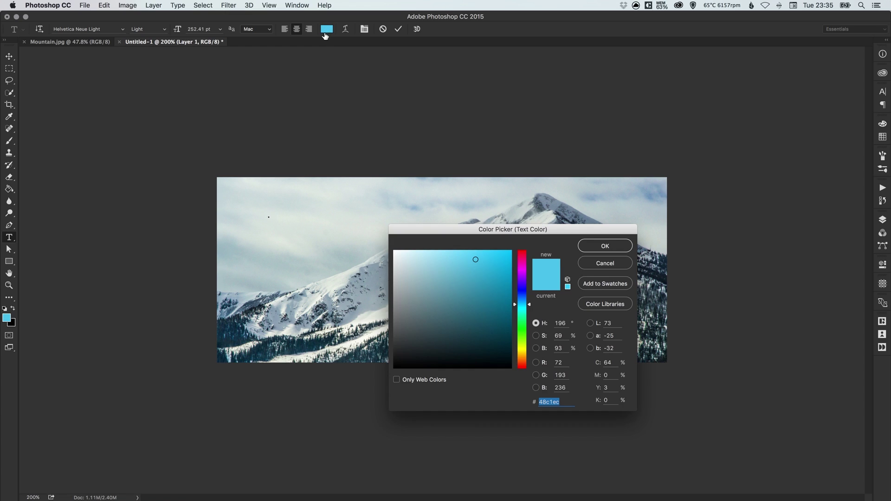
{"action": "left_click", "coordinate": [433, 318]}
{"action": "left_click_drag", "start_coordinate": [433, 319], "coordinate": [389, 348]}
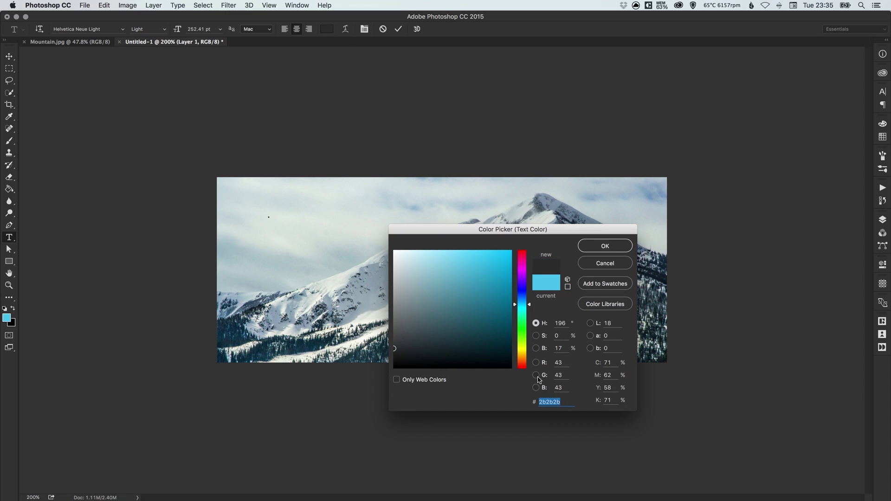
{"action": "type", "text": "222"}
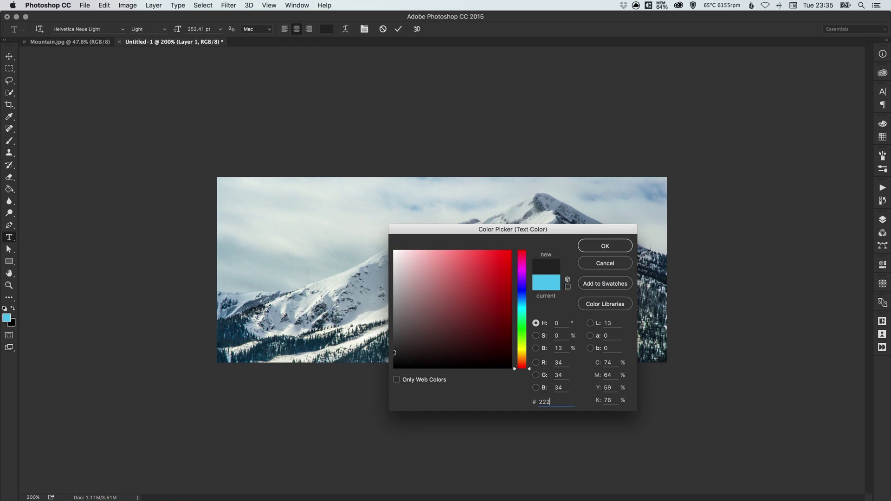
{"action": "type", "text": "222"}
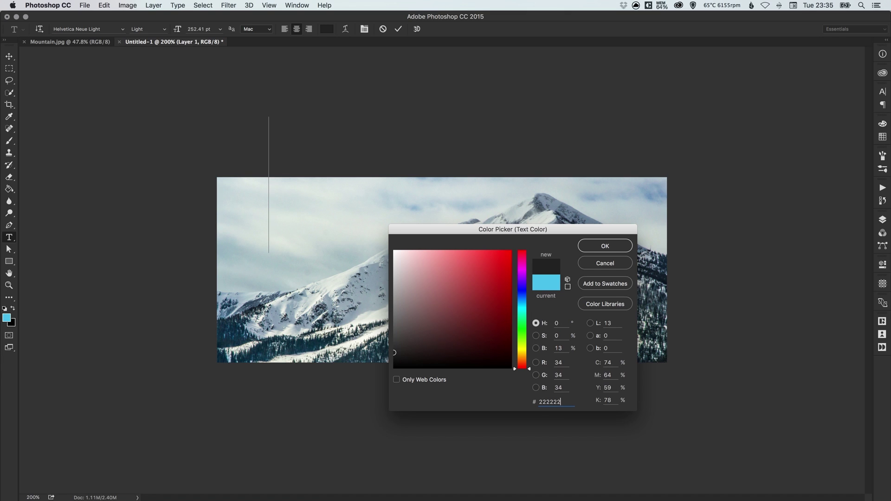
{"action": "key", "text": "Return"}
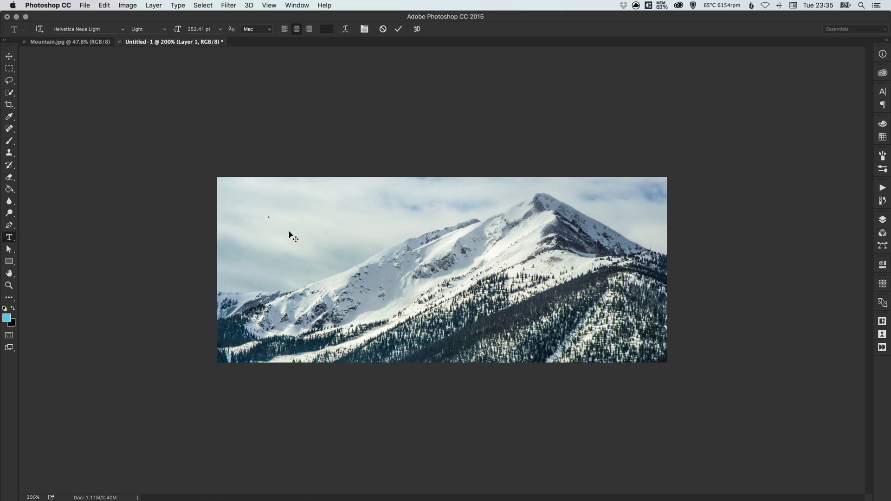
Step: Enter the headline "What will you discover?" and set its font size to 36 pt
{"action": "type", "text": "what"}
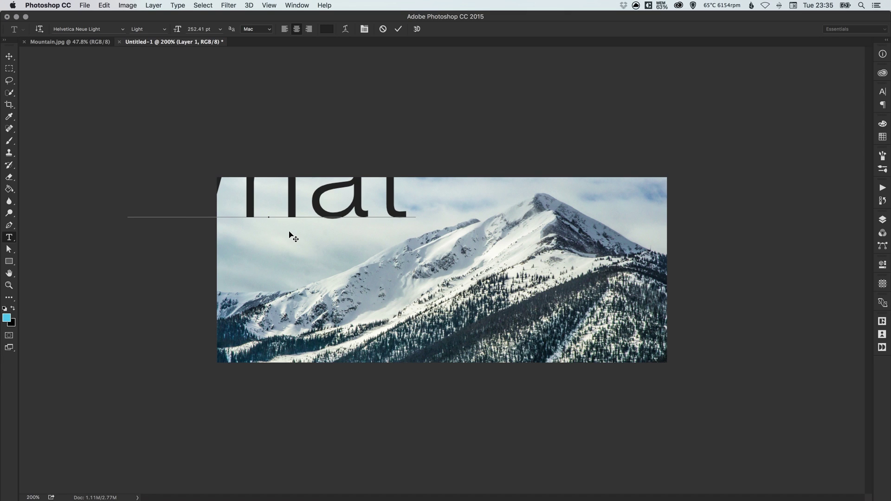
{"action": "type", "text": " will you do"}
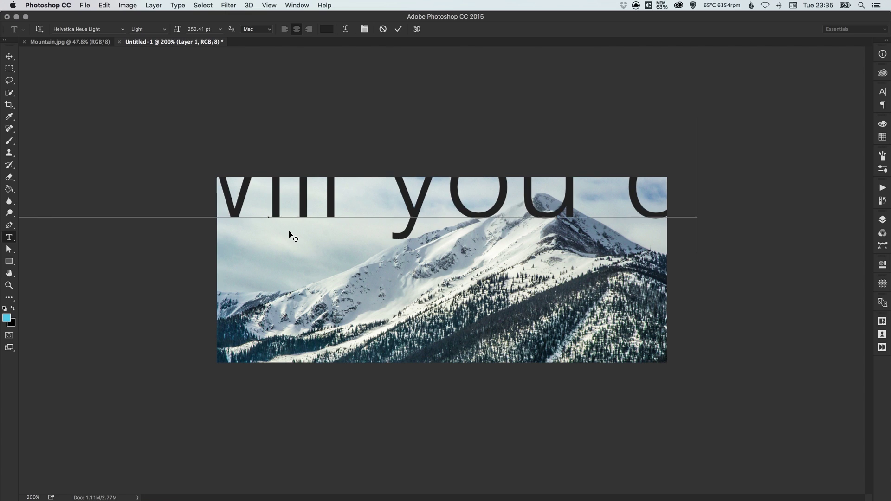
{"action": "type", "text": "scover"}
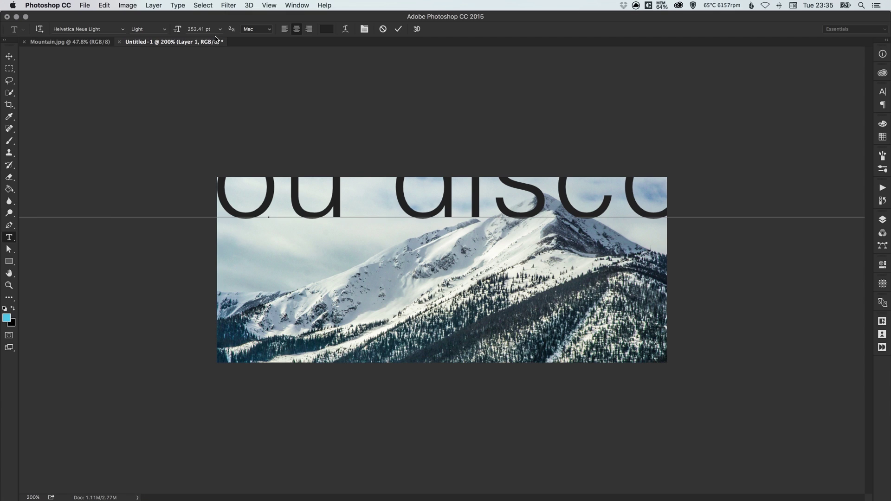
{"action": "key", "text": "super+a"}
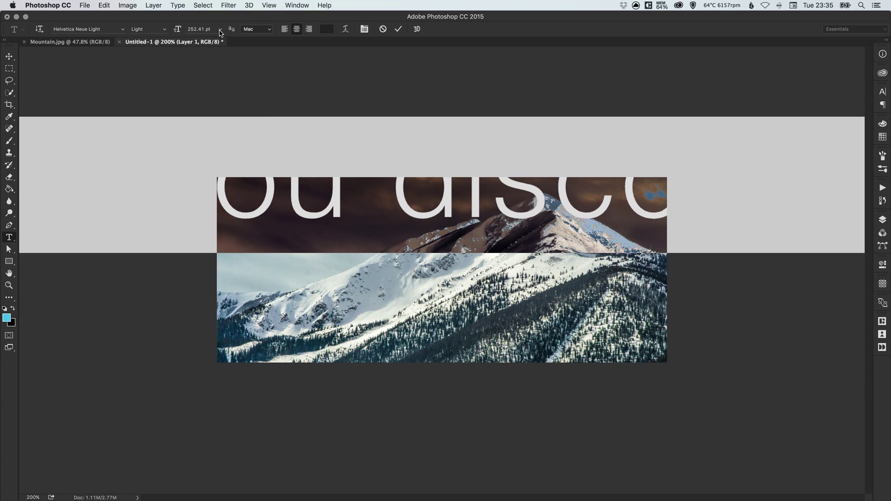
{"action": "left_click", "coordinate": [220, 29]}
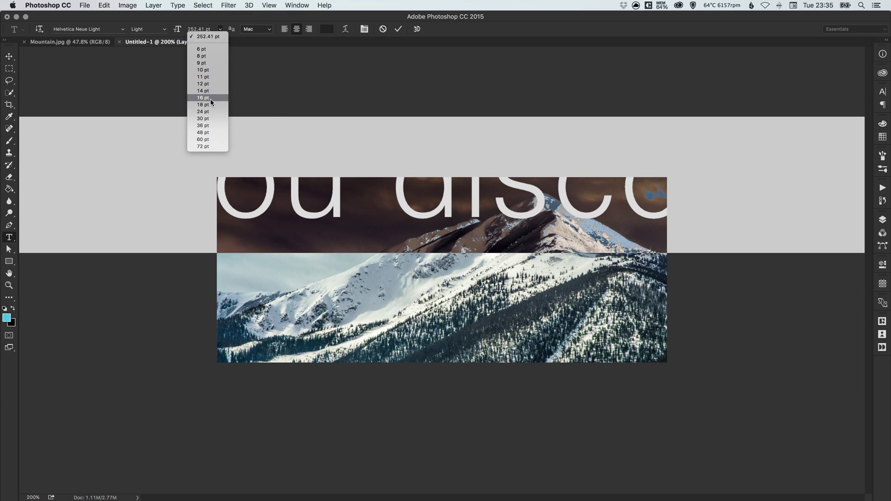
{"action": "left_click", "coordinate": [202, 126]}
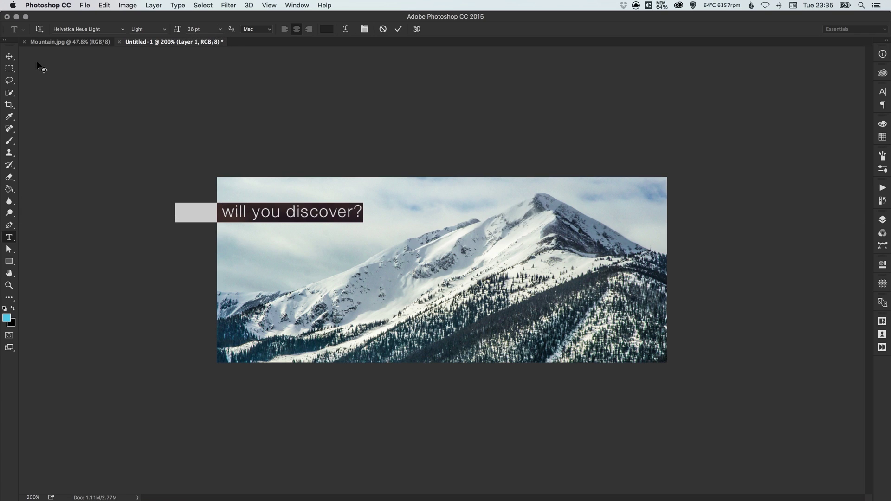
{"action": "left_click", "coordinate": [9, 56]}
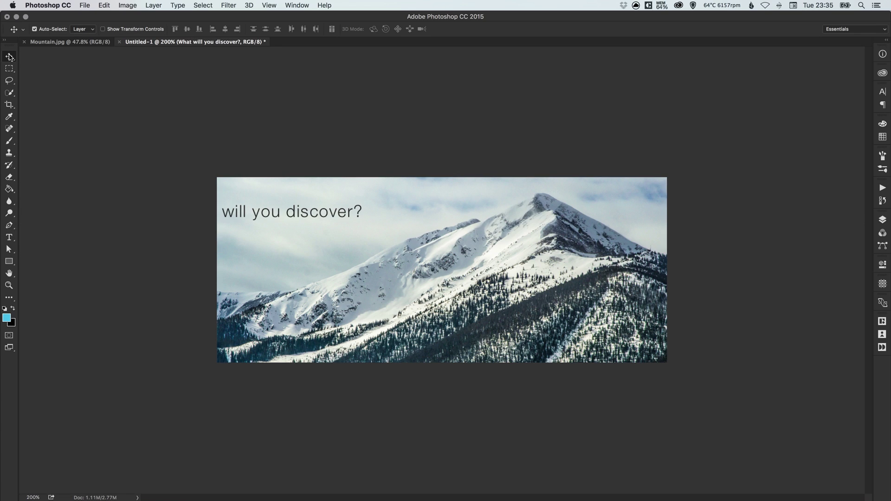
Step: Scale the headline to about 106% with Free Transform and position it in the sky area near the banner's upper edge
{"action": "left_click", "coordinate": [104, 5]}
{"action": "key", "text": "super+t"}
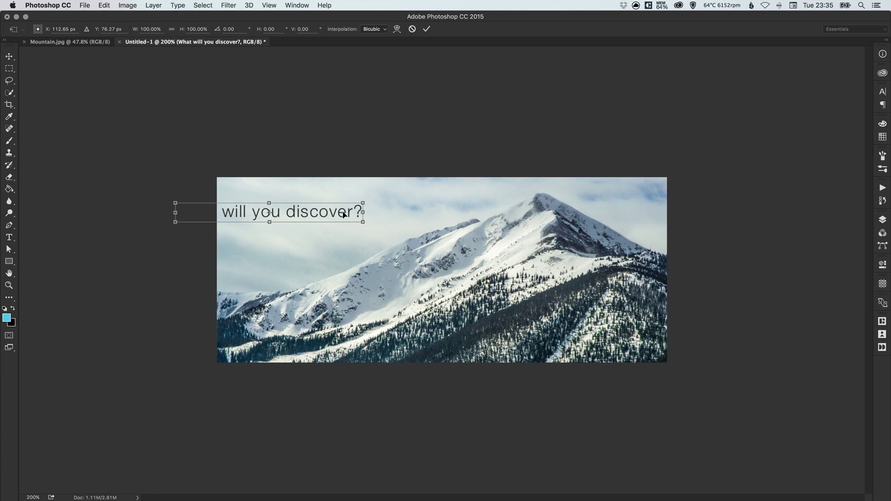
{"action": "left_click_drag", "start_coordinate": [355, 208], "coordinate": [600, 161]}
{"action": "left_click_drag", "start_coordinate": [533, 174], "coordinate": [427, 194]}
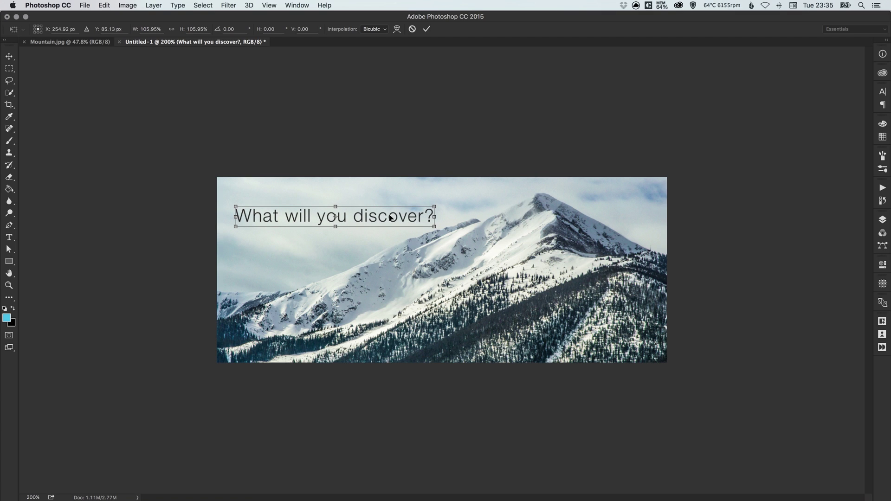
{"action": "key", "text": "Return"}
{"action": "left_click_drag", "start_coordinate": [385, 224], "coordinate": [399, 207]}
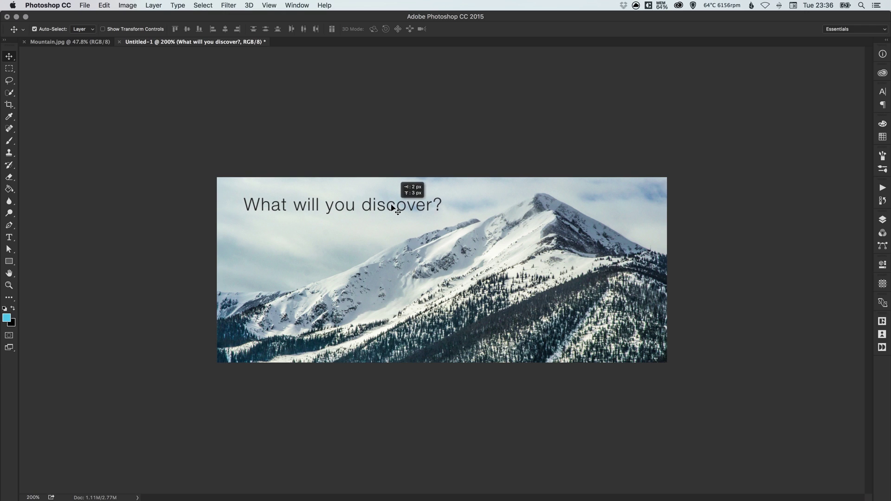
Step: Add a new layer above the headline and draw a blue 170 × 50 px rectangle shape beneath the headline
{"action": "left_click", "coordinate": [882, 221]}
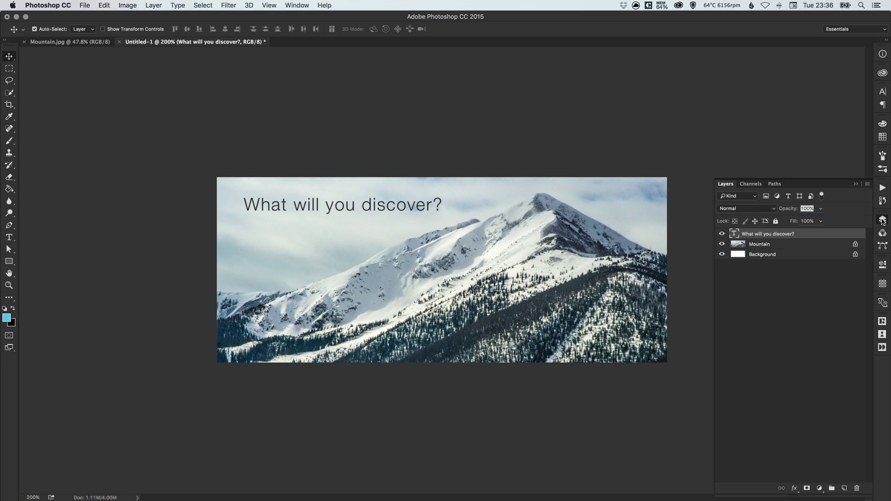
{"action": "left_click", "coordinate": [844, 488]}
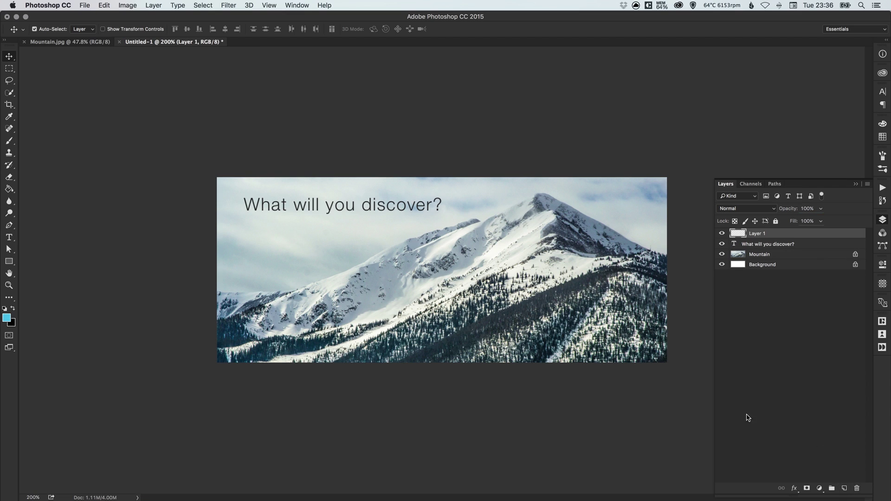
{"action": "left_click", "coordinate": [9, 263]}
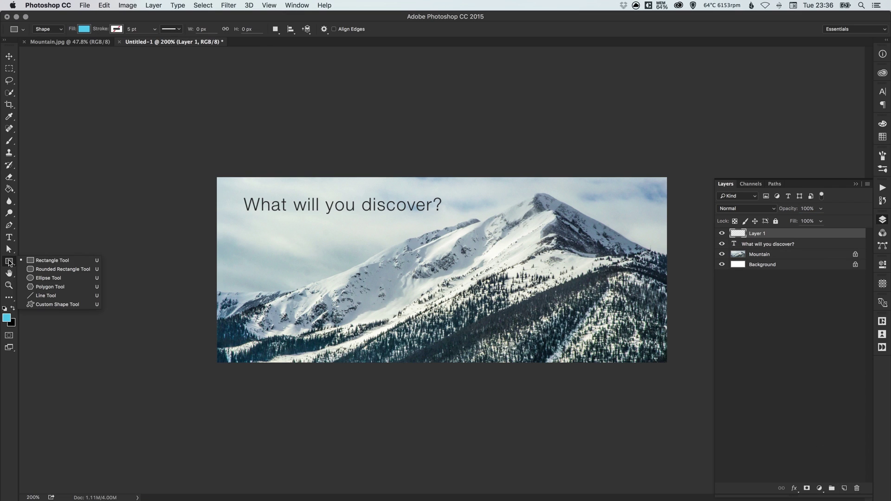
{"action": "left_click", "coordinate": [51, 261]}
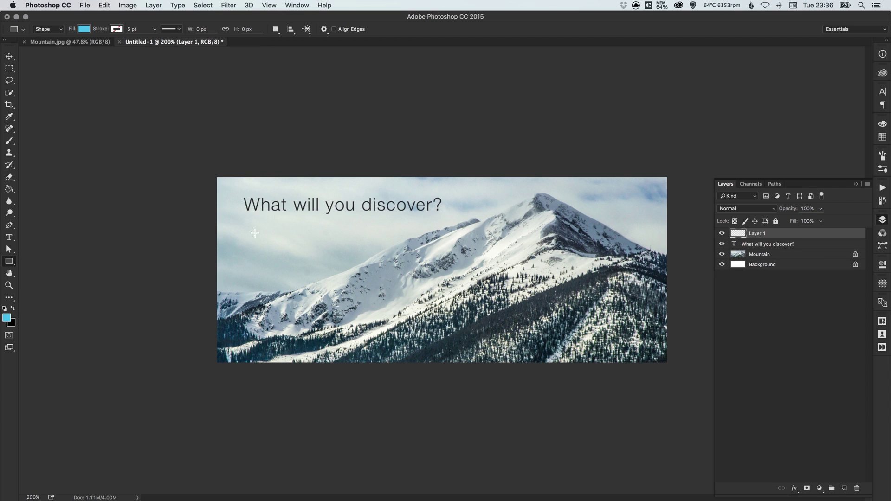
{"action": "left_click_drag", "start_coordinate": [252, 226], "coordinate": [337, 247]}
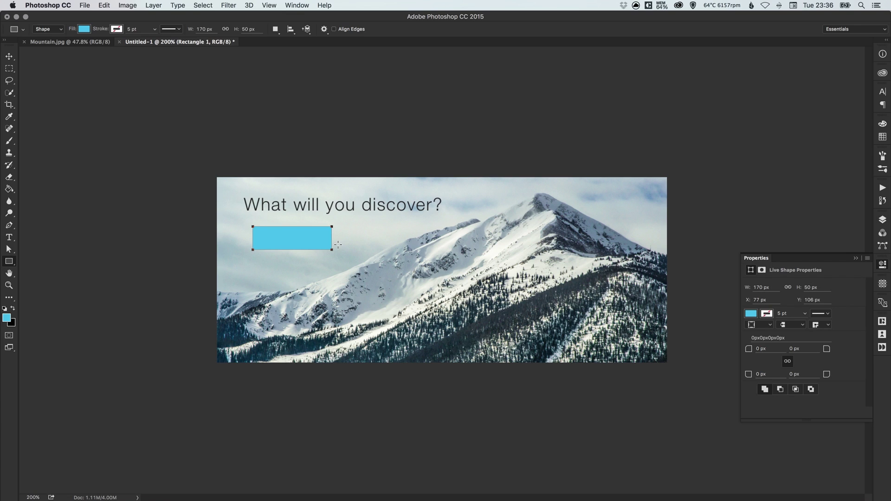
Step: Round all corners of the blue rectangle to 25 px and move it to the middle beneath the headline
{"action": "key", "text": "v"}
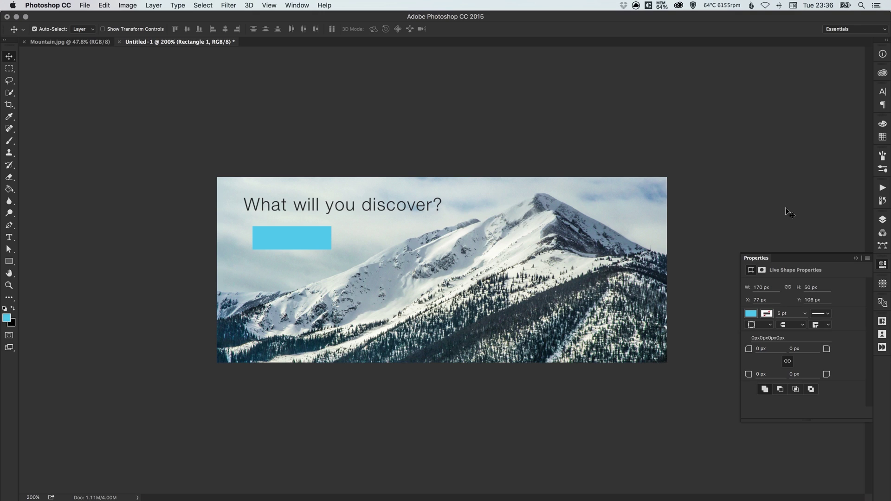
{"action": "mouse_move", "coordinate": [312, 241]}
{"action": "left_mouse_down"}
{"action": "mouse_move", "coordinate": [328, 240]}
{"action": "mouse_move", "coordinate": [313, 240]}
{"action": "left_mouse_up"}
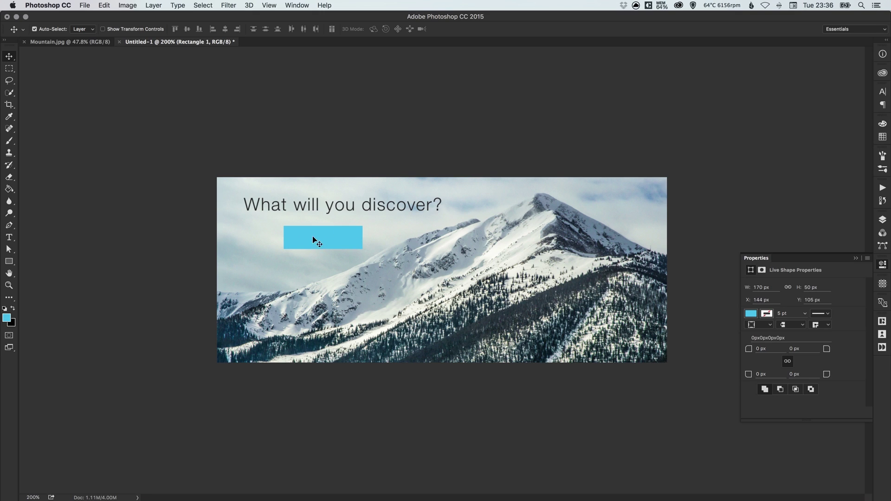
{"action": "left_click", "coordinate": [883, 267]}
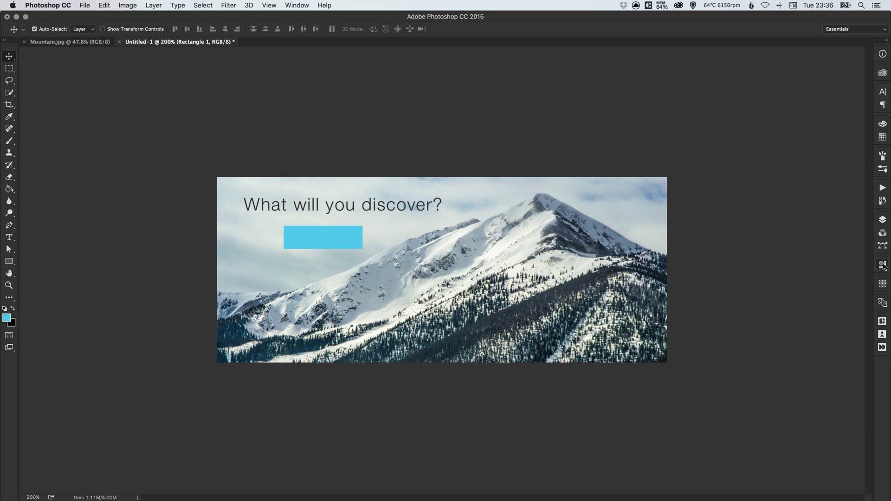
{"action": "left_click", "coordinate": [884, 268]}
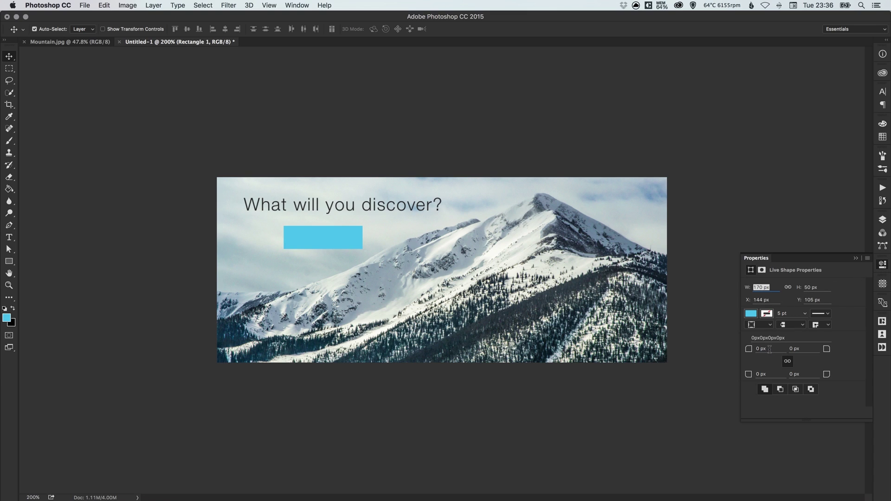
{"action": "mouse_move", "coordinate": [769, 349]}
{"action": "left_mouse_down"}
{"action": "mouse_move", "coordinate": [751, 348]}
{"action": "mouse_move", "coordinate": [768, 353]}
{"action": "left_mouse_up"}
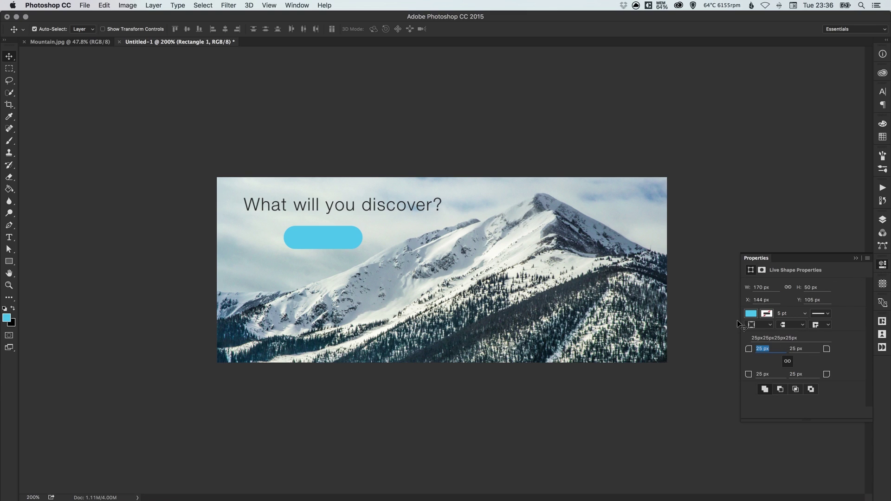
{"action": "left_click", "coordinate": [435, 143]}
{"action": "left_click_drag", "start_coordinate": [339, 240], "coordinate": [344, 240]}
Step: Add a text layer reading "Shop now" below and to the left of the blue button
{"action": "left_click", "coordinate": [8, 239]}
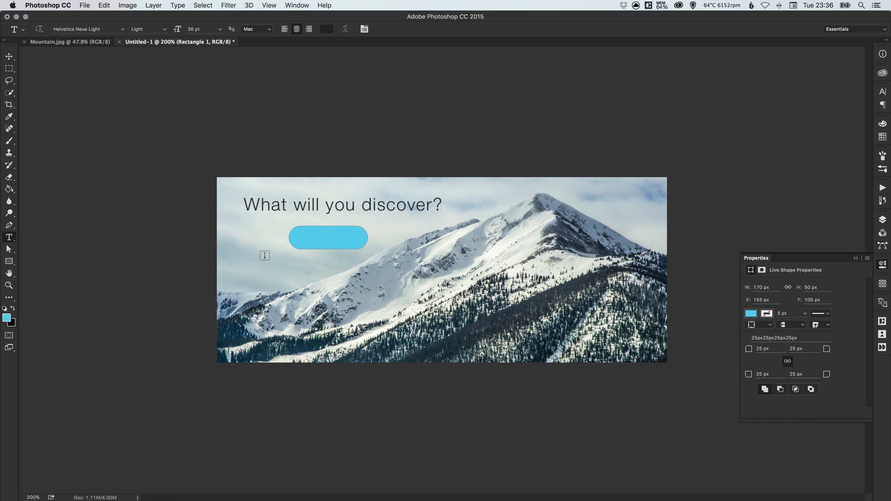
{"action": "left_click", "coordinate": [264, 254]}
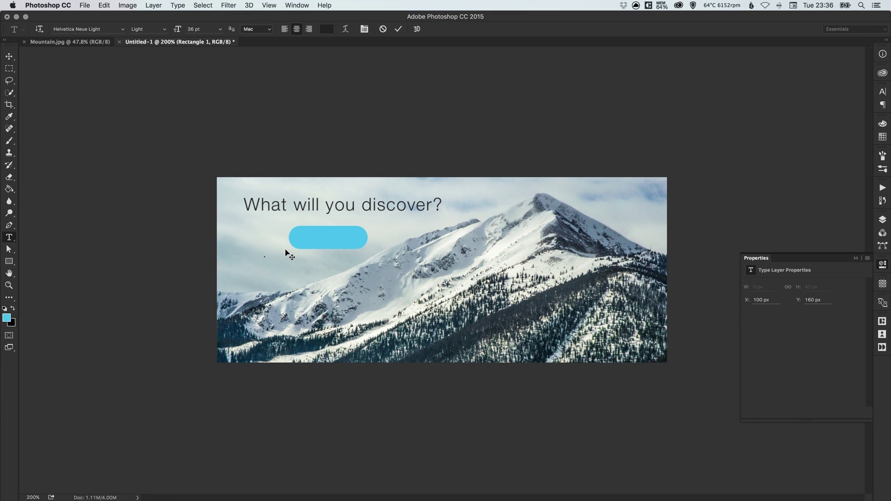
{"action": "left_click", "coordinate": [882, 219]}
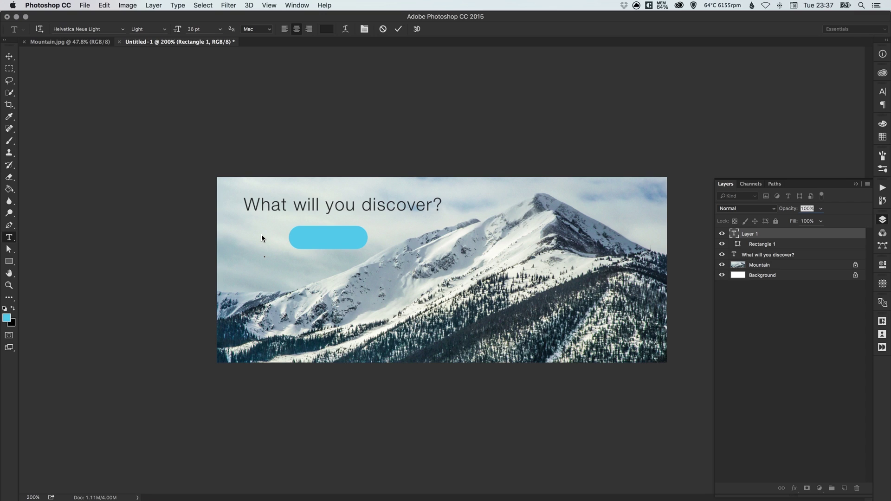
{"action": "type", "text": "Click"}
{"action": "key", "text": "super+a"}
{"action": "type", "text": "Buy"}
{"action": "key", "text": "super+a"}
{"action": "type", "text": "Shop now"}
{"action": "left_click", "coordinate": [9, 56]}
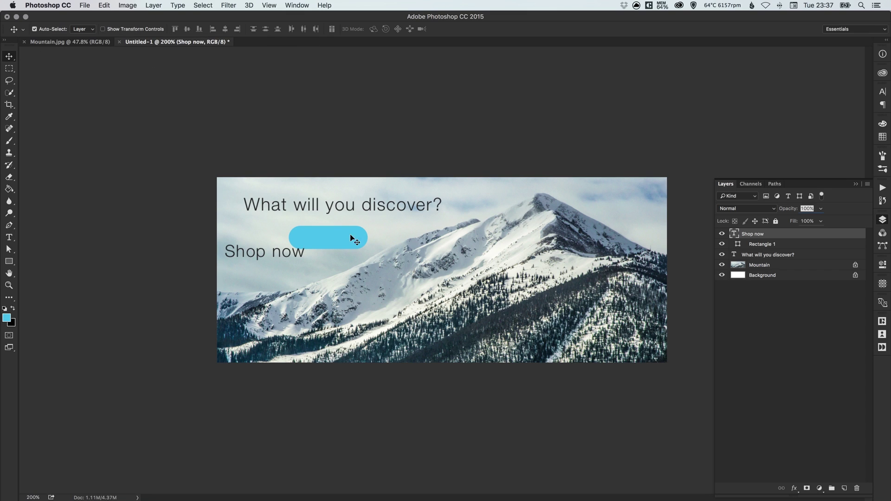
Step: Move the "Shop now" text onto the blue button and change its wording to "Book now"
{"action": "left_click_drag", "start_coordinate": [291, 253], "coordinate": [238, 214]}
{"action": "key", "text": "t"}
{"action": "type", "text": "Book"}
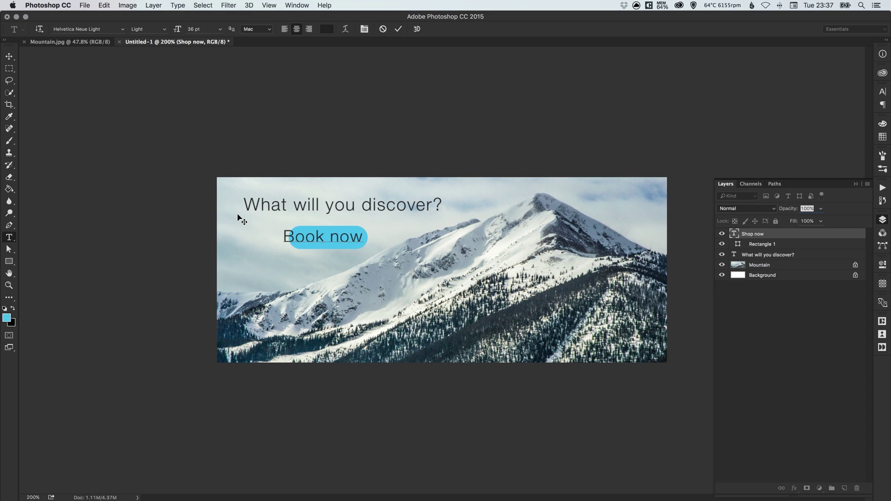
{"action": "left_click", "coordinate": [9, 56]}
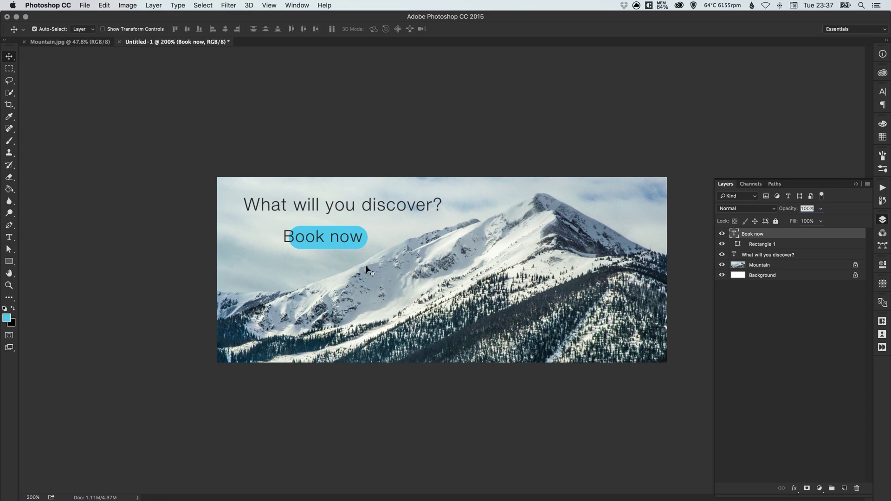
Step: Set the "Book now" text to 18 pt and center it on the blue button
{"action": "key", "text": "t"}
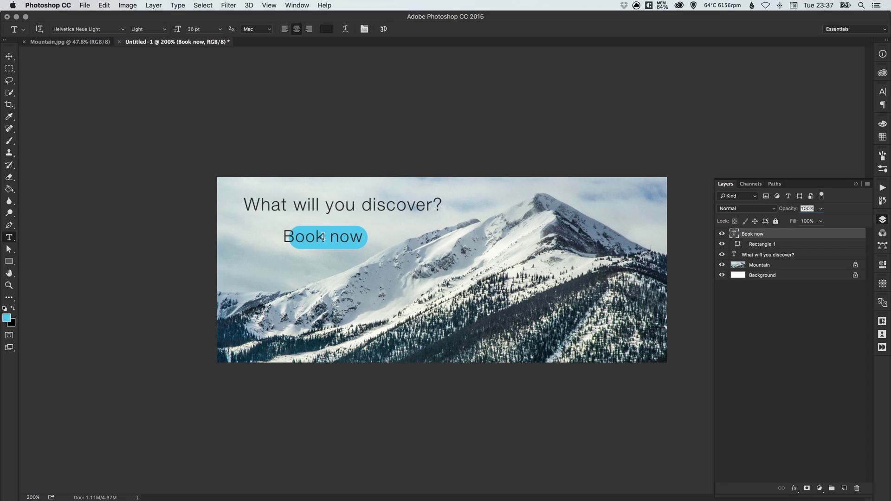
{"action": "key", "text": "super"}
{"action": "left_click_drag", "start_coordinate": [304, 237], "coordinate": [364, 235]}
{"action": "left_click_drag", "start_coordinate": [295, 238], "coordinate": [352, 238]}
{"action": "left_click", "coordinate": [350, 237]}
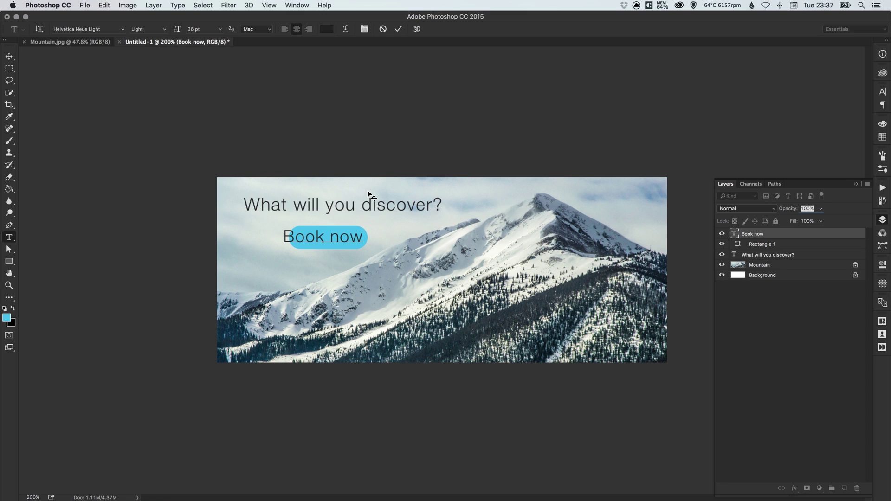
{"action": "key", "text": "super+a"}
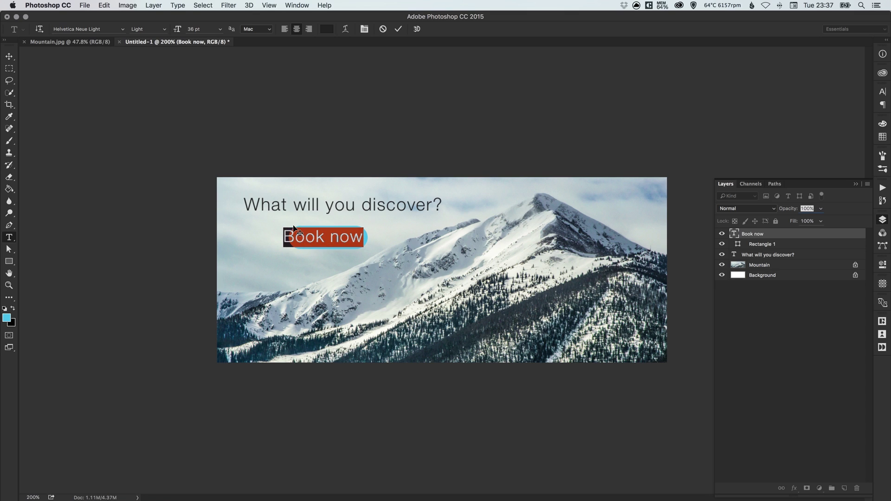
{"action": "left_click", "coordinate": [220, 29]}
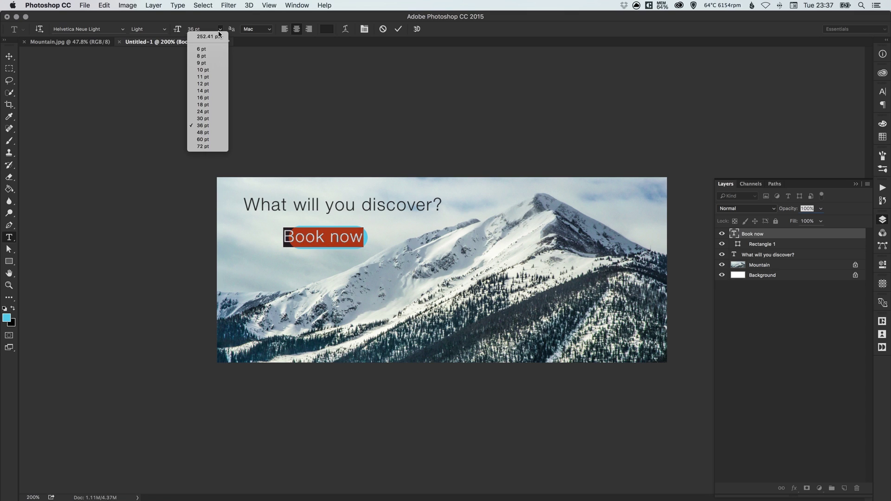
{"action": "left_click", "coordinate": [204, 105]}
{"action": "left_click", "coordinate": [8, 56]}
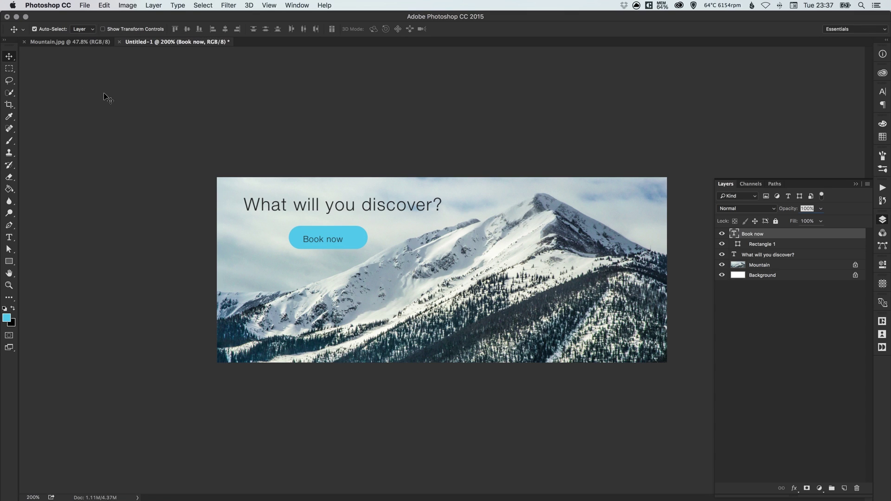
{"action": "left_click_drag", "start_coordinate": [334, 243], "coordinate": [340, 240]}
Step: Change the font style of the "Book now" text to Regular
{"action": "key", "text": "t"}
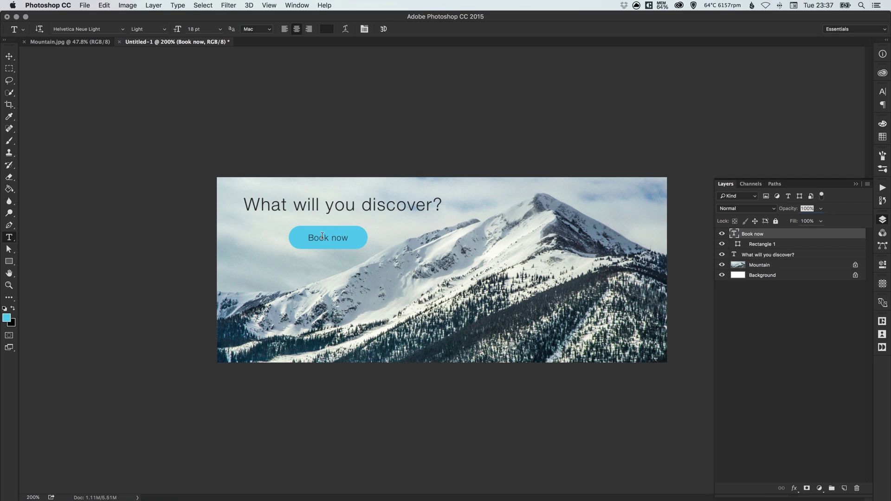
{"action": "left_click", "coordinate": [324, 237]}
{"action": "key", "text": "super+a"}
{"action": "left_click", "coordinate": [163, 30]}
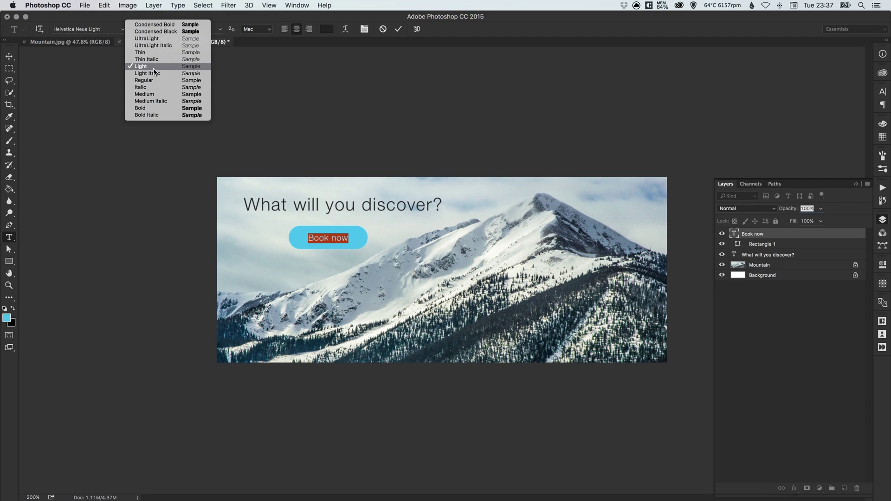
{"action": "left_click", "coordinate": [152, 80]}
{"action": "key", "text": "super+Return"}
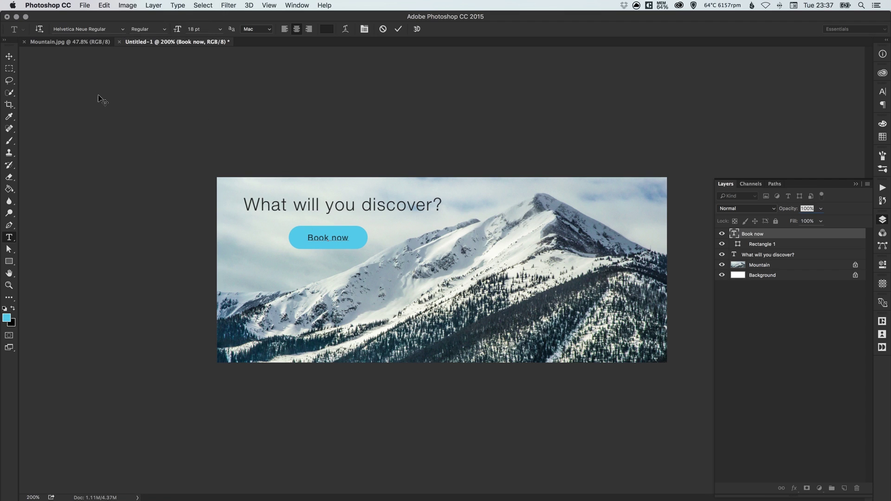
{"action": "left_click", "coordinate": [9, 56]}
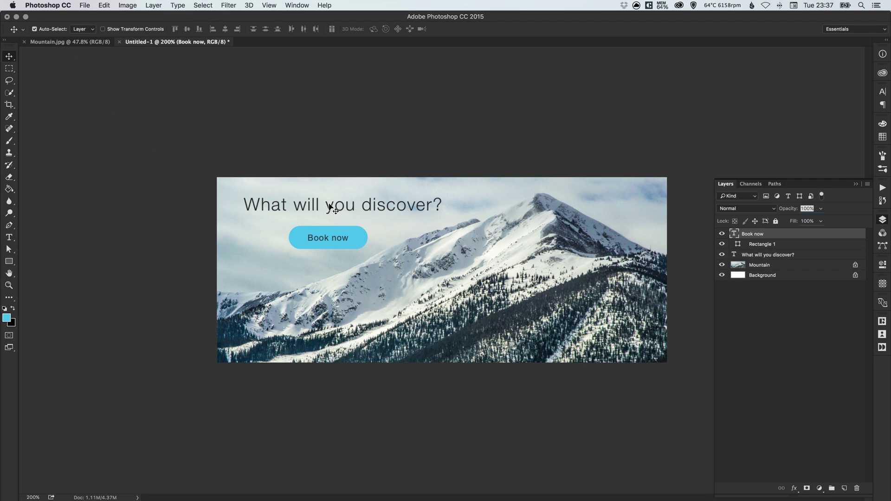
Step: Shrink the blue button slightly around the "Book now" text with Free Transform
{"action": "left_click", "coordinate": [362, 241]}
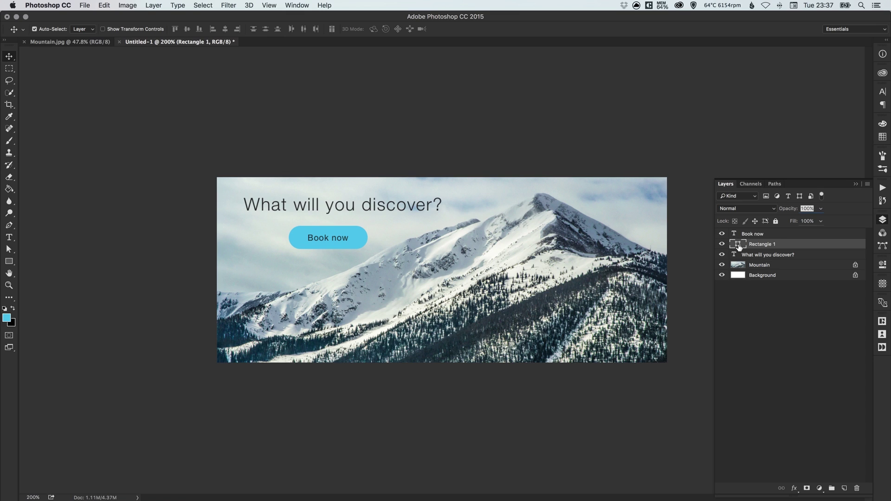
{"action": "left_click", "coordinate": [436, 138]}
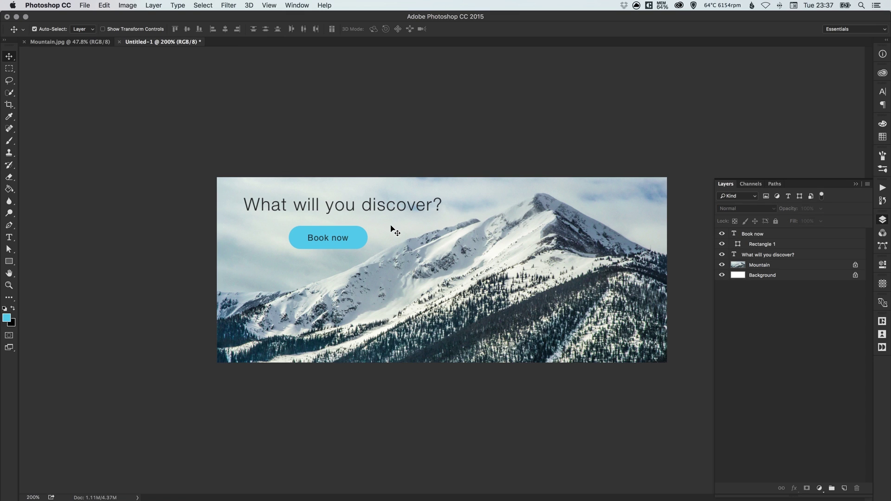
{"action": "left_click", "coordinate": [360, 238]}
{"action": "key", "text": "super+t"}
{"action": "left_click_drag", "start_coordinate": [367, 226], "coordinate": [365, 229]}
{"action": "key", "text": "Return"}
{"action": "left_click", "coordinate": [365, 163]}
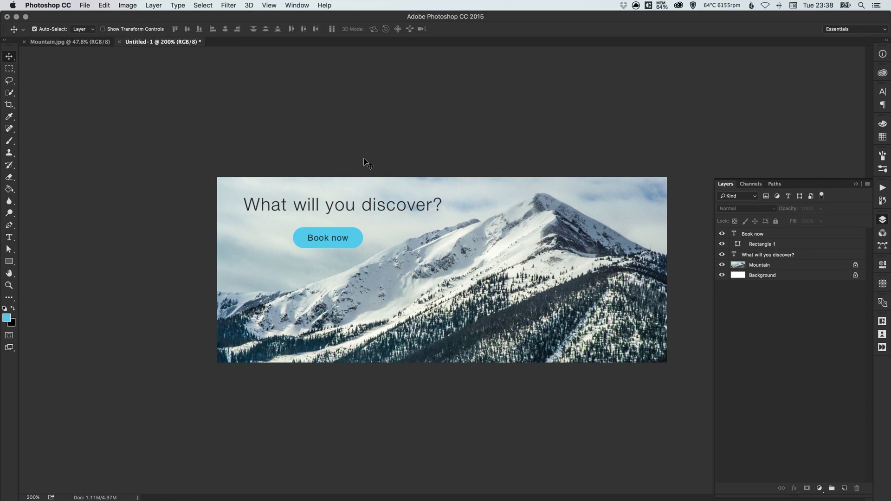
Step: Recolor the button shape from blue to a crimson pink, #ea1f4f
{"action": "left_click", "coordinate": [358, 238]}
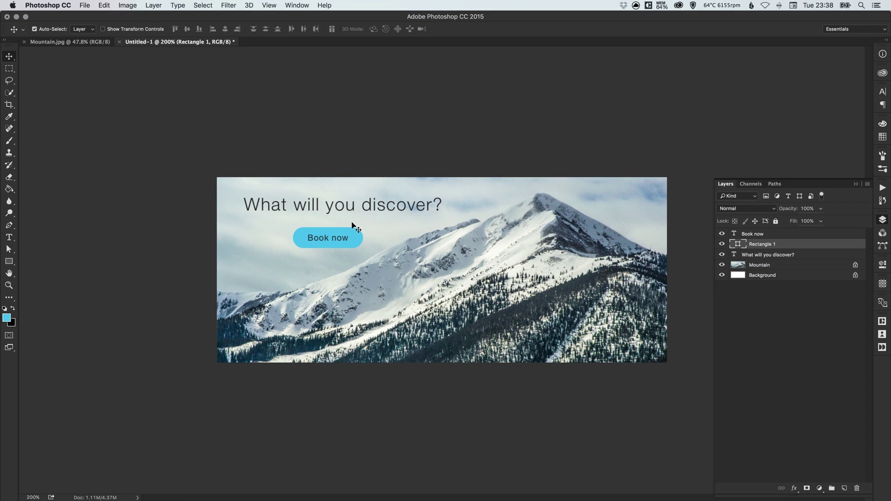
{"action": "double_click", "coordinate": [739, 246]}
{"action": "left_click", "coordinate": [524, 258]}
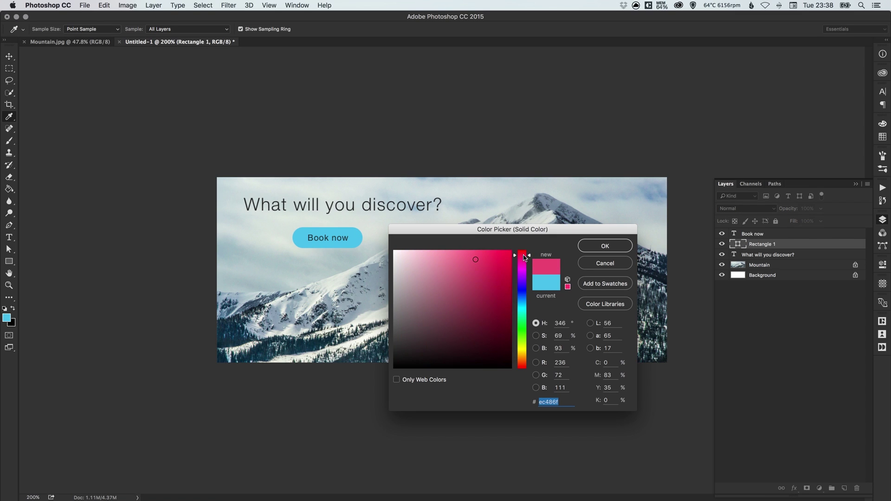
{"action": "left_click_drag", "start_coordinate": [494, 264], "coordinate": [481, 259]}
{"action": "left_click", "coordinate": [495, 261]}
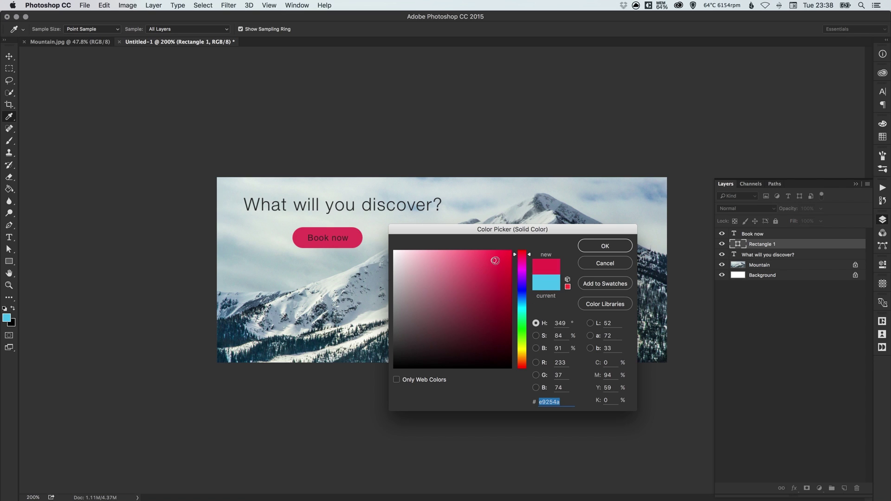
{"action": "left_click", "coordinate": [496, 260]}
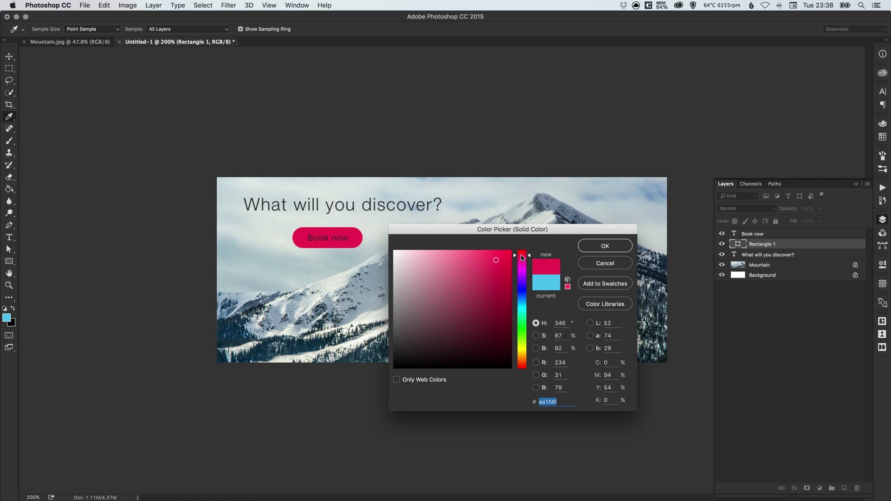
{"action": "left_click", "coordinate": [617, 246]}
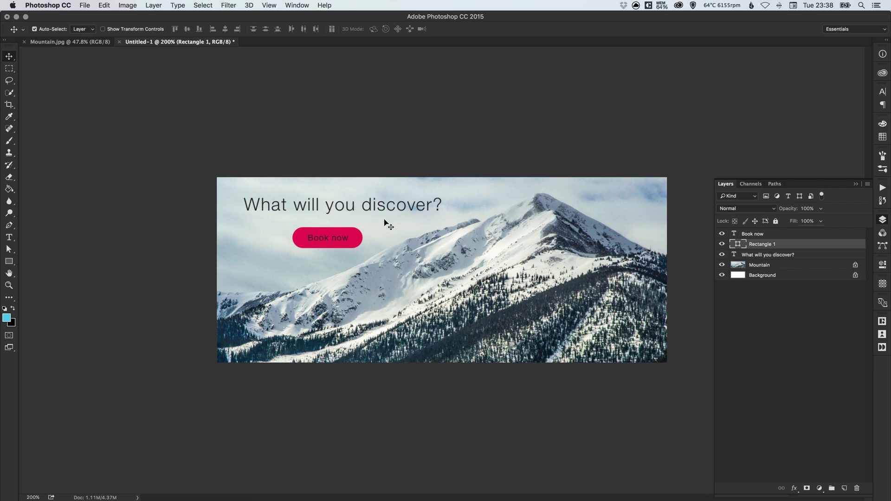
Step: Set the "Book now" text color to white (ffffff) and its font style to Bold
{"action": "double_click", "coordinate": [327, 237]}
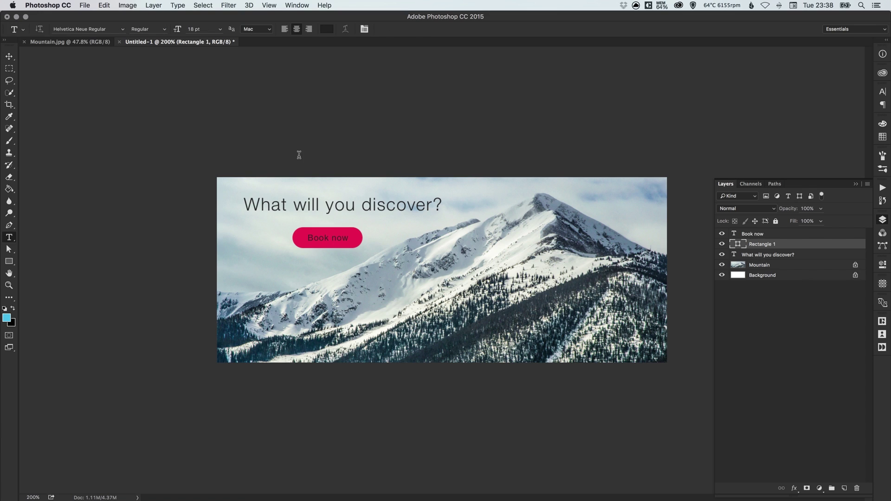
{"action": "left_click", "coordinate": [327, 29]}
{"action": "left_click_drag", "start_coordinate": [413, 258], "coordinate": [390, 142]}
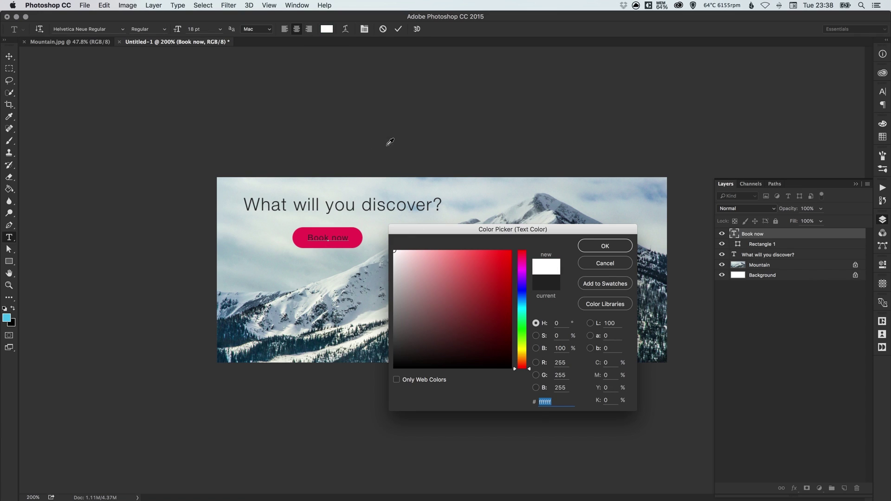
{"action": "left_click", "coordinate": [620, 246]}
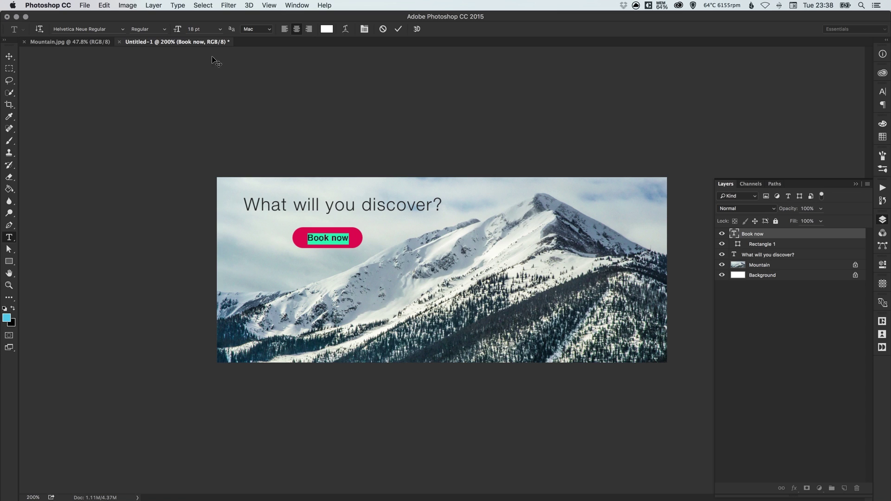
{"action": "left_click", "coordinate": [163, 31]}
{"action": "left_click", "coordinate": [154, 110]}
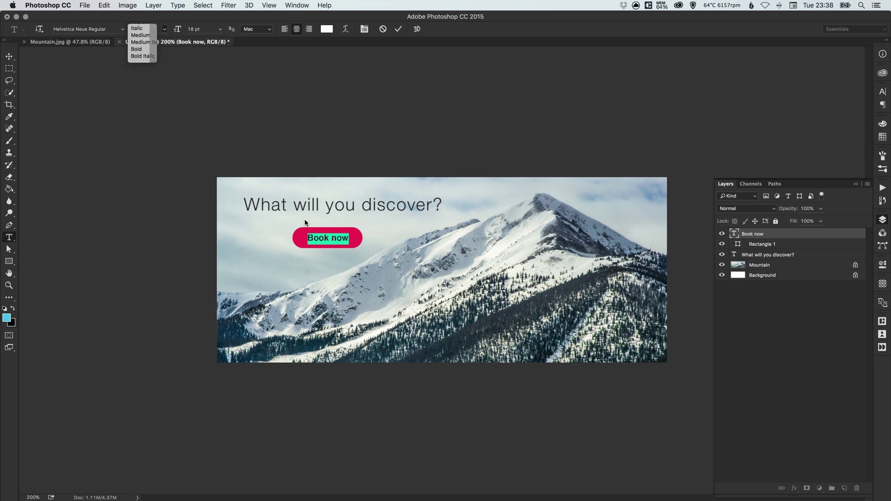
{"action": "key", "text": "super+Return"}
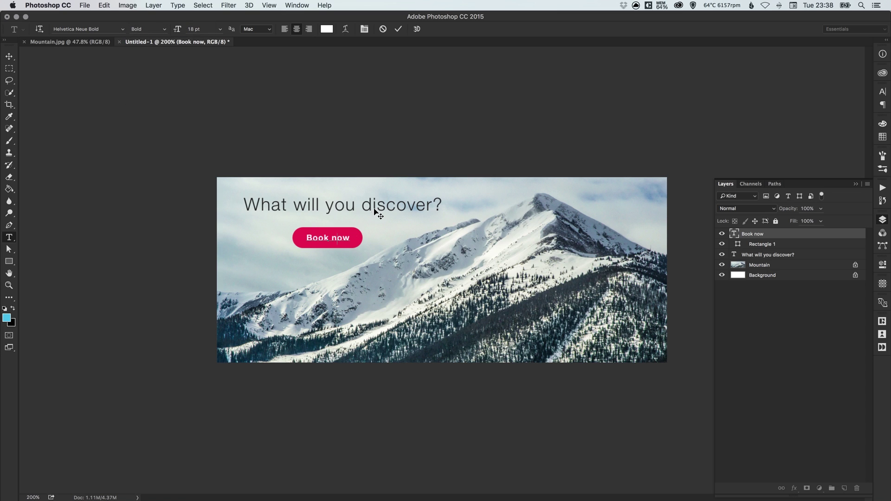
Step: Move the "Book now" text and its button together slightly down, farther from the headline
{"action": "left_click", "coordinate": [9, 56]}
{"action": "double_click", "coordinate": [335, 237]}
{"action": "left_click", "coordinate": [10, 56]}
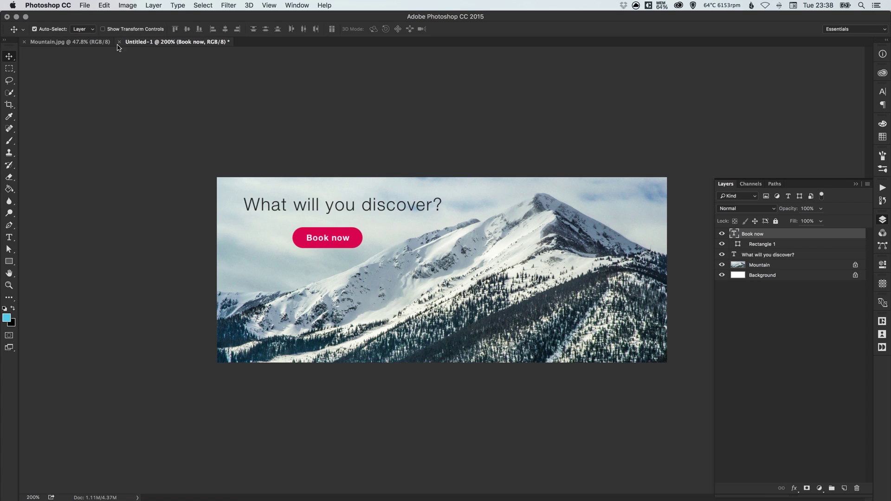
{"action": "left_click", "coordinate": [300, 238], "text": "shift"}
{"action": "mouse_move", "coordinate": [300, 238]}
{"action": "left_mouse_down"}
{"action": "mouse_move", "coordinate": [296, 259]}
{"action": "mouse_move", "coordinate": [297, 251]}
{"action": "left_mouse_up"}
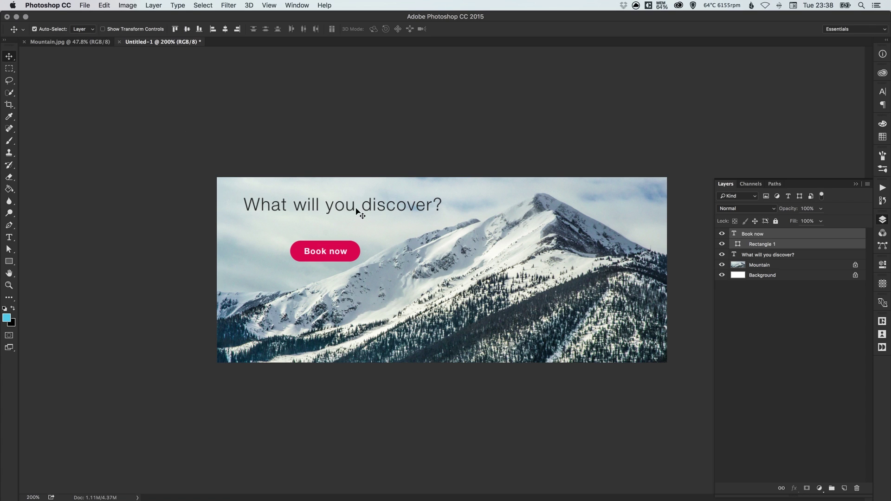
Step: Make the word "you" in the headline Bold
{"action": "mouse_move", "coordinate": [359, 208]}
{"action": "left_mouse_down"}
{"action": "mouse_move", "coordinate": [327, 204]}
{"action": "mouse_move", "coordinate": [352, 206]}
{"action": "left_mouse_up"}
{"action": "key", "text": "t"}
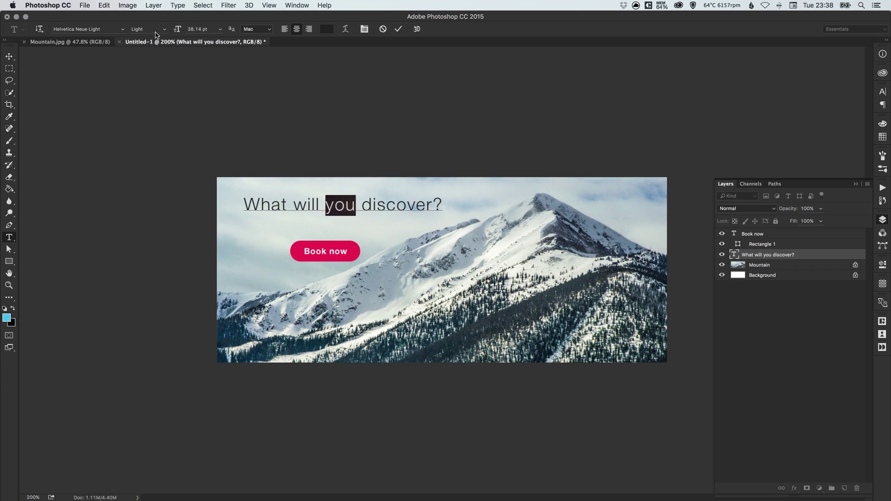
{"action": "left_click", "coordinate": [163, 30]}
{"action": "left_click", "coordinate": [140, 107]}
{"action": "left_click", "coordinate": [352, 205]}
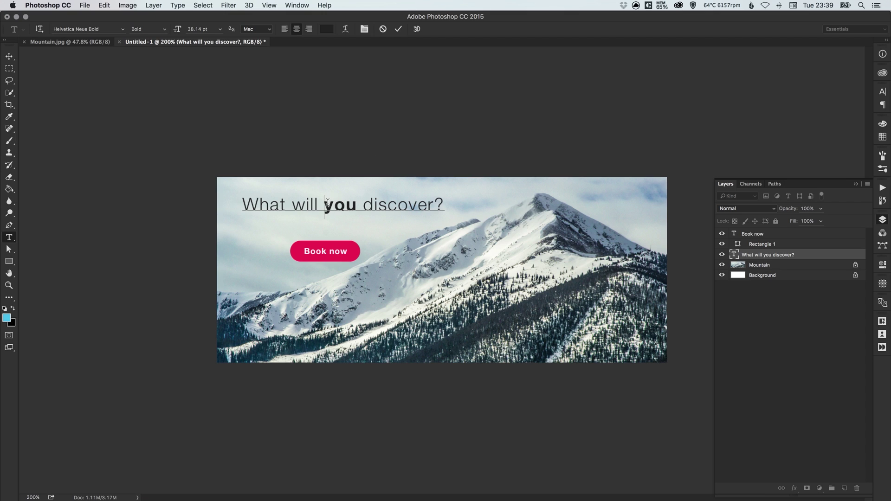
{"action": "left_click_drag", "start_coordinate": [327, 203], "coordinate": [355, 205]}
{"action": "left_click", "coordinate": [9, 56]}
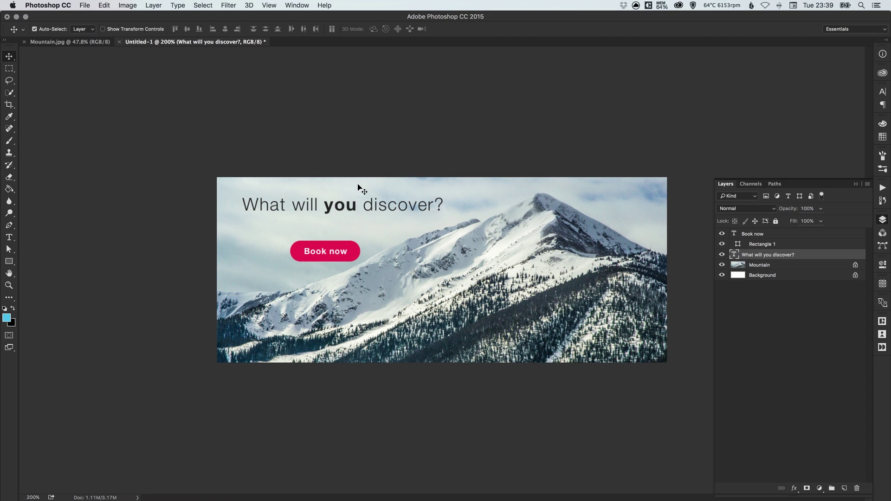
Step: Move the "Book now" text and its button together up, closer beneath the headline
{"action": "left_click", "coordinate": [297, 255]}
{"action": "left_click", "coordinate": [320, 254], "text": "shift"}
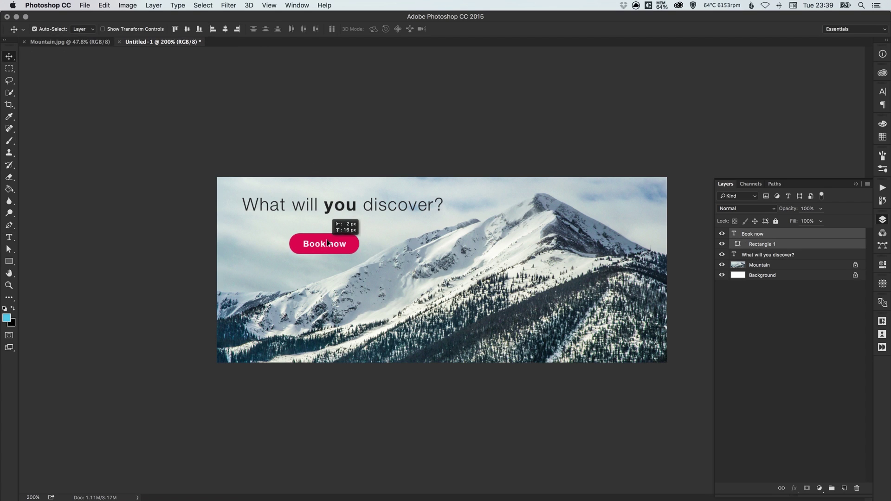
{"action": "left_click_drag", "start_coordinate": [325, 249], "coordinate": [345, 211]}
Step: Move the headline and button together to the banner's lower right and back into the sky at the upper left
{"action": "left_click", "coordinate": [348, 209], "text": "shift"}
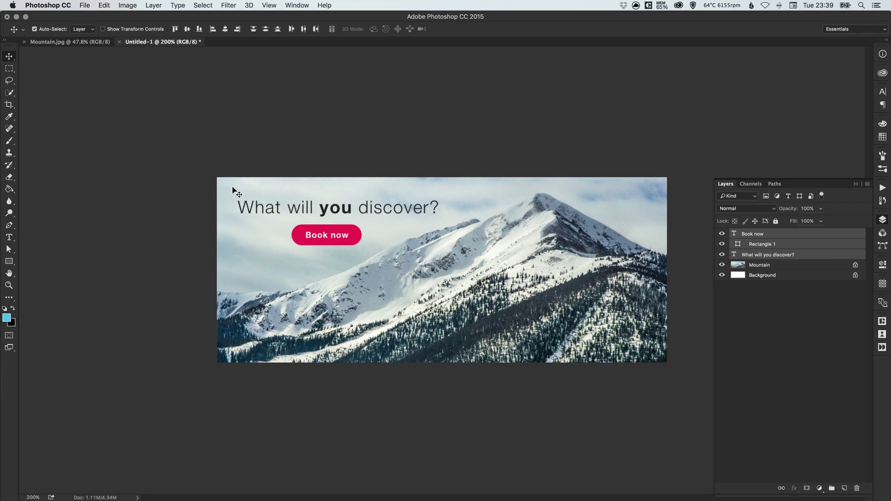
{"action": "left_click_drag", "start_coordinate": [337, 235], "coordinate": [556, 306]}
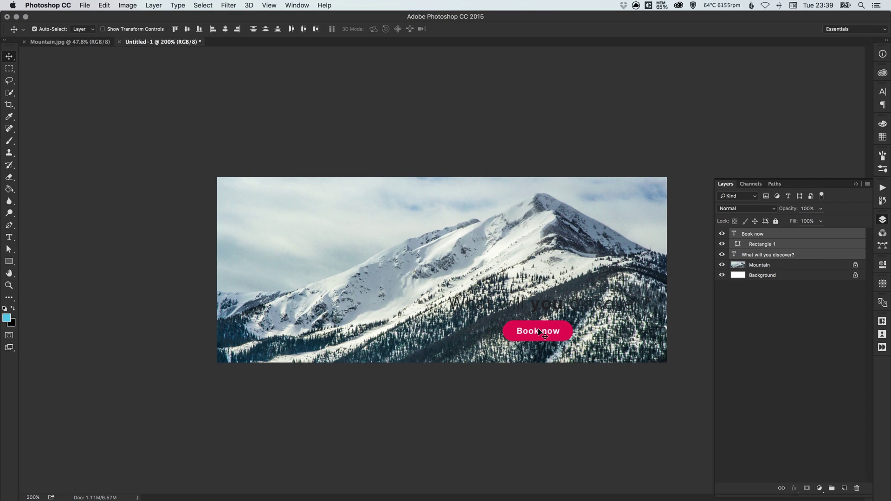
{"action": "left_click_drag", "start_coordinate": [546, 336], "coordinate": [325, 243]}
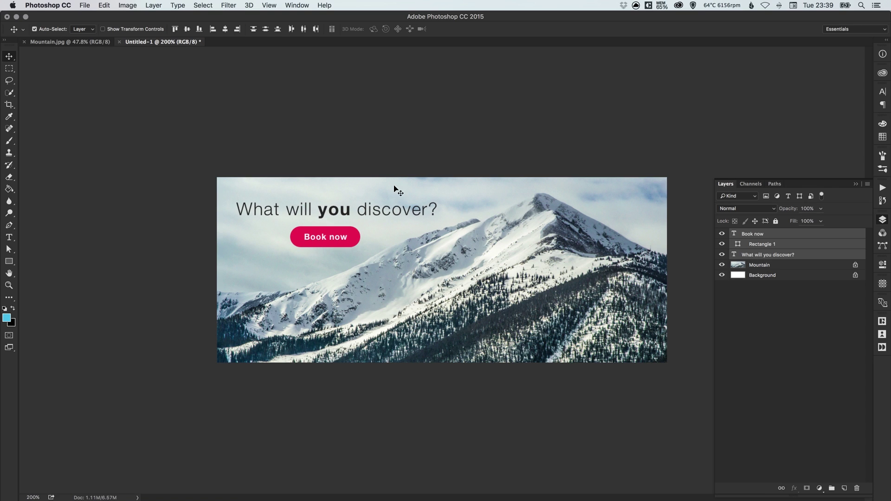
{"action": "left_click", "coordinate": [447, 143]}
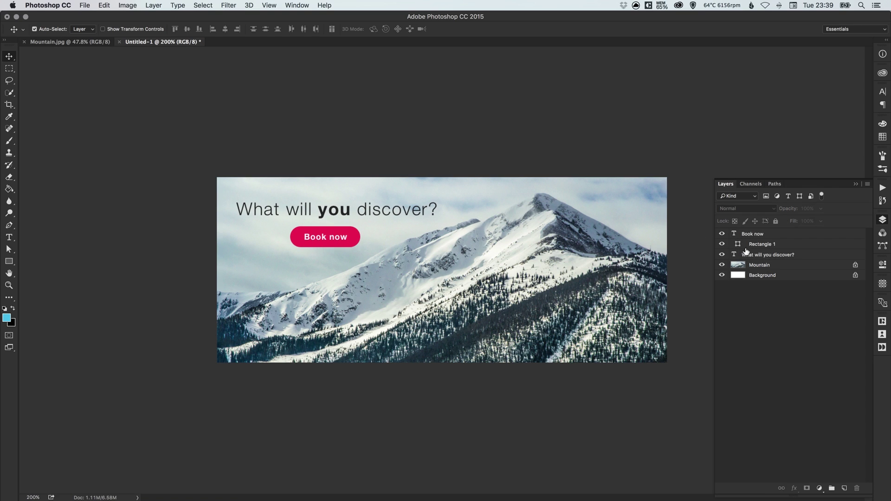
Step: Add a new layer directly above the Mountain layer and set the foreground color to black
{"action": "left_click", "coordinate": [766, 266]}
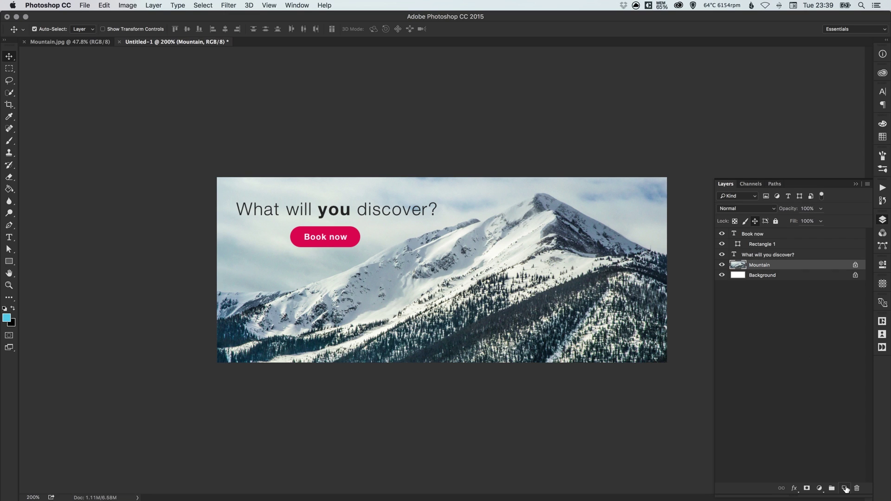
{"action": "left_click", "coordinate": [845, 488]}
{"action": "left_click", "coordinate": [7, 318]}
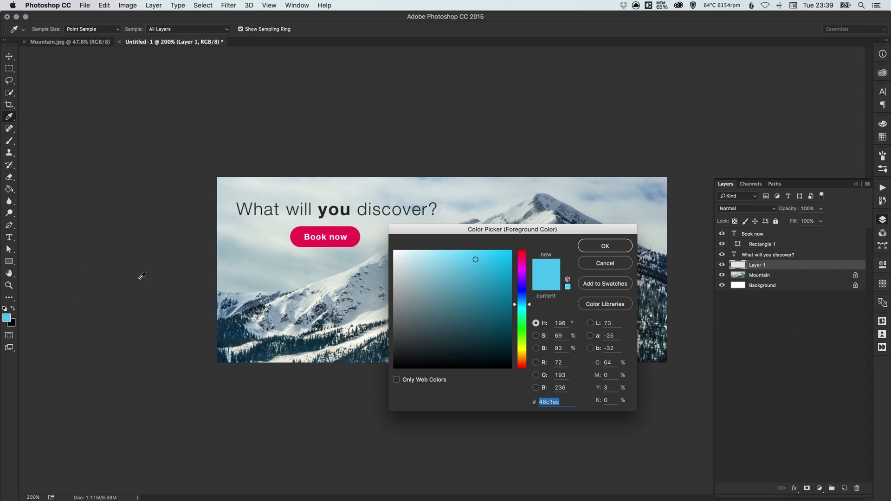
{"action": "left_click_drag", "start_coordinate": [428, 328], "coordinate": [343, 399]}
{"action": "left_click", "coordinate": [605, 246]}
{"action": "key", "text": "v"}
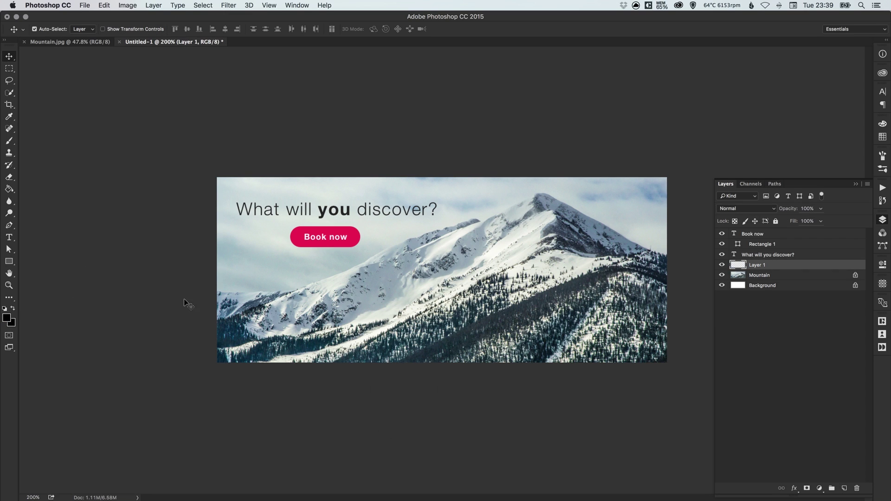
Step: Fill the new layer with black using the Paint Bucket and set its opacity to 30%
{"action": "left_click", "coordinate": [9, 189]}
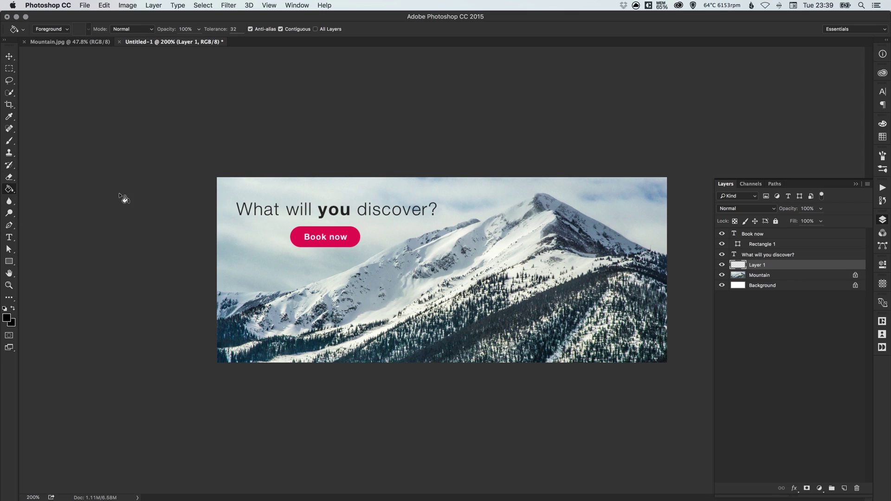
{"action": "left_click", "coordinate": [442, 267]}
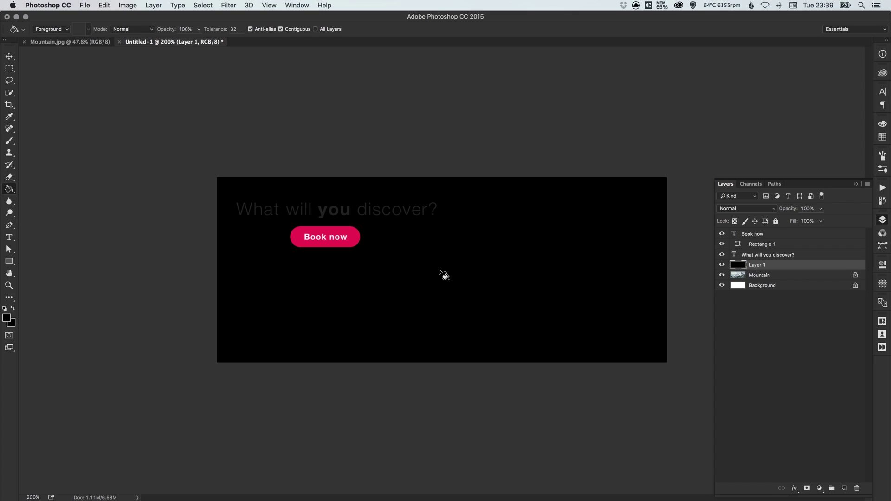
{"action": "key", "text": "v"}
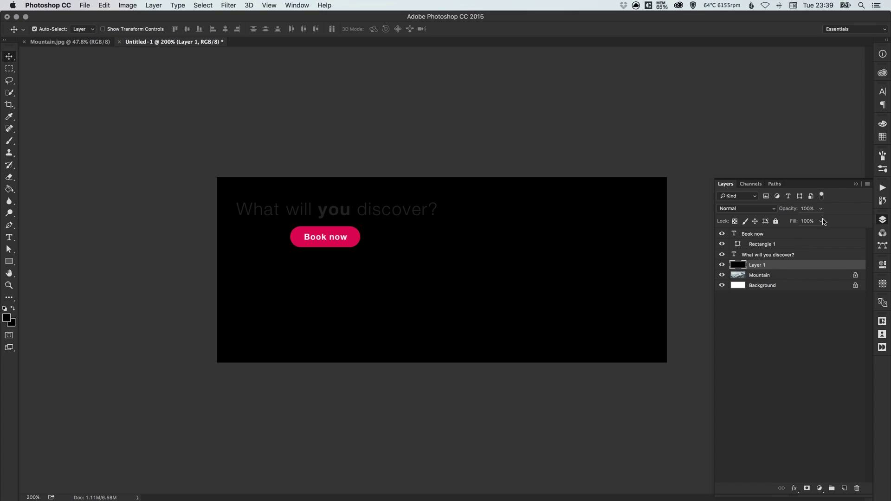
{"action": "left_click_drag", "start_coordinate": [820, 209], "coordinate": [789, 222]}
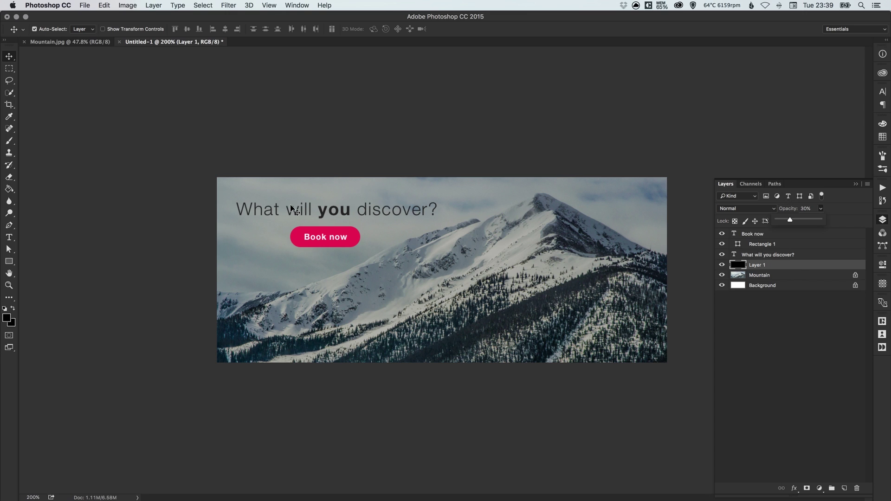
Step: Set the color of the whole headline "What will you discover?" to white (ffffff)
{"action": "key", "text": "t"}
{"action": "left_click", "coordinate": [314, 210]}
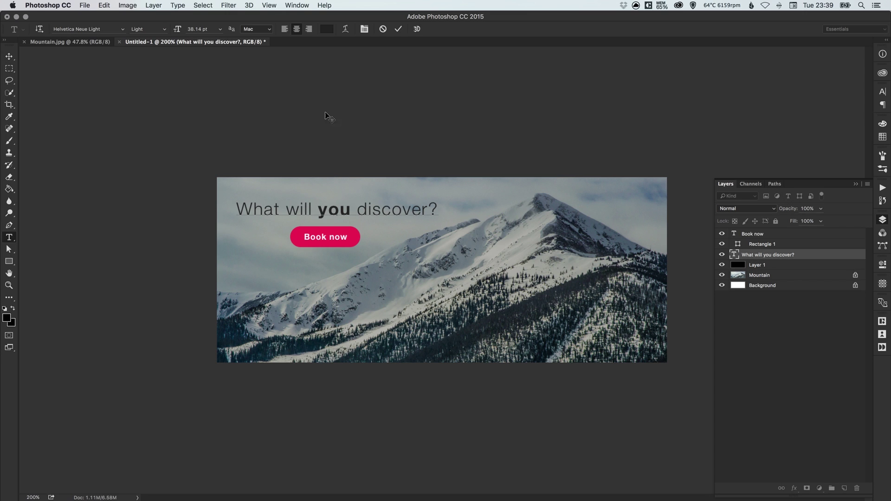
{"action": "key", "text": "super+a"}
{"action": "left_click", "coordinate": [327, 28]}
{"action": "type", "text": "ffffff"}
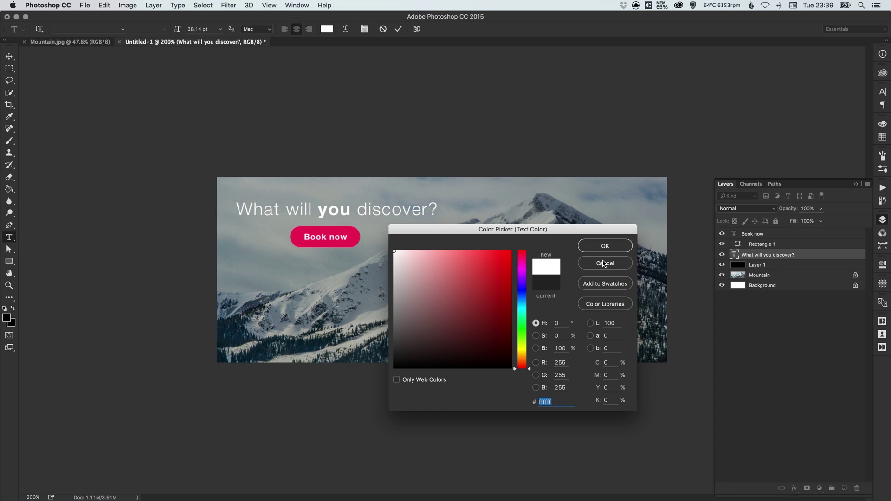
{"action": "left_click", "coordinate": [605, 246]}
{"action": "left_click", "coordinate": [9, 57]}
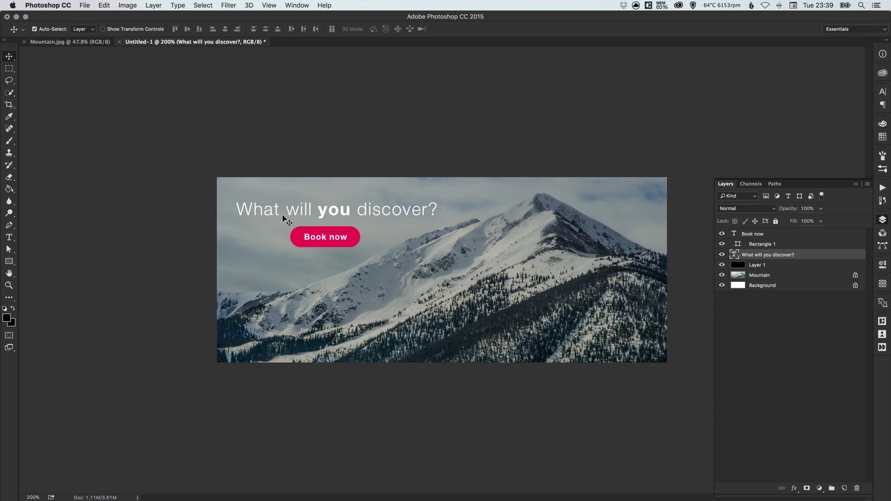
Step: Enlarge the headline about its center with Free Transform so it extends past the banner's left edge
{"action": "key", "text": "super+t"}
{"action": "left_click_drag", "start_coordinate": [438, 200], "coordinate": [470, 155]}
{"action": "key", "text": "Return"}
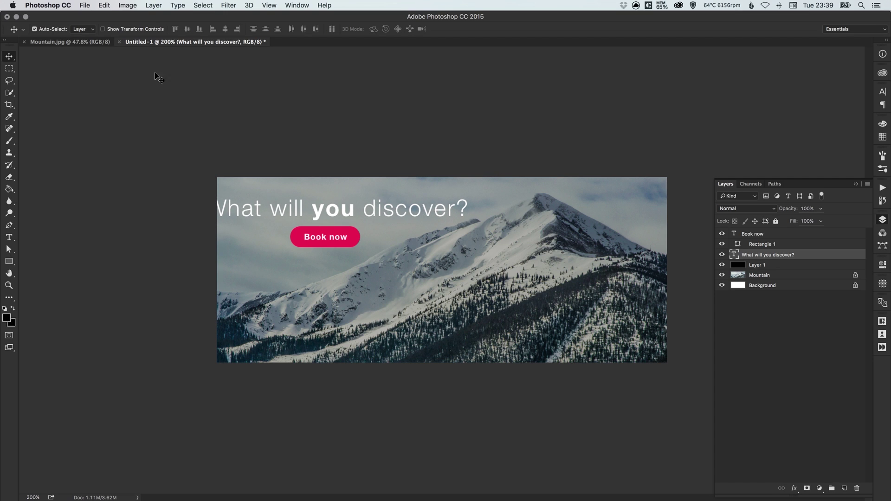
{"action": "left_click", "coordinate": [104, 5]}
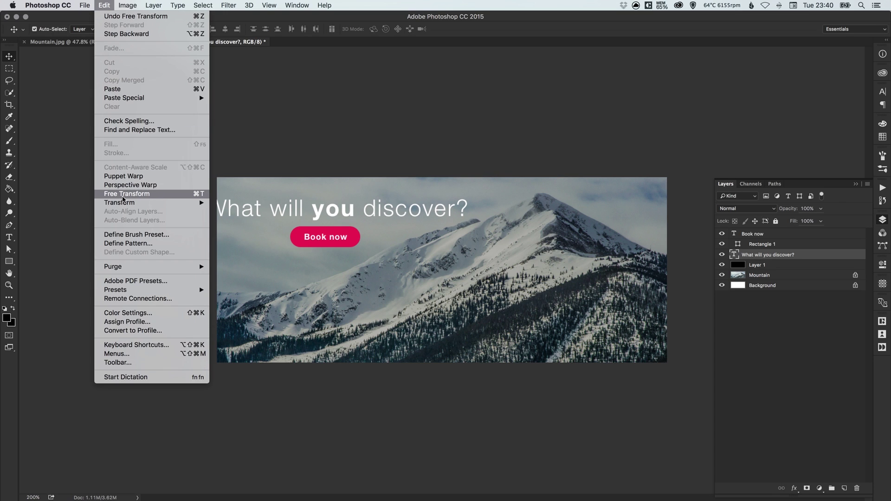
Step: Select the headline, the button shape and the "Book now" text together and move them to the middle of the banner
{"action": "left_click", "coordinate": [104, 6]}
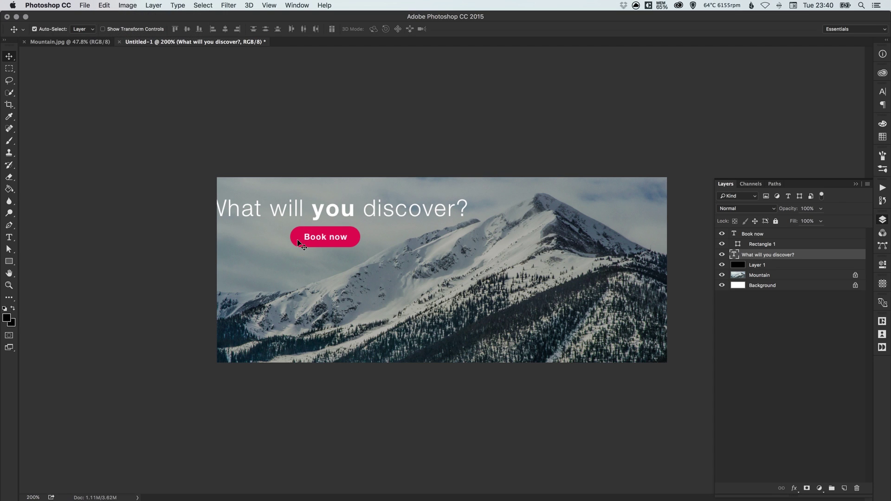
{"action": "left_click", "coordinate": [297, 237], "text": "shift"}
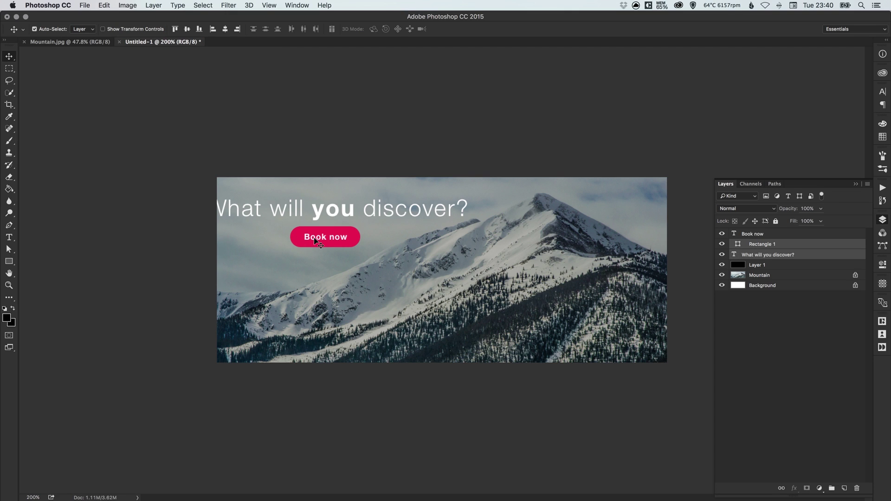
{"action": "left_click", "coordinate": [315, 238], "text": "shift"}
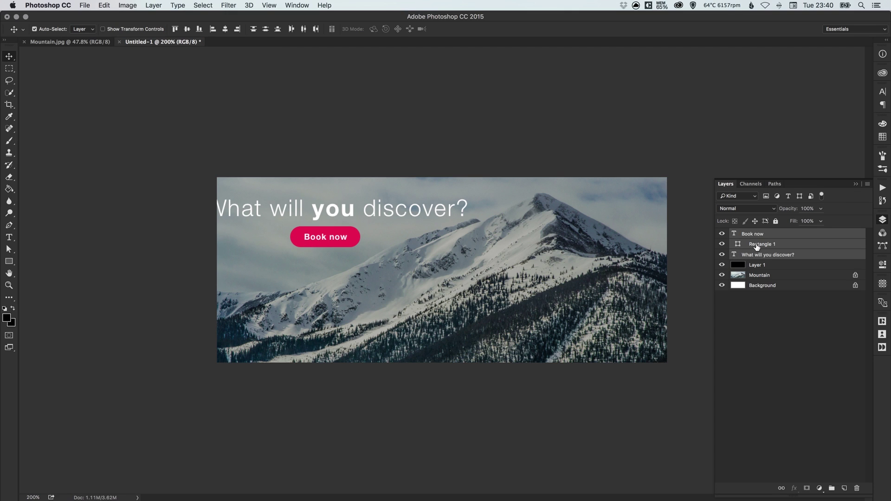
{"action": "left_click_drag", "start_coordinate": [382, 211], "coordinate": [493, 263]}
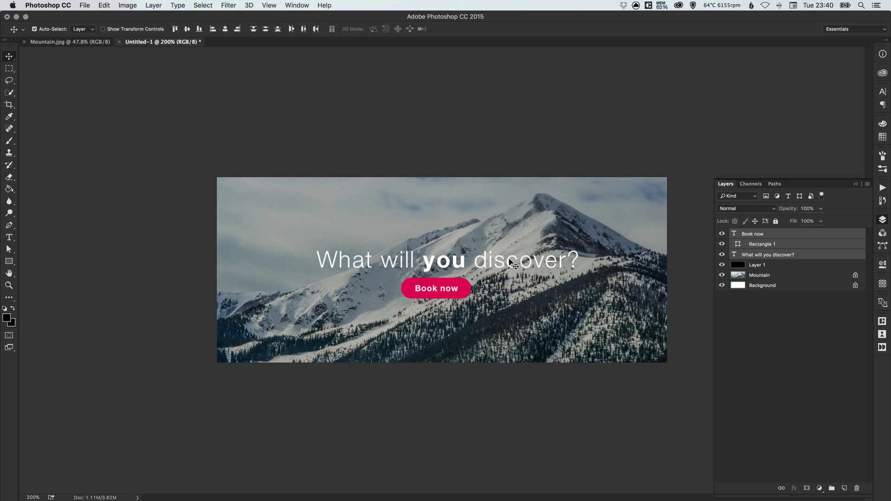
Step: Nudge the selected headline and button slightly left and down to fine-tune their centering, and deselect them
{"action": "key", "text": "Left"}
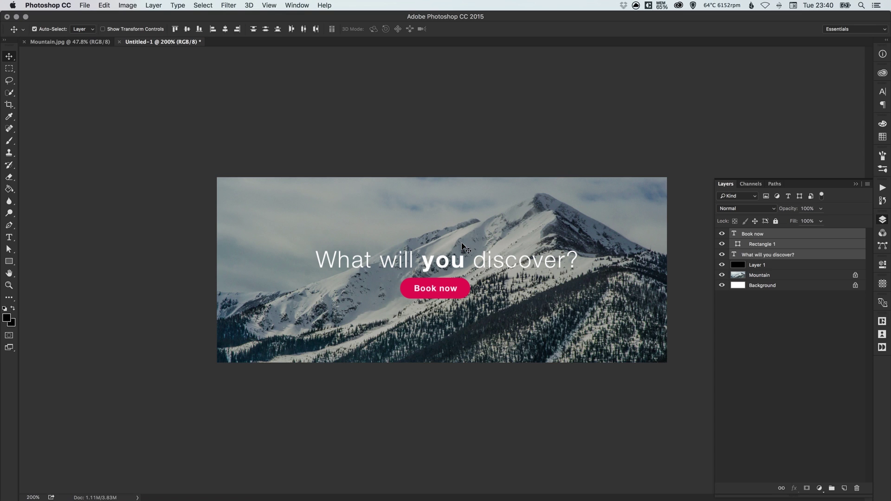
{"action": "key", "text": "Left"}
{"action": "key", "text": "Left"}
{"action": "key", "text": "Left"}
{"action": "key", "text": "Left"}
{"action": "key", "text": "Left"}
{"action": "key", "text": "Right"}
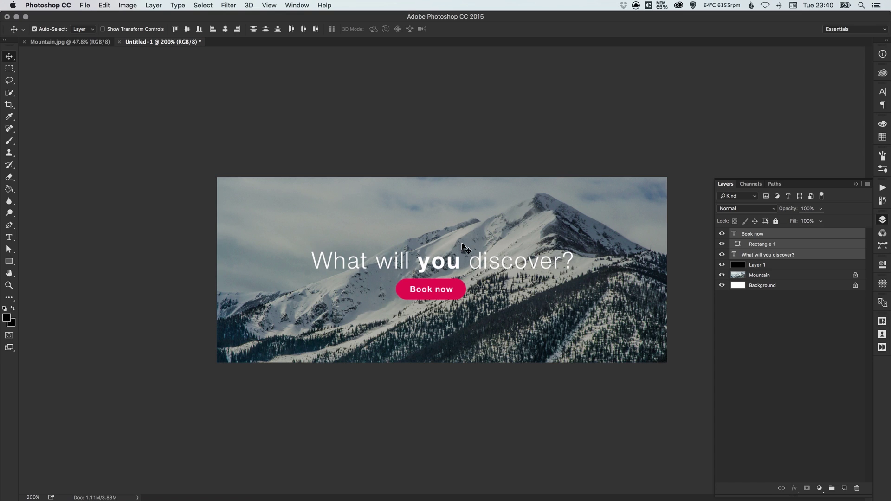
{"action": "key", "text": "Down"}
{"action": "left_click", "coordinate": [609, 135]}
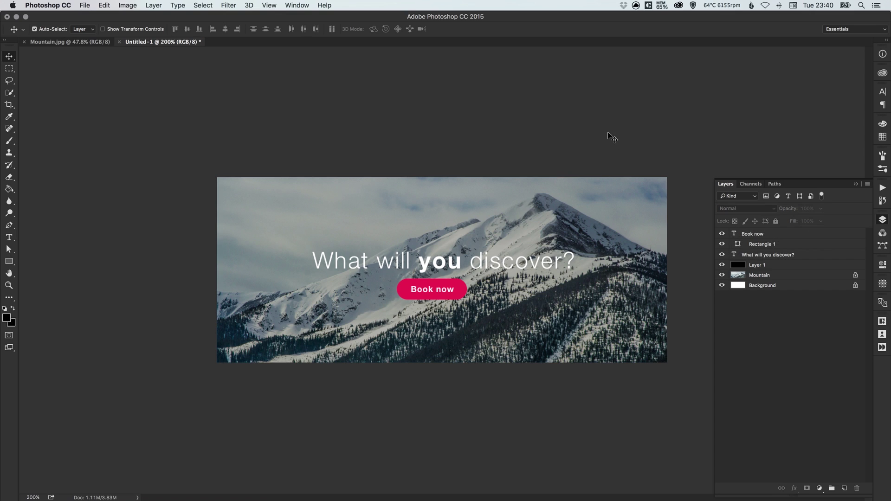
Step: Rename the black overlay layer as "Darken"
{"action": "left_click", "coordinate": [766, 265]}
{"action": "double_click", "coordinate": [758, 264]}
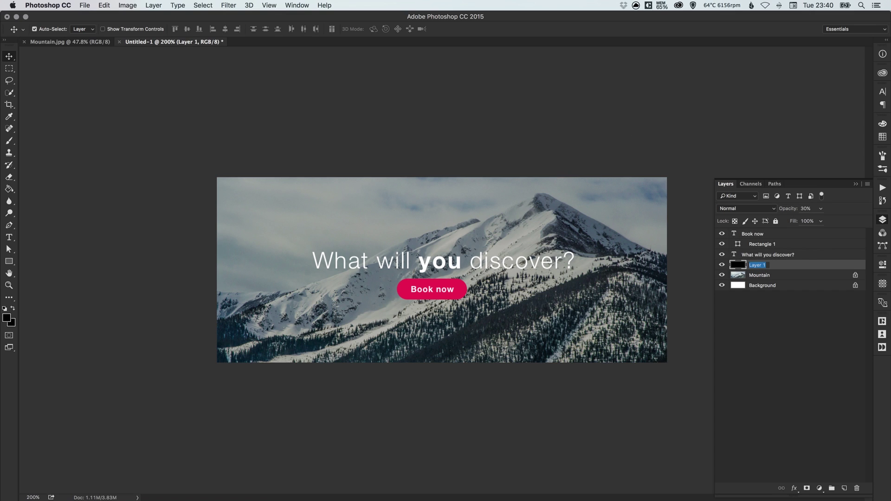
{"action": "type", "text": "Dak"}
{"action": "type", "text": "ken"}
{"action": "key", "text": "Return"}
Step: Set the Darken layer's opacity to 60%
{"action": "left_click", "coordinate": [821, 209]}
{"action": "left_click_drag", "start_coordinate": [820, 220], "coordinate": [830, 221]}
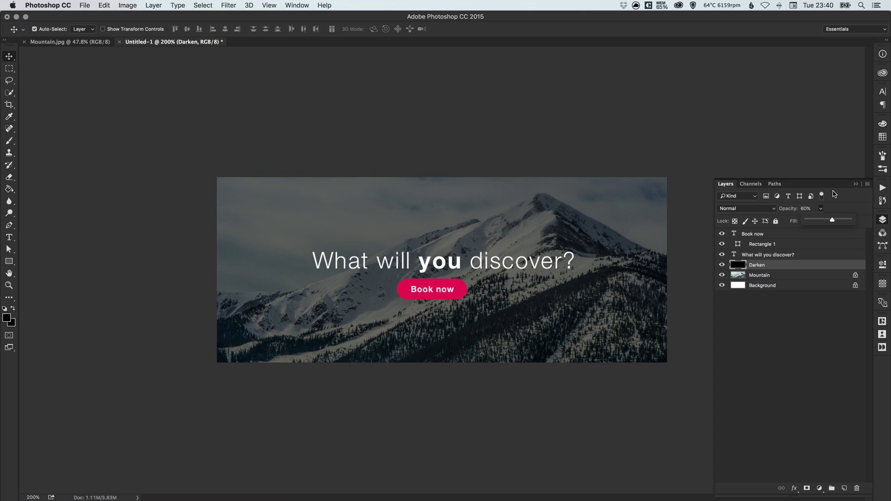
{"action": "left_click", "coordinate": [461, 135]}
{"action": "left_click", "coordinate": [462, 137]}
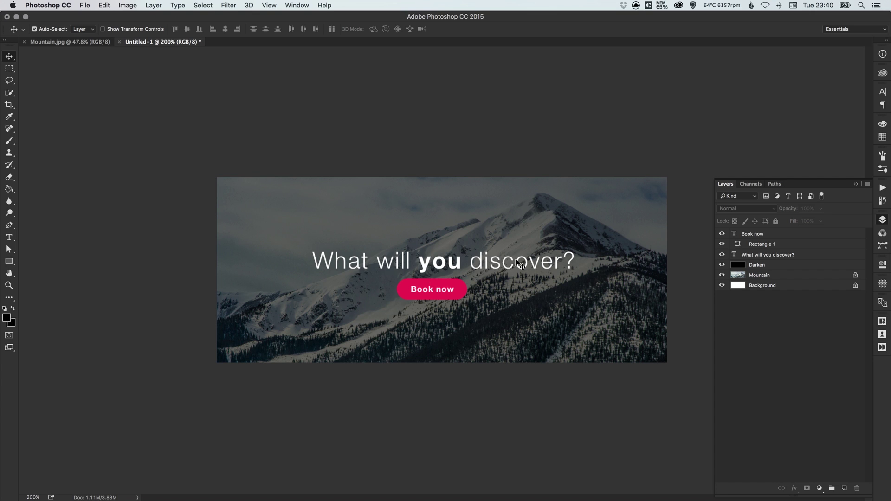
Step: Compare the banner with the Darken layer hidden and shown, and set that layer's opacity to 50%
{"action": "left_click", "coordinate": [722, 265]}
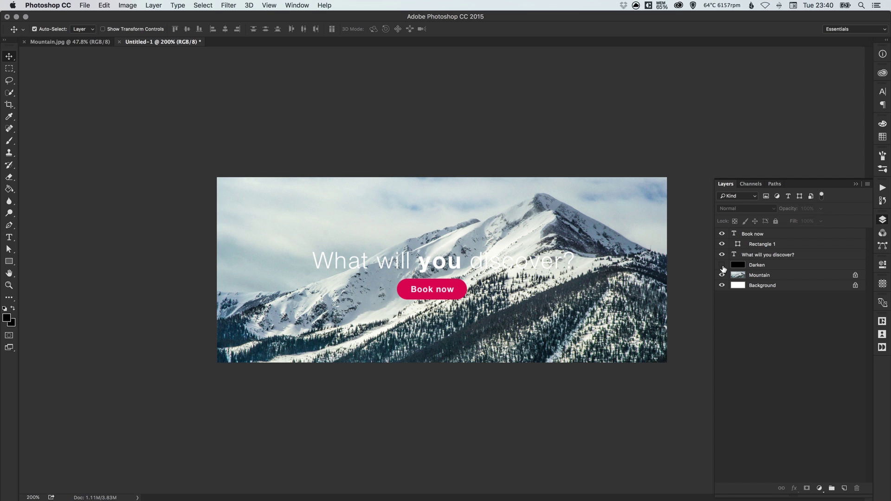
{"action": "left_click", "coordinate": [723, 267]}
{"action": "left_click", "coordinate": [767, 265]}
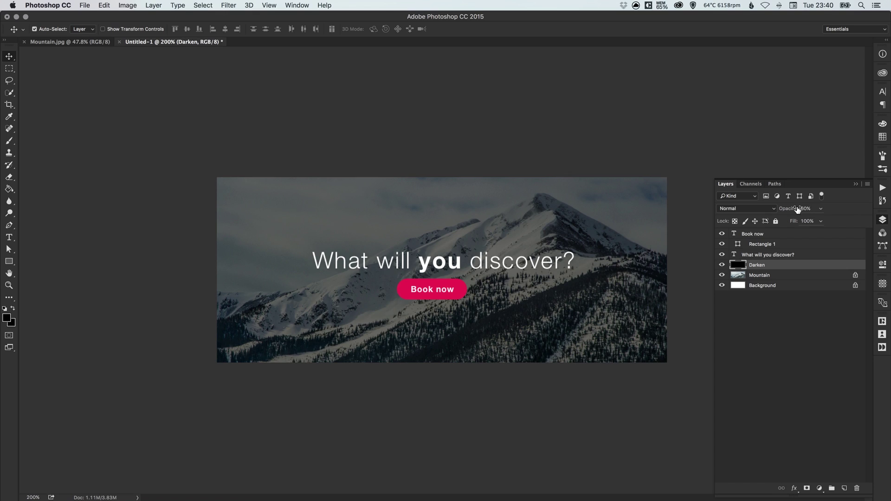
{"action": "key", "text": "5"}
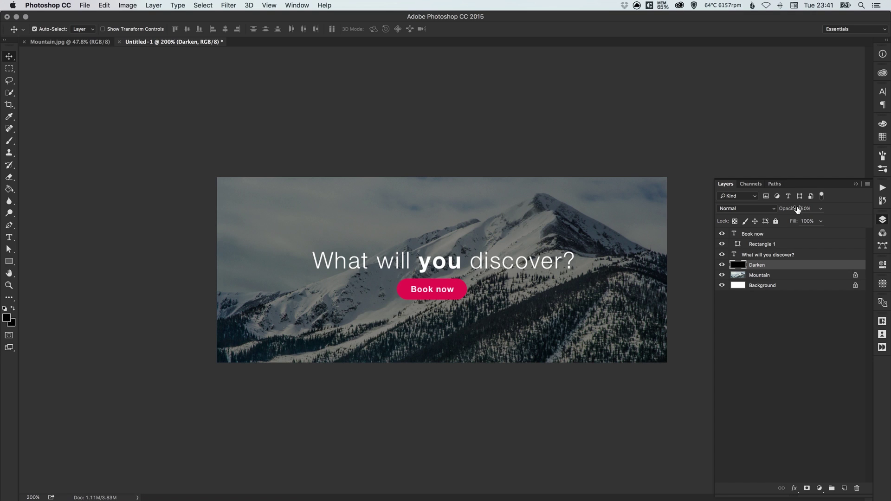
Step: Move the headline up slightly to widen the gap between it and the "Book now" button
{"action": "left_click", "coordinate": [883, 219]}
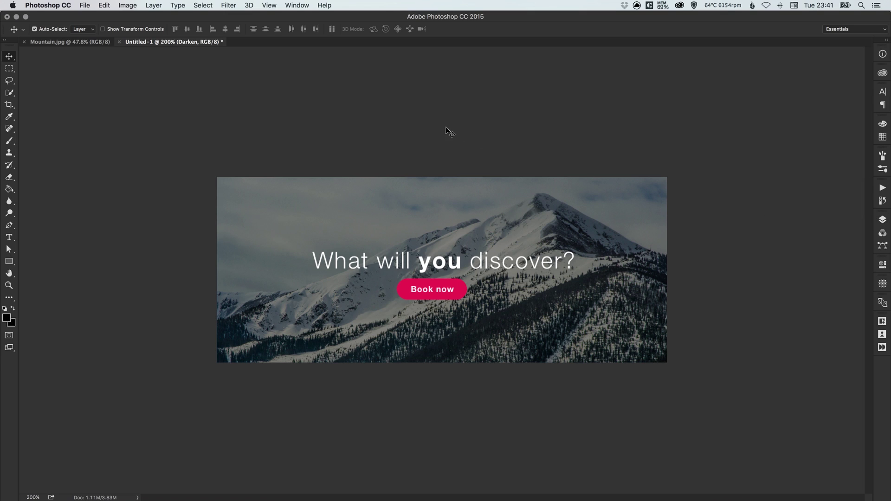
{"action": "left_click_drag", "start_coordinate": [435, 261], "coordinate": [435, 257]}
{"action": "left_click", "coordinate": [424, 293], "text": "shift"}
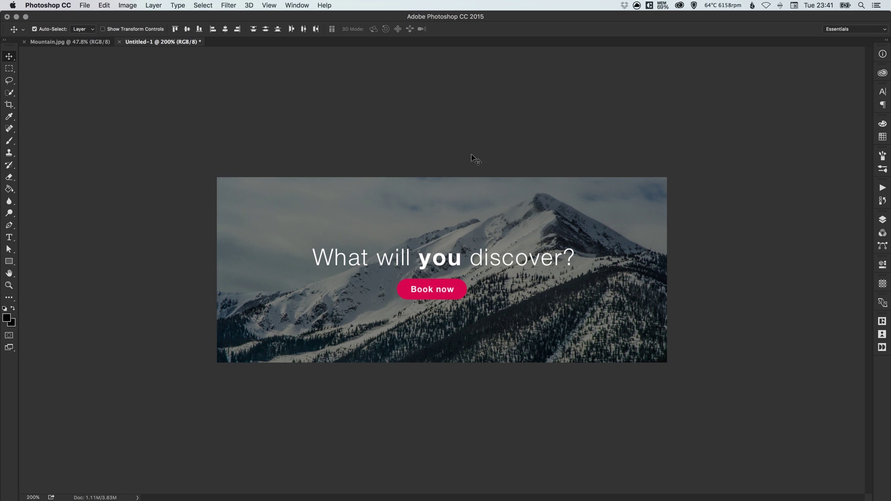
Step: Change the font style of the word "you" in the headline to Bold Italic
{"action": "key", "text": "t"}
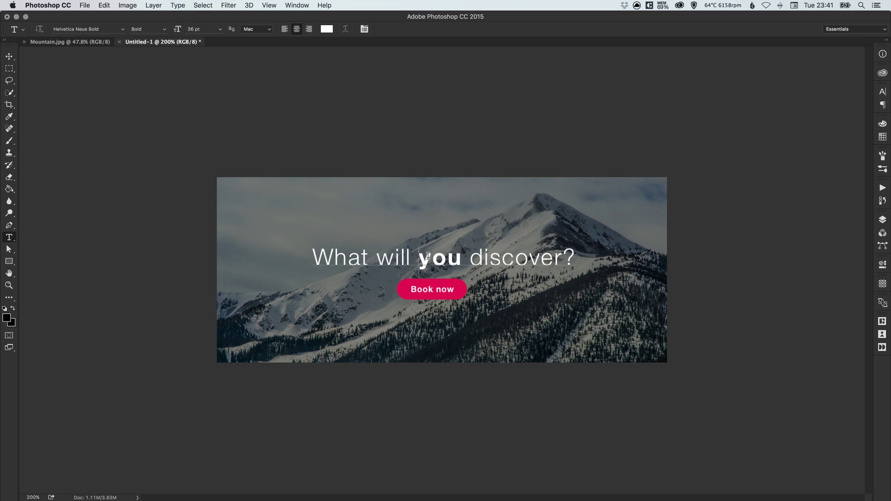
{"action": "double_click", "coordinate": [428, 256]}
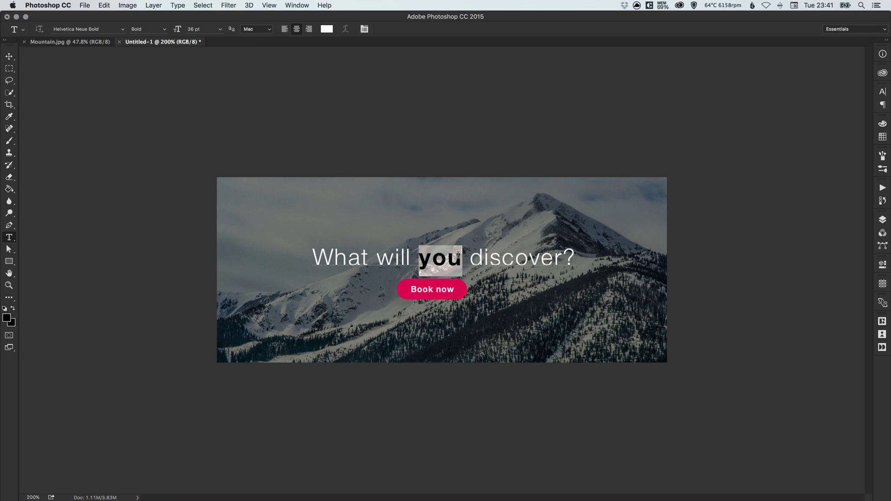
{"action": "left_click", "coordinate": [164, 28]}
{"action": "left_click", "coordinate": [141, 116]}
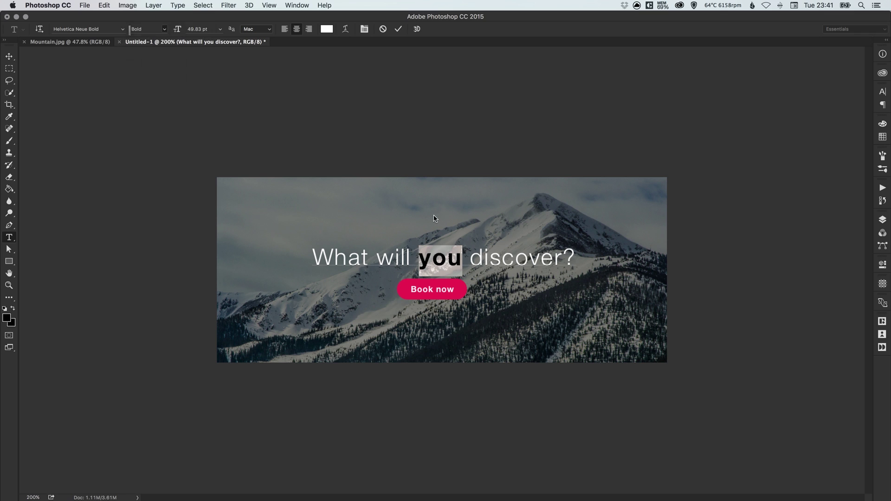
Step: Color the headline word "you" with the crimson sampled from the "Book now" button
{"action": "left_click", "coordinate": [442, 253]}
{"action": "left_click_drag", "start_coordinate": [418, 260], "coordinate": [462, 260]}
{"action": "left_click", "coordinate": [331, 31]}
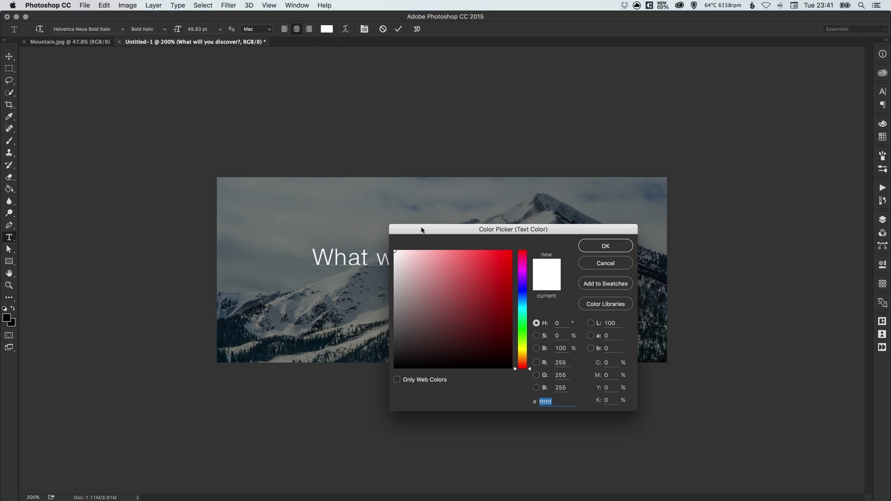
{"action": "left_click_drag", "start_coordinate": [421, 233], "coordinate": [456, 251]}
{"action": "left_click", "coordinate": [409, 289]}
{"action": "left_click", "coordinate": [630, 263]}
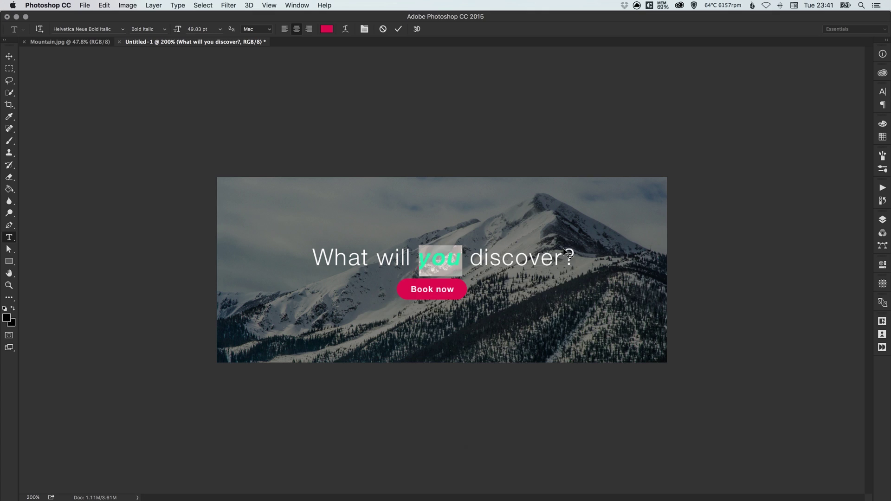
{"action": "left_click", "coordinate": [459, 256]}
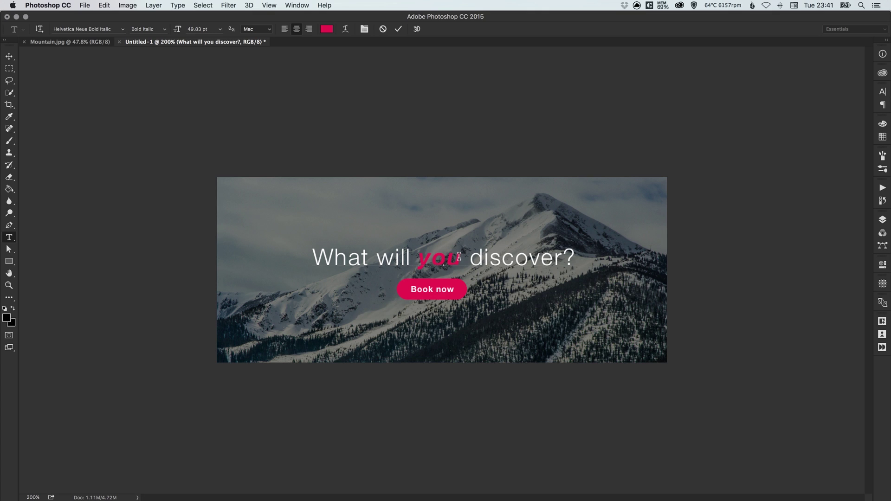
{"action": "left_click", "coordinate": [10, 57]}
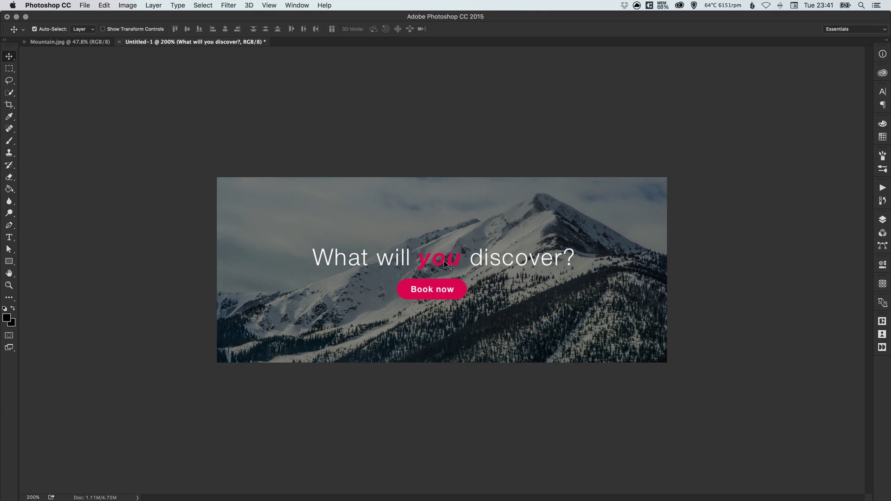
Step: Undo the italic style and crimson color applied to the word "you"
{"action": "key", "text": "super"}
{"action": "key", "text": "super+z"}
{"action": "key", "text": "super+z"}
Step: Move the "Book now" button with its text straight down near the banner's bottom edge and the headline straight up near the top edge
{"action": "left_click", "coordinate": [425, 294]}
{"action": "left_click", "coordinate": [421, 298], "text": "shift"}
{"action": "left_click_drag", "start_coordinate": [421, 296], "coordinate": [421, 337]}
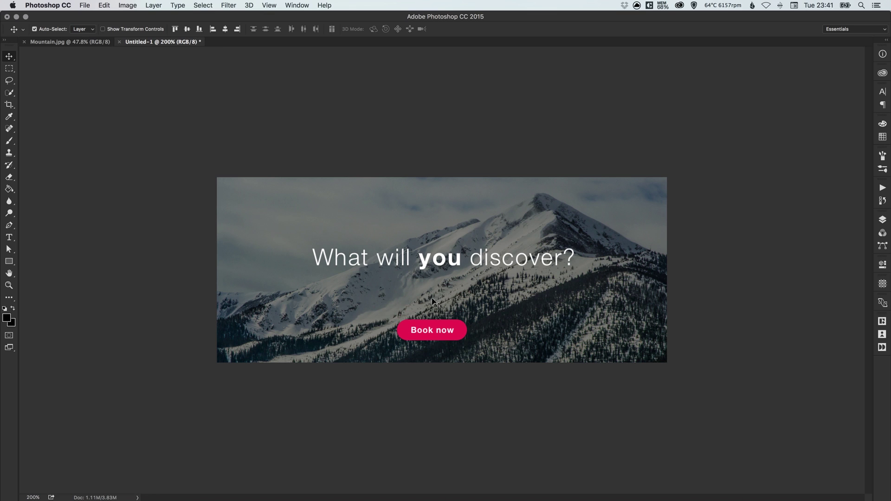
{"action": "left_click_drag", "start_coordinate": [432, 246], "coordinate": [432, 190]}
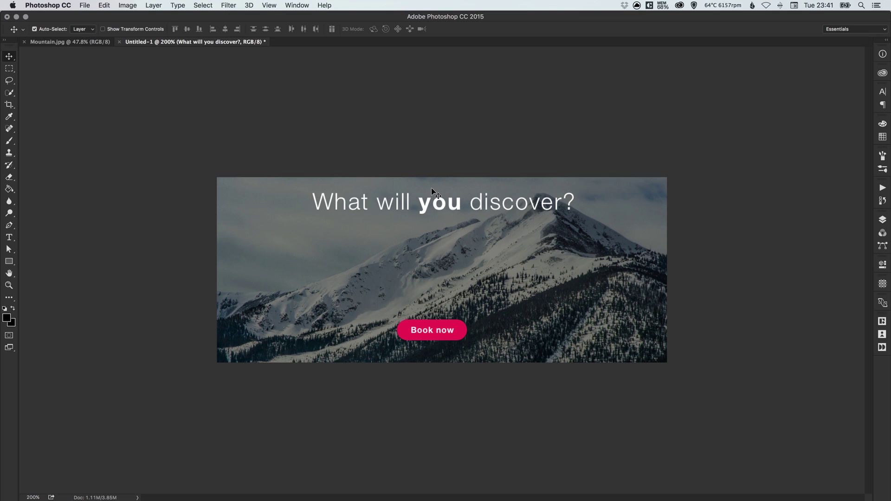
Step: Duplicate the headline layer and place the copy directly below the original headline
{"action": "left_click", "coordinate": [883, 220]}
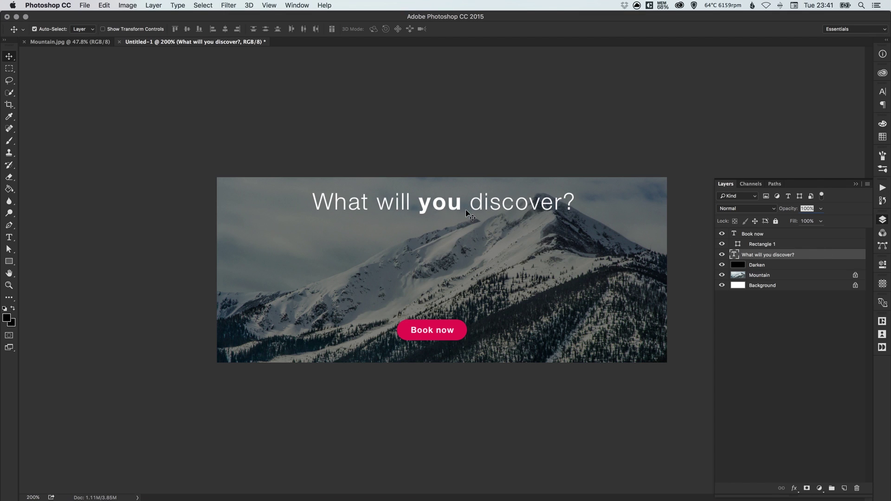
{"action": "key", "text": "super+j"}
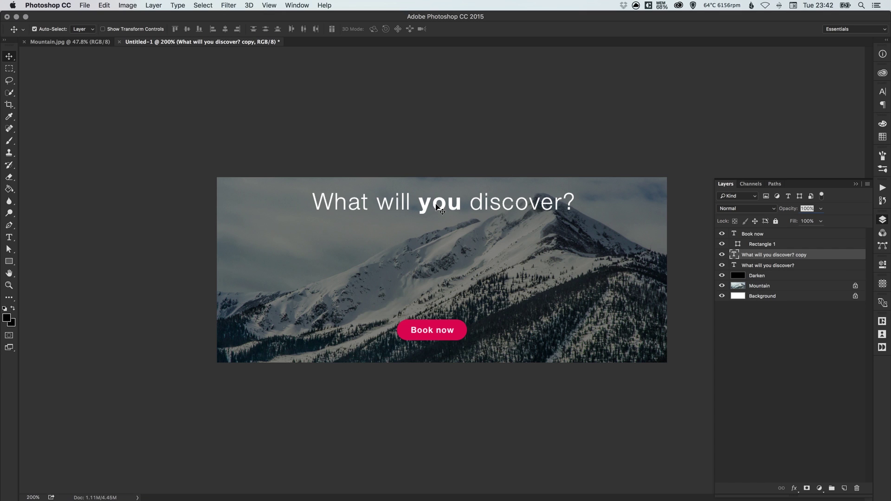
{"action": "left_click_drag", "start_coordinate": [438, 208], "coordinate": [641, 232]}
Step: Delete "you discover?" from the duplicated headline so the copy reads only "What will"
{"action": "key", "text": "t"}
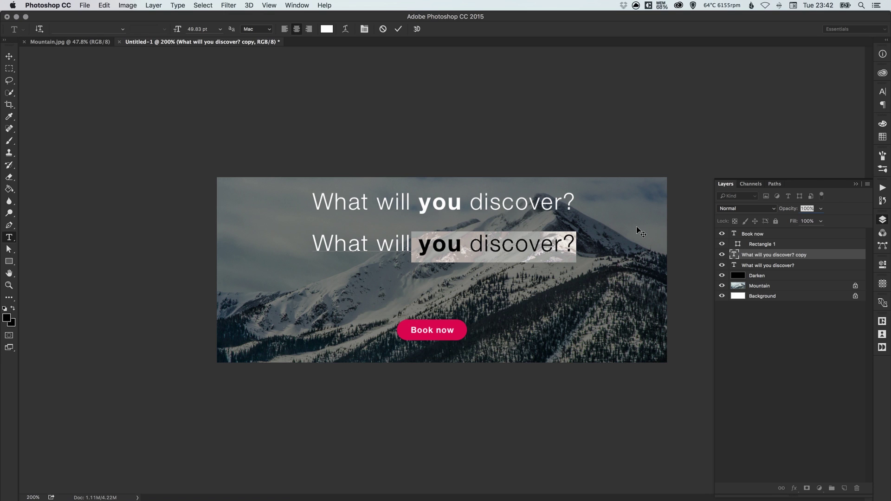
{"action": "key", "text": "BackSpace"}
{"action": "key", "text": "ctrl+z"}
{"action": "left_click", "coordinate": [517, 199]}
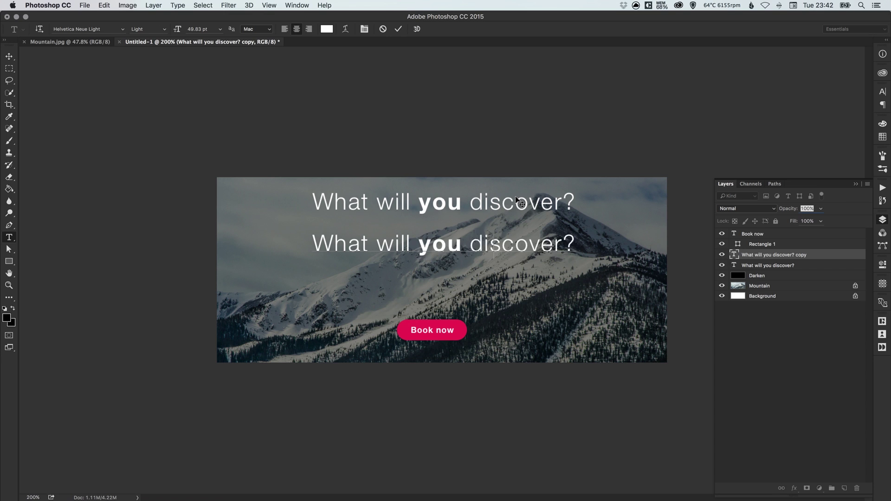
{"action": "key", "text": "BackSpace"}
{"action": "left_click", "coordinate": [8, 56]}
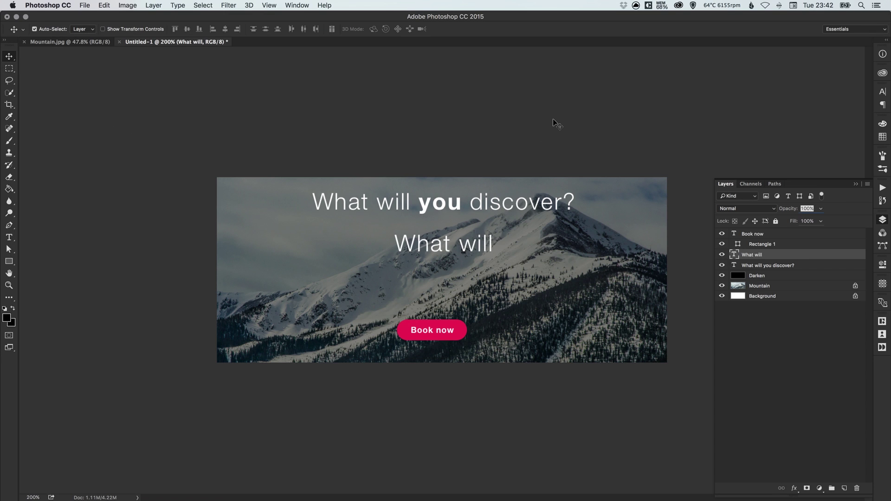
Step: Duplicate the "What will" text, shift the copy straight down below it, and replace the copy's wording with "you"
{"action": "key", "text": "super+j"}
{"action": "key", "text": "shift+Down"}
{"action": "key", "text": "shift+Down"}
{"action": "key", "text": "shift+Down"}
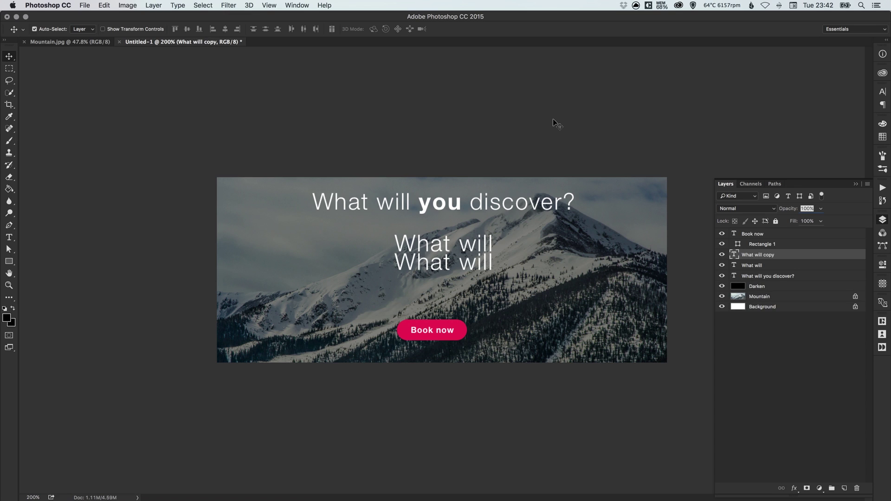
{"action": "key", "text": "t"}
{"action": "triple_click", "coordinate": [458, 271]}
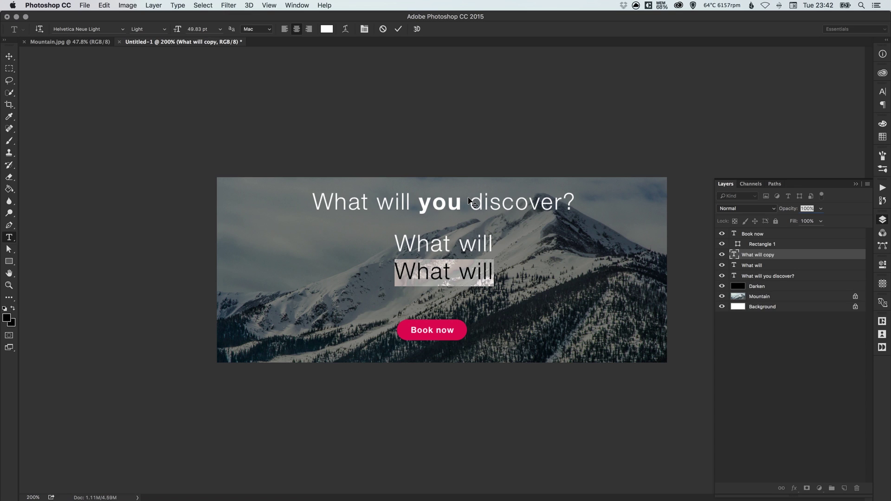
{"action": "type", "text": "you"}
{"action": "left_click", "coordinate": [7, 55]}
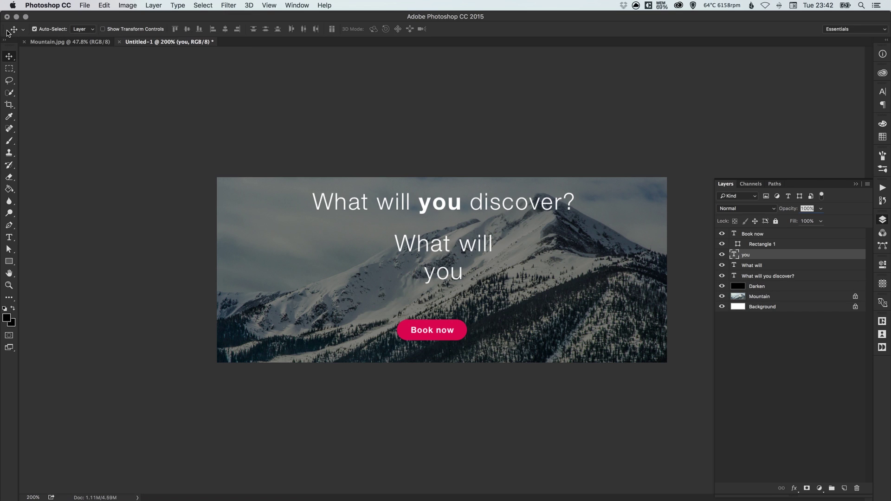
Step: Duplicate the "you" text layer and shift the copy straight down below the original
{"action": "key", "text": "super+j"}
{"action": "key", "text": "Down"}
{"action": "key", "text": "Down"}
{"action": "key", "text": "Down"}
{"action": "key", "text": "Down"}
{"action": "key", "text": "Down"}
{"action": "key", "text": "Down"}
{"action": "key", "text": "Down"}
{"action": "key", "text": "Down"}
{"action": "key", "text": "Down"}
{"action": "key", "text": "Down"}
{"action": "key", "text": "Down"}
{"action": "key", "text": "Down"}
{"action": "key", "text": "Down"}
{"action": "key", "text": "Down"}
{"action": "key", "text": "Down"}
{"action": "key", "text": "Down"}
{"action": "key", "text": "Down"}
{"action": "key", "text": "Down"}
{"action": "key", "text": "Down"}
{"action": "key", "text": "Down"}
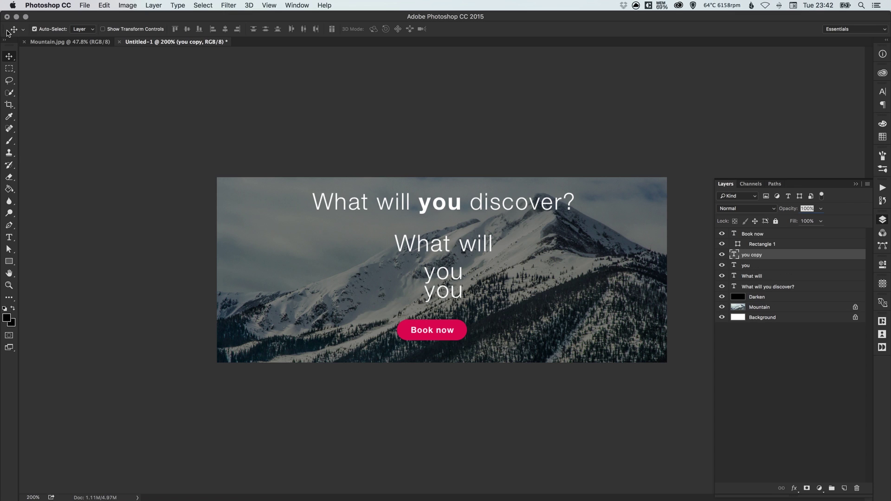
Step: Replace the wording of the lowest "you" copy with "discover?"
{"action": "double_click", "coordinate": [443, 299]}
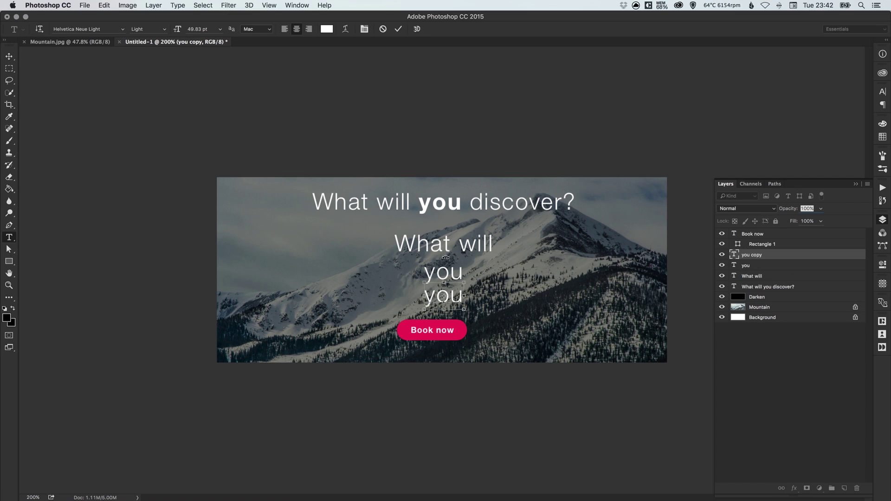
{"action": "type", "text": "discover"}
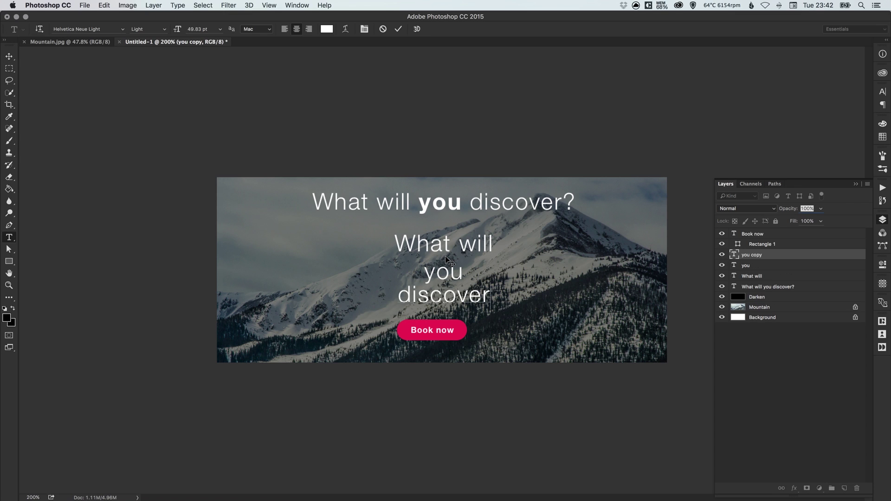
{"action": "type", "text": "?"}
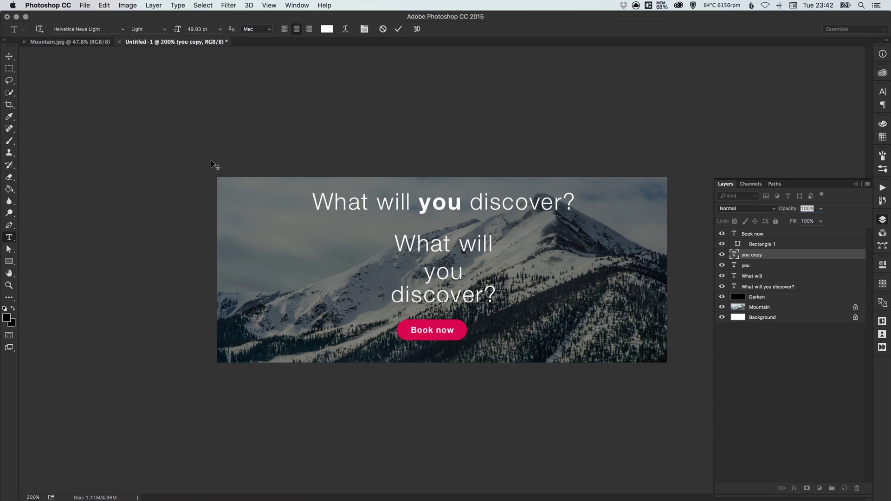
{"action": "key", "text": "super+Return"}
{"action": "key", "text": "v"}
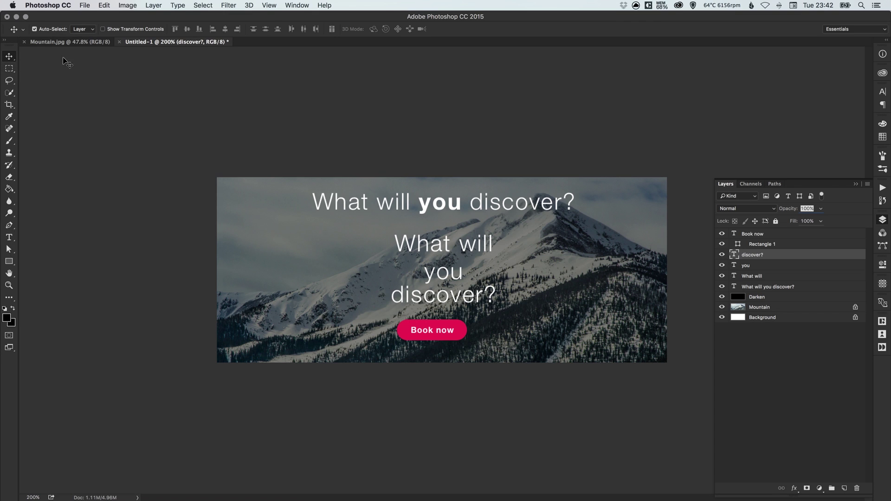
Step: Move the three stacked lines "What will", "you" and "discover?" together slightly to the left
{"action": "left_click", "coordinate": [441, 275], "text": "shift"}
{"action": "left_click", "coordinate": [465, 247], "text": "shift"}
{"action": "left_click_drag", "start_coordinate": [466, 247], "coordinate": [457, 238]}
{"action": "left_click", "coordinate": [463, 135]}
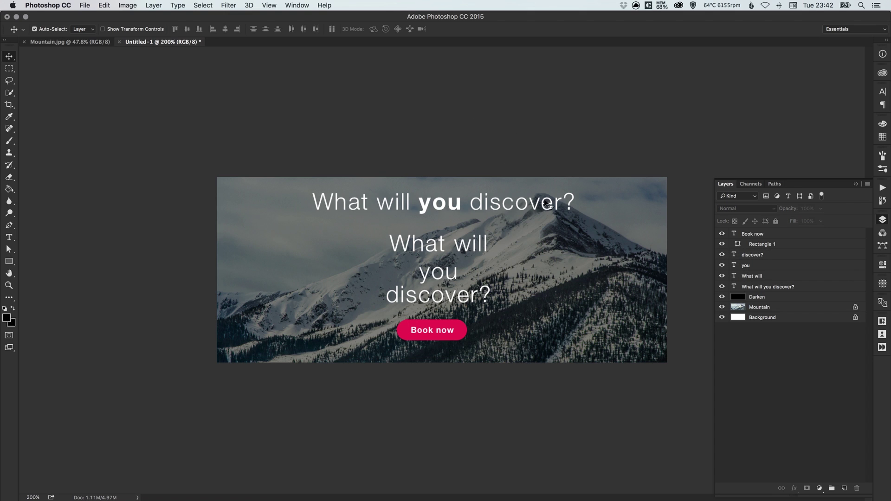
Step: Hide the original one-line "What will you discover?" headline layer
{"action": "left_click", "coordinate": [539, 212]}
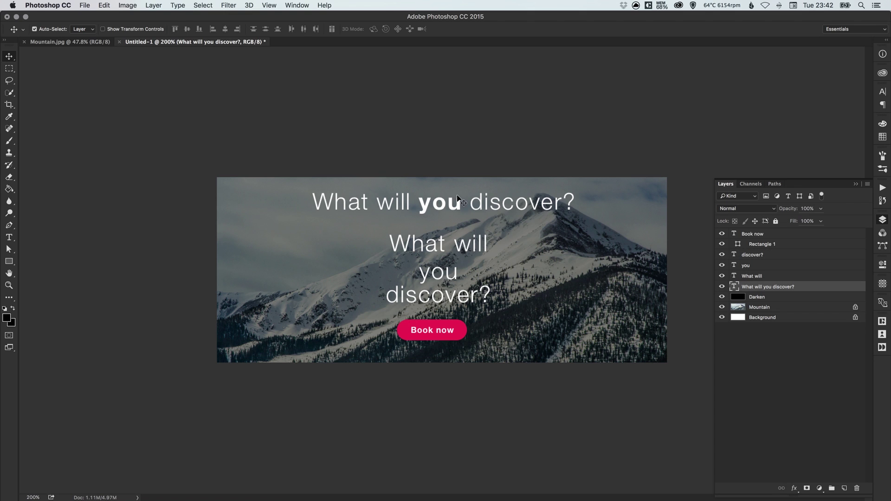
{"action": "left_click", "coordinate": [722, 287]}
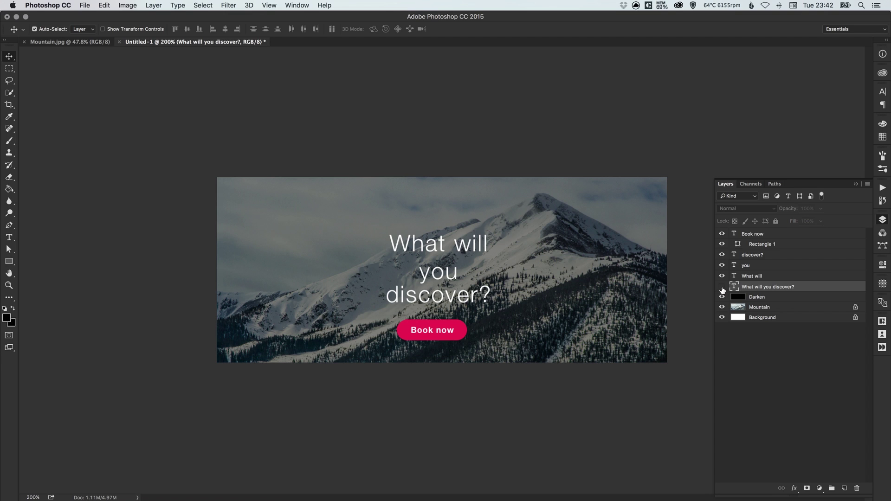
{"action": "left_click", "coordinate": [722, 287]}
{"action": "left_click", "coordinate": [722, 288]}
Step: Set the stacked "you" line in Helvetica Neue Bold
{"action": "key", "text": "t"}
{"action": "left_click", "coordinate": [438, 274]}
{"action": "key", "text": "super+a"}
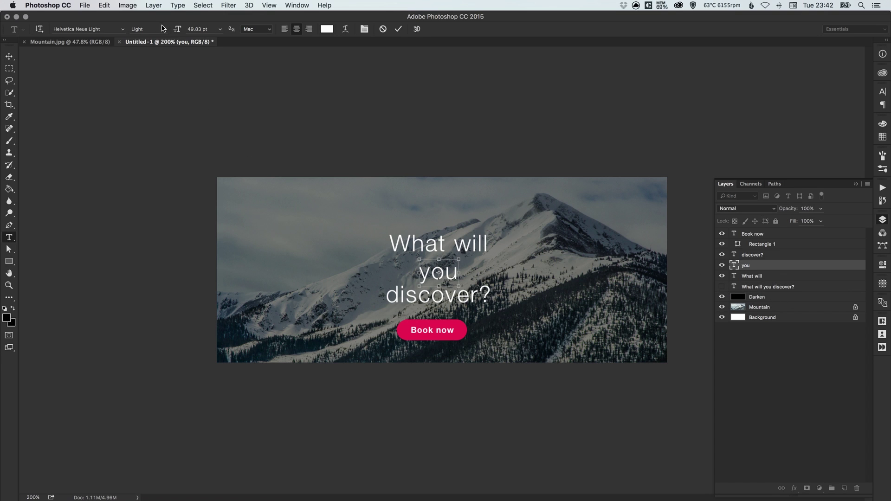
{"action": "left_click", "coordinate": [164, 29]}
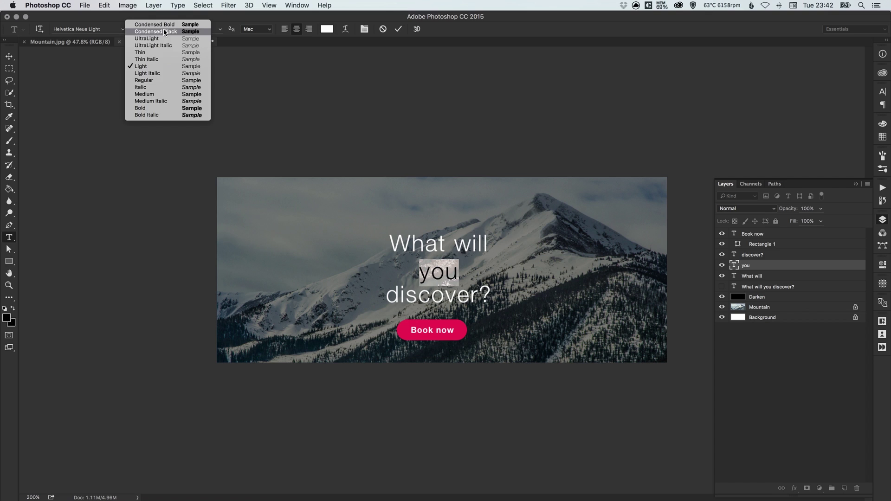
{"action": "left_click", "coordinate": [154, 109]}
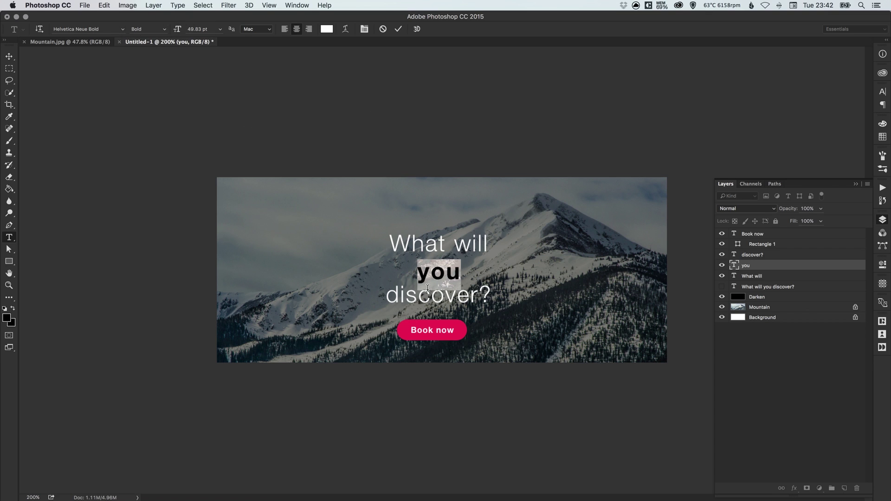
Step: Apply All Caps to the bold "you" line and finish editing the text
{"action": "left_click", "coordinate": [365, 30]}
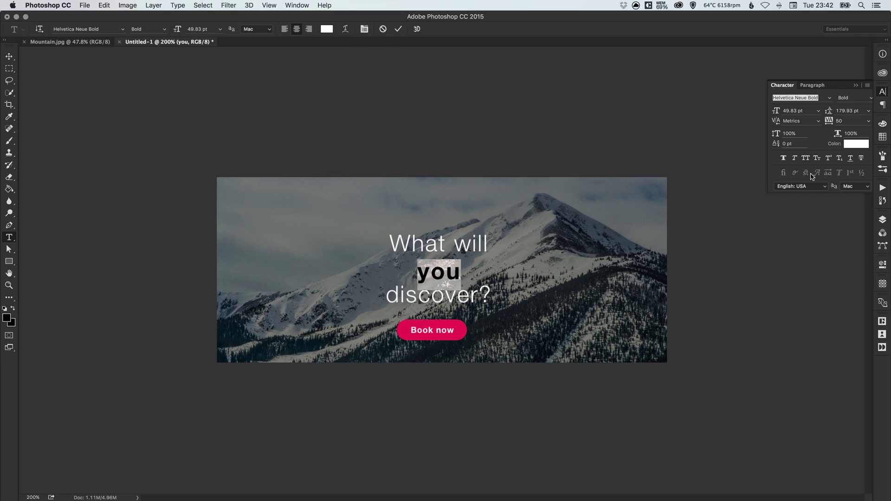
{"action": "left_click", "coordinate": [884, 93]}
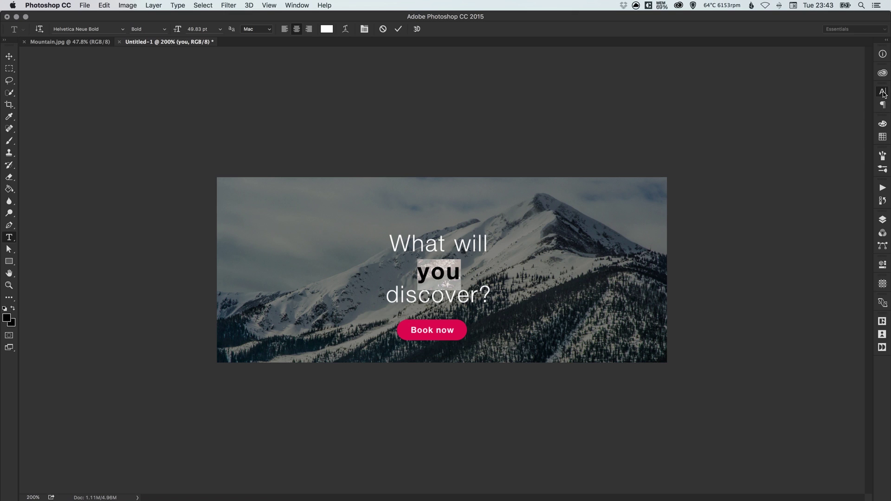
{"action": "left_click", "coordinate": [883, 94]}
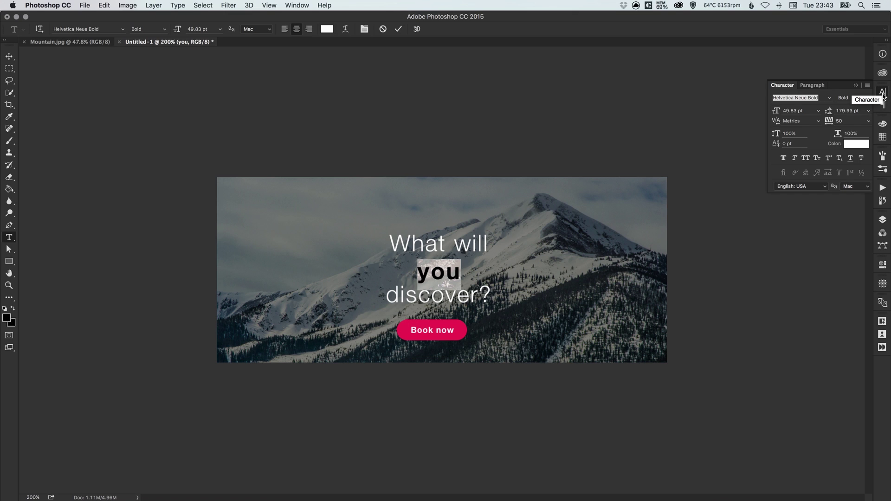
{"action": "left_click", "coordinate": [807, 159]}
{"action": "left_click", "coordinate": [883, 91]}
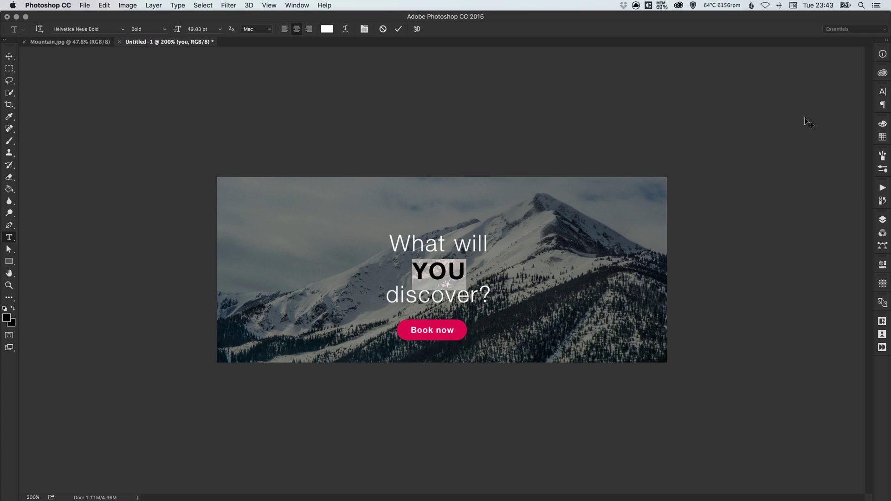
{"action": "left_click", "coordinate": [444, 276]}
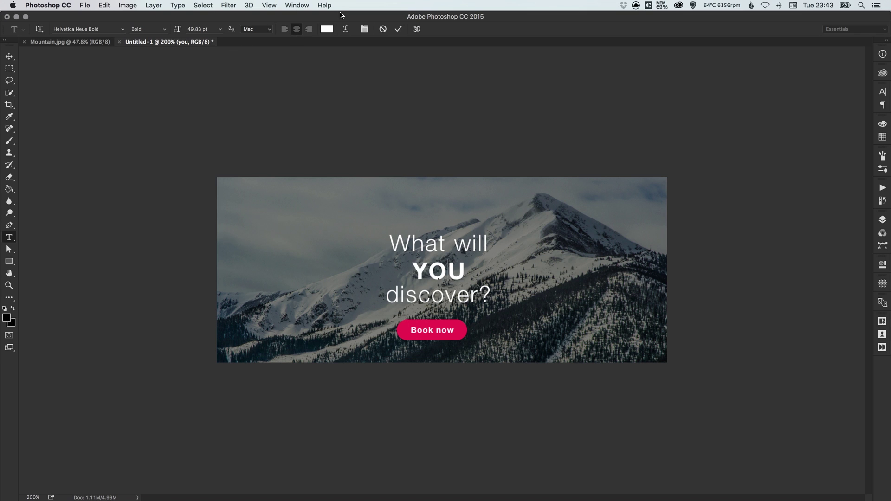
{"action": "left_click", "coordinate": [10, 57]}
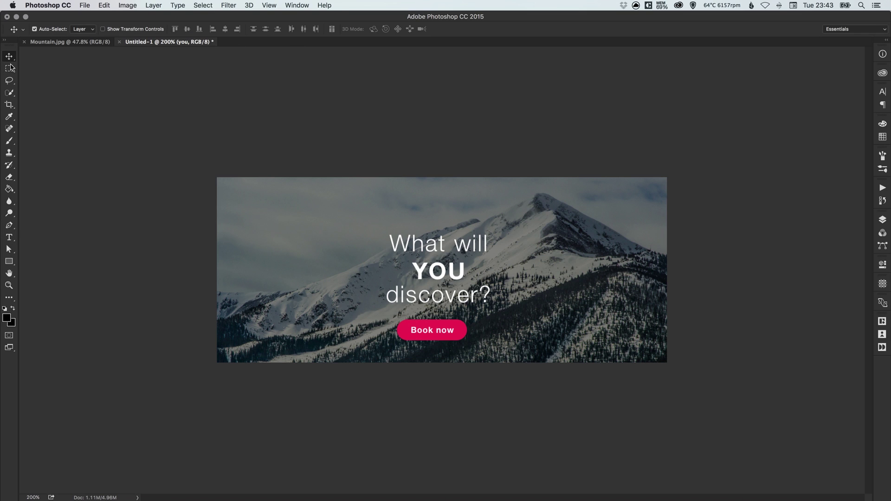
Step: Enlarge "YOU" with Free Transform to roughly the width of the neighbouring lines, and shift "What will" and "discover?" slightly up
{"action": "left_click", "coordinate": [107, 5]}
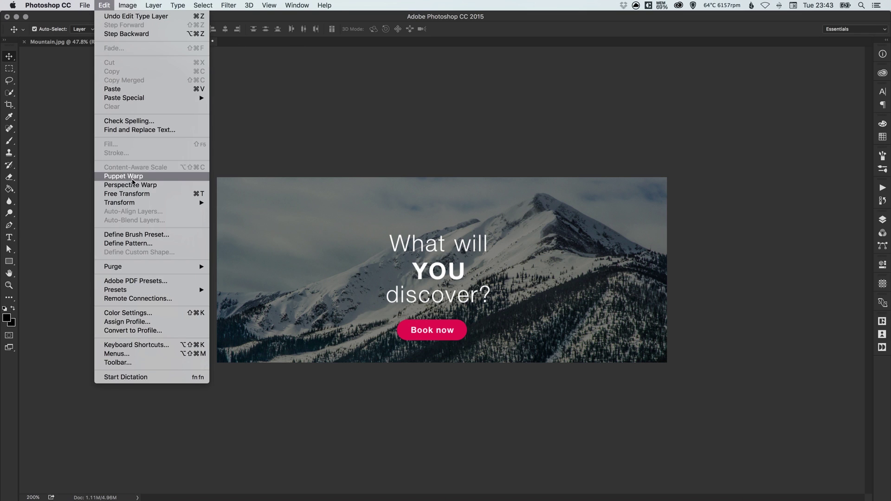
{"action": "left_click", "coordinate": [130, 197]}
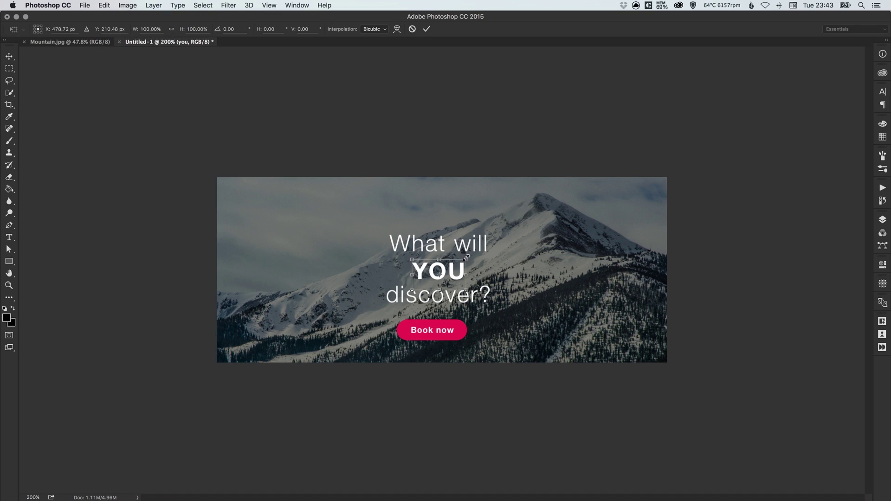
{"action": "left_click_drag", "start_coordinate": [465, 259], "coordinate": [513, 232]}
{"action": "key", "text": "Return"}
{"action": "left_click_drag", "start_coordinate": [485, 263], "coordinate": [467, 238]}
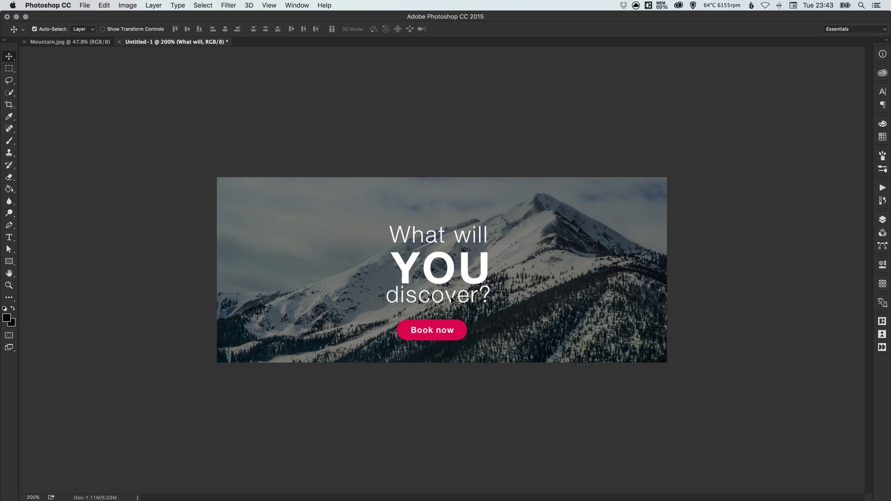
{"action": "left_click_drag", "start_coordinate": [451, 295], "coordinate": [452, 293]}
Step: Scale "What will" and "discover?" down together so both lines are narrower than "YOU"
{"action": "left_click", "coordinate": [459, 231], "text": "shift"}
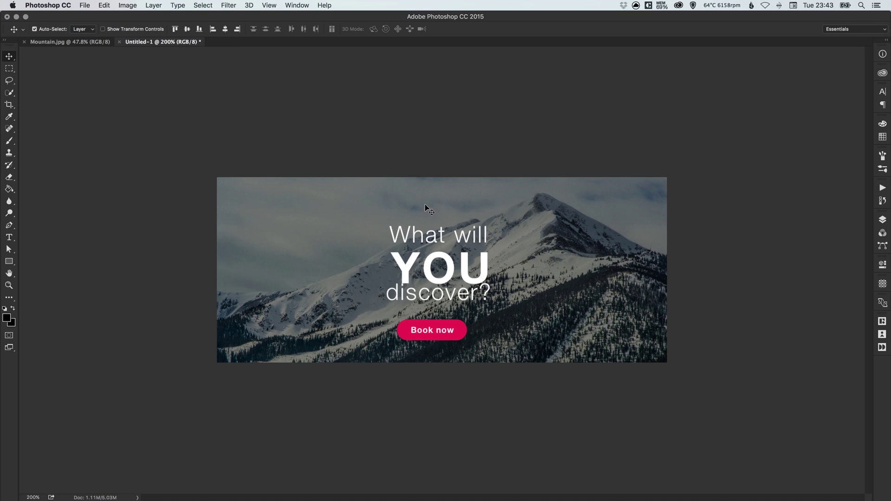
{"action": "left_click", "coordinate": [449, 234]}
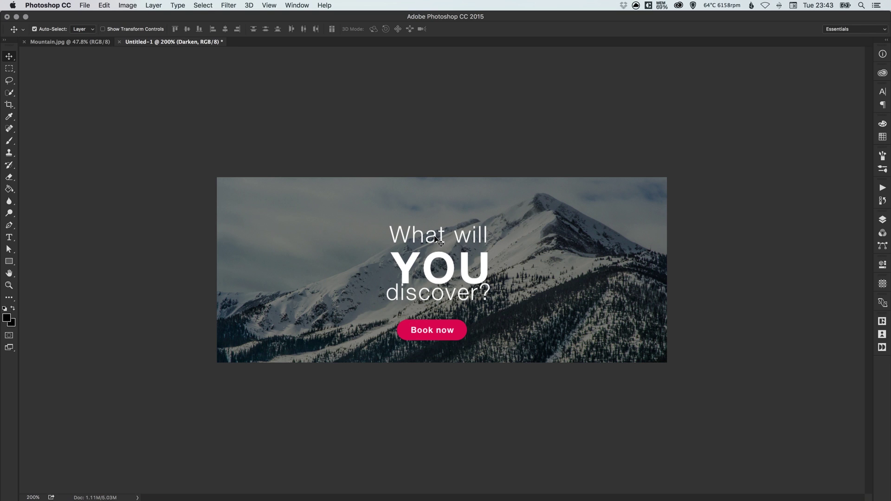
{"action": "left_click", "coordinate": [438, 297], "text": "shift"}
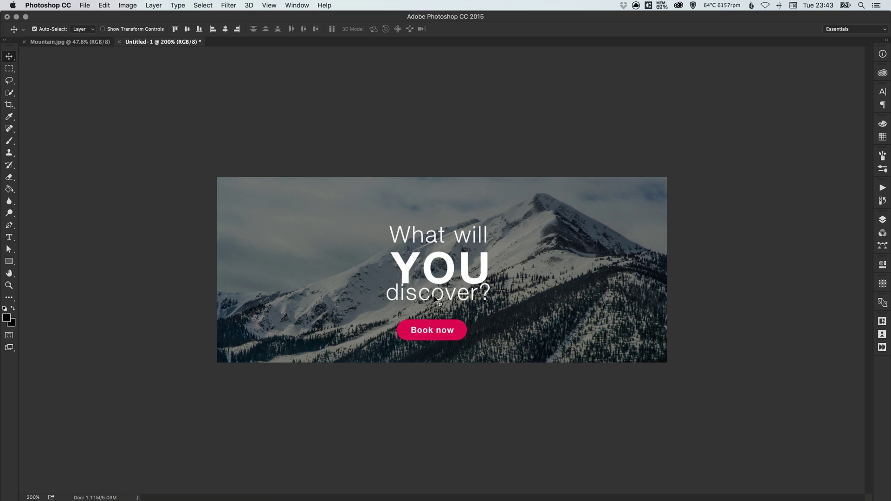
{"action": "left_click", "coordinate": [883, 220]}
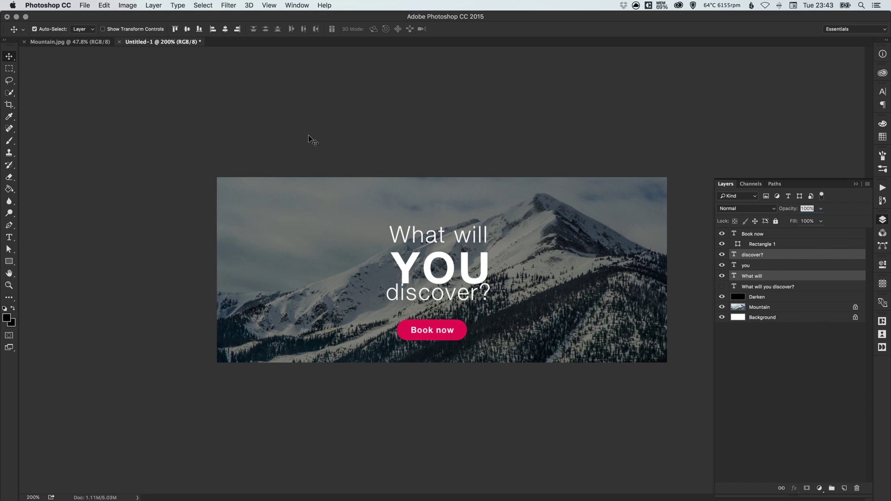
{"action": "left_click", "coordinate": [104, 5]}
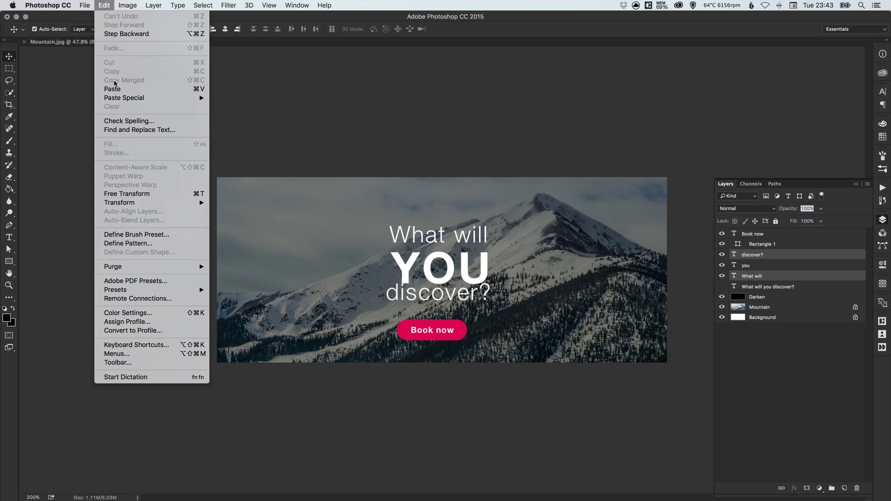
{"action": "left_click", "coordinate": [122, 193]}
{"action": "left_click_drag", "start_coordinate": [492, 224], "coordinate": [479, 232]}
{"action": "key", "text": "Return"}
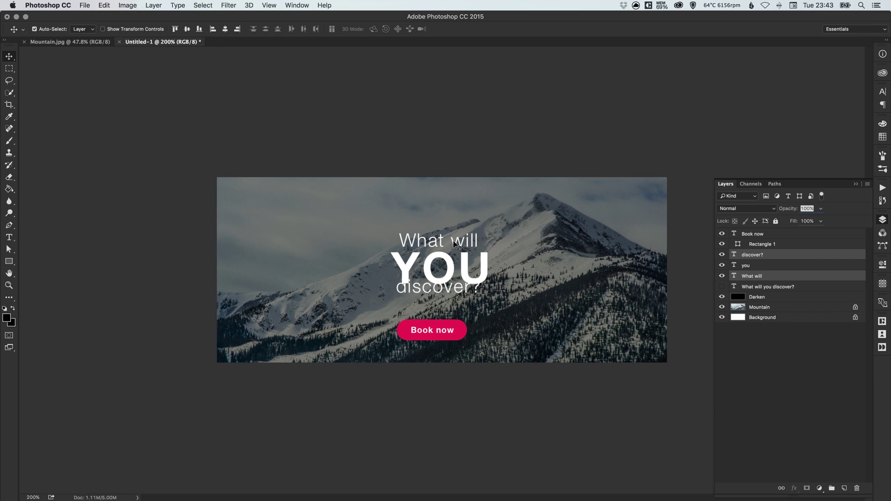
Step: Move "discover?" straight down so it sits clear below "YOU"
{"action": "left_click", "coordinate": [464, 158]}
{"action": "left_click", "coordinate": [453, 293]}
{"action": "left_click_drag", "start_coordinate": [450, 290], "coordinate": [450, 299]}
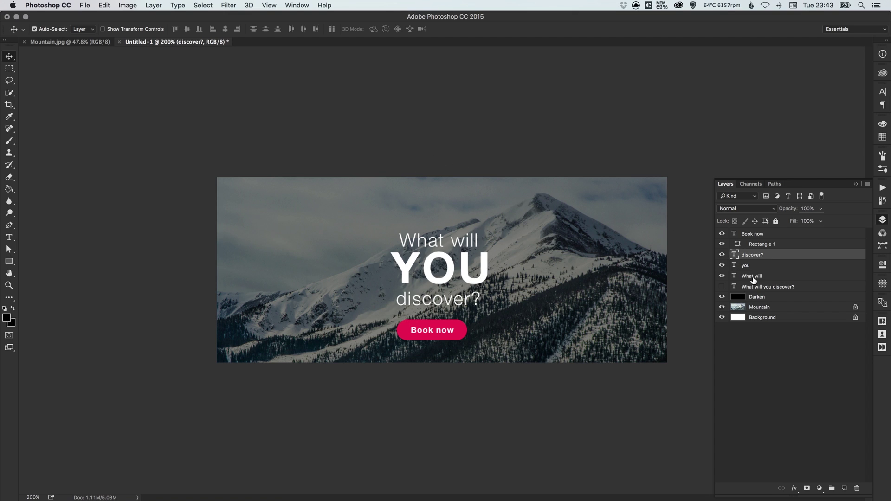
Step: Align the horizontal centers of the three headline lines, the button shape and the "Book now" text with the Darken layer
{"action": "left_click", "coordinate": [765, 299]}
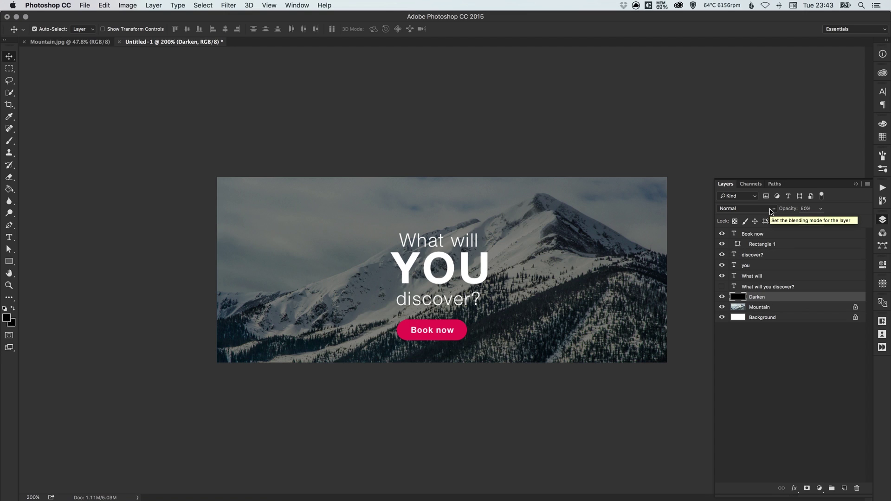
{"action": "left_click", "coordinate": [755, 277], "text": "super"}
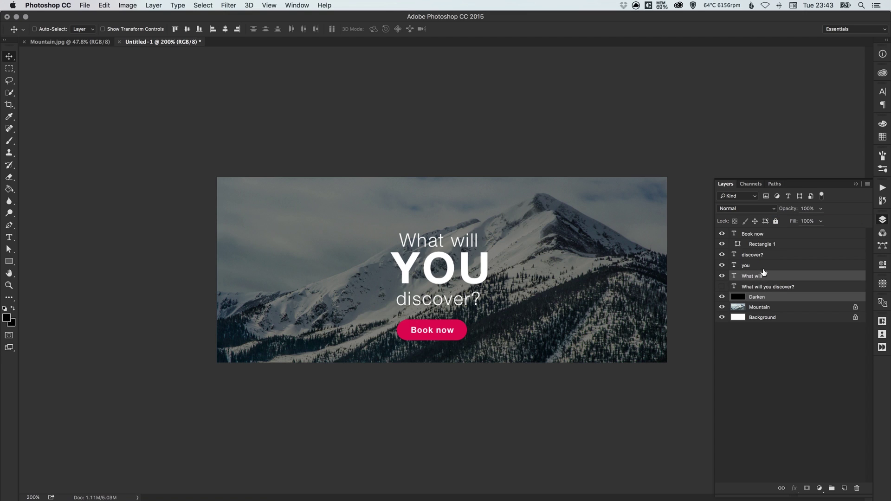
{"action": "left_click", "coordinate": [762, 267], "text": "super"}
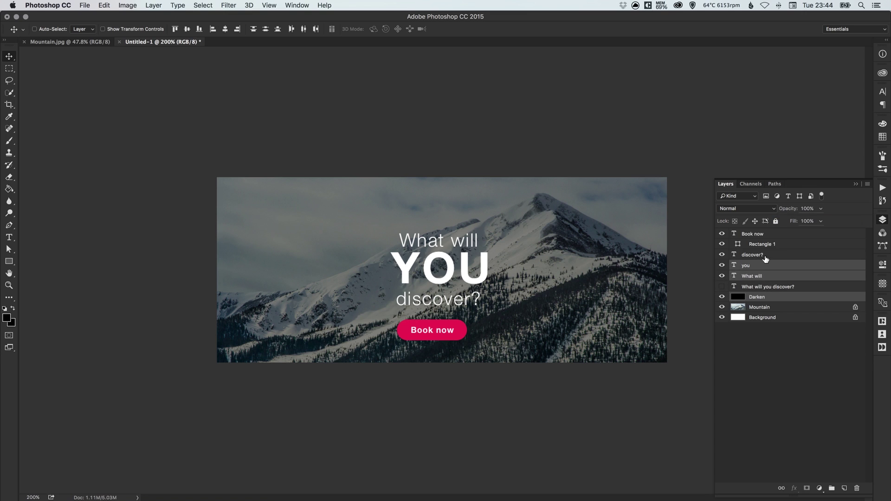
{"action": "left_click", "coordinate": [766, 257], "text": "super"}
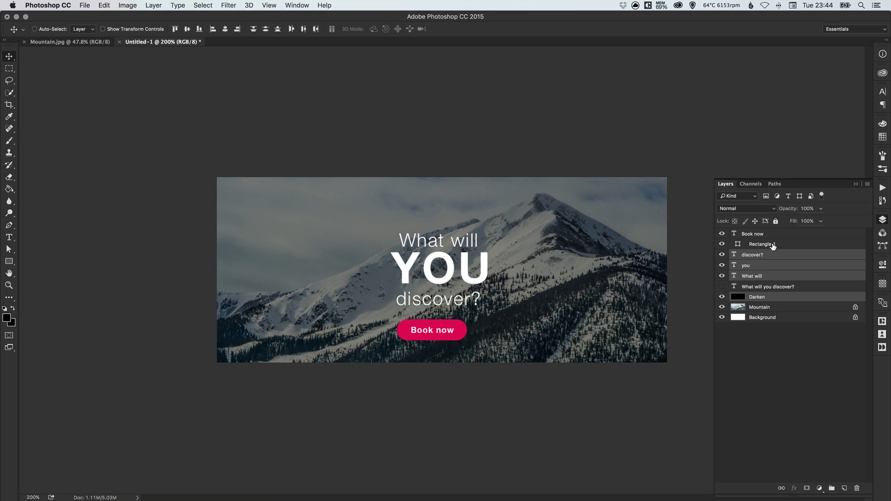
{"action": "left_click", "coordinate": [773, 246], "text": "super"}
{"action": "left_click", "coordinate": [783, 236], "text": "super"}
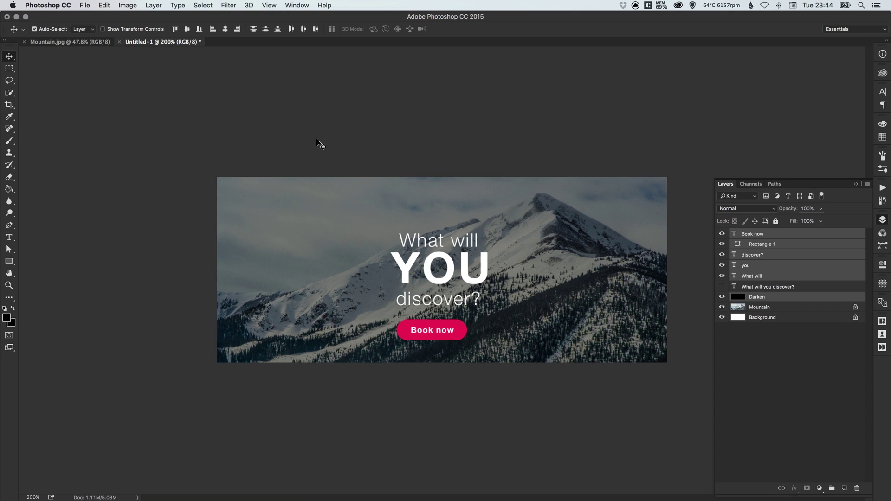
{"action": "left_click", "coordinate": [226, 30]}
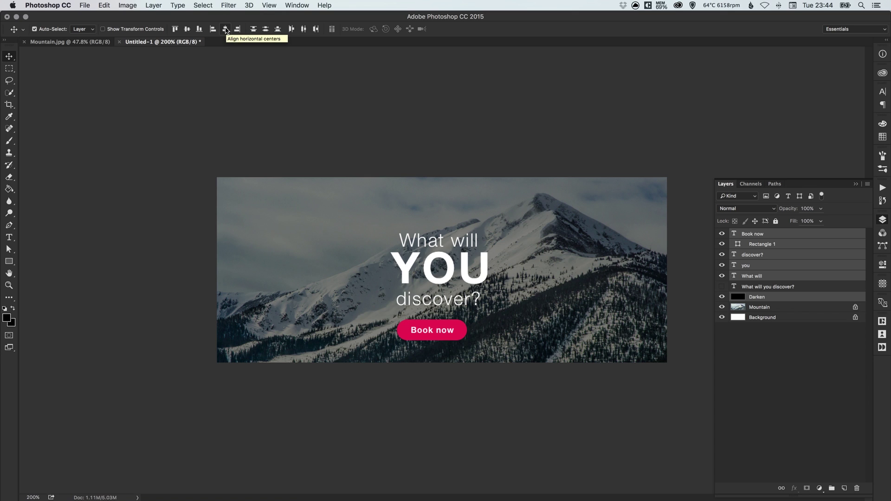
{"action": "left_click", "coordinate": [226, 29]}
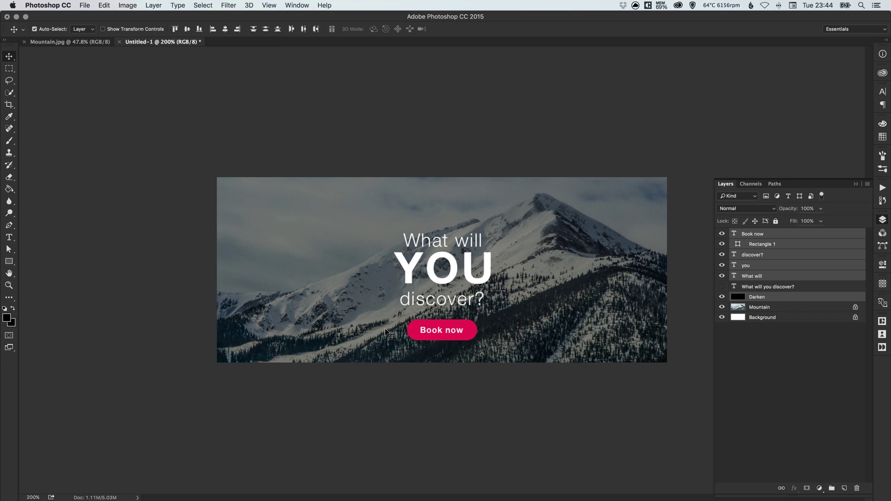
{"action": "left_click", "coordinate": [769, 297]}
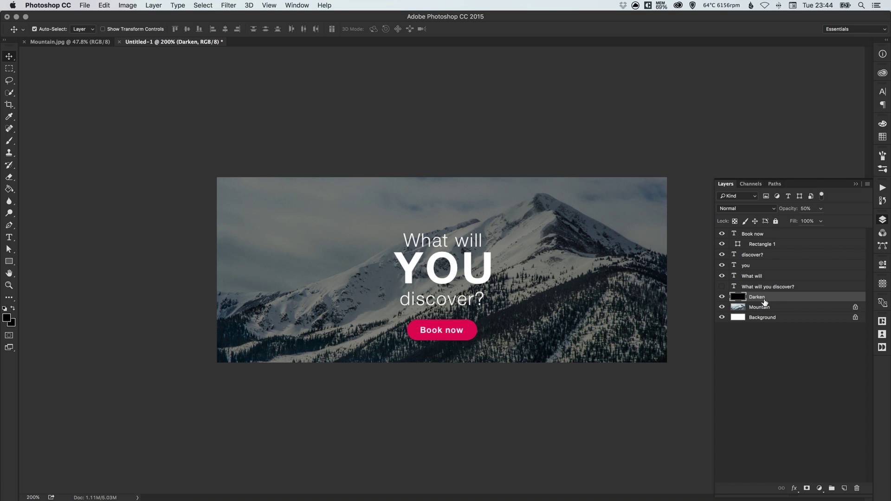
Step: Move the three headline lines, the button shape and the "Book now" text up together towards the banner's vertical middle
{"action": "left_click", "coordinate": [721, 298]}
{"action": "left_click", "coordinate": [722, 297]}
{"action": "left_click", "coordinate": [756, 235]}
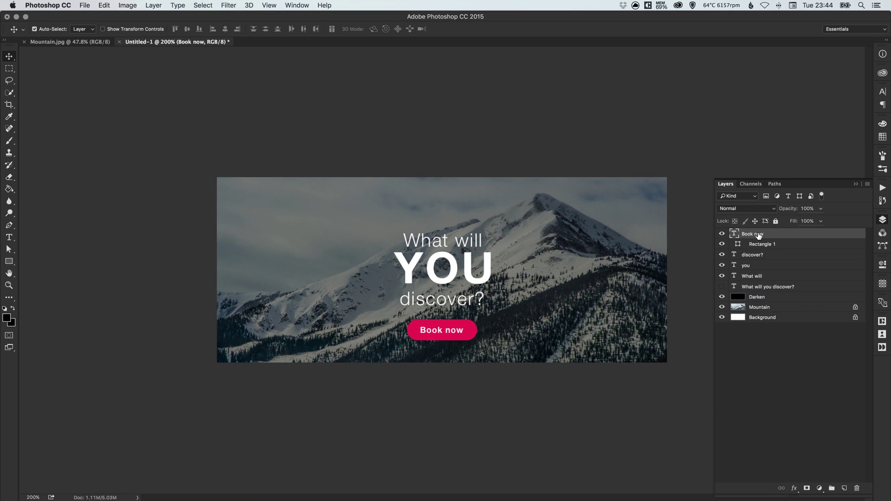
{"action": "left_click", "coordinate": [768, 278], "text": "shift"}
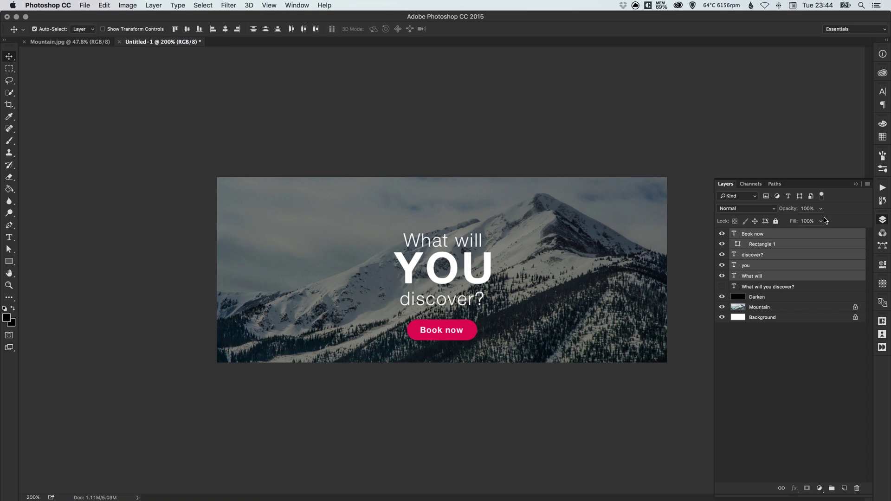
{"action": "key", "text": "Up"}
{"action": "key", "text": "Up"}
{"action": "key", "text": "Up"}
{"action": "key", "text": "Up"}
{"action": "key", "text": "Up"}
{"action": "key", "text": "Up"}
{"action": "key", "text": "Up"}
{"action": "key", "text": "Up"}
{"action": "key", "text": "Up"}
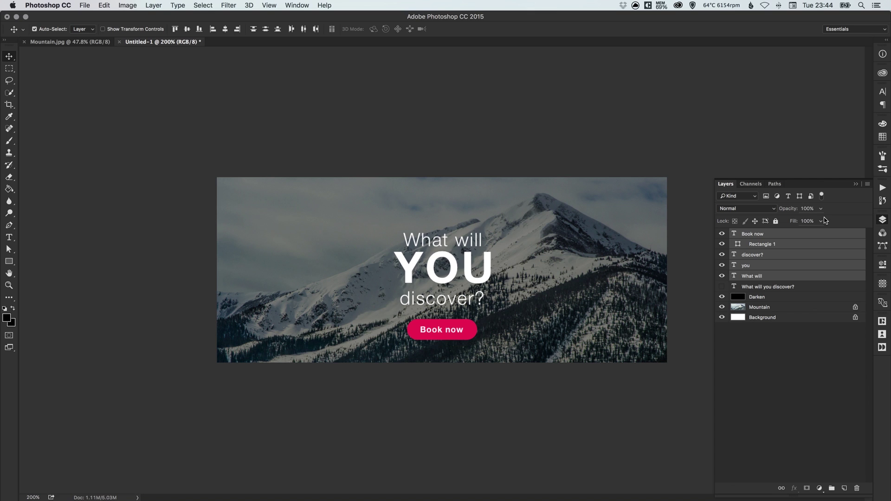
{"action": "key", "text": "Up"}
{"action": "key", "text": "Up"}
{"action": "key", "text": "Up"}
{"action": "key", "text": "Up"}
{"action": "key", "text": "Up"}
{"action": "key", "text": "Up"}
{"action": "key", "text": "Up"}
{"action": "key", "text": "Up"}
{"action": "key", "text": "Up"}
{"action": "key", "text": "Up"}
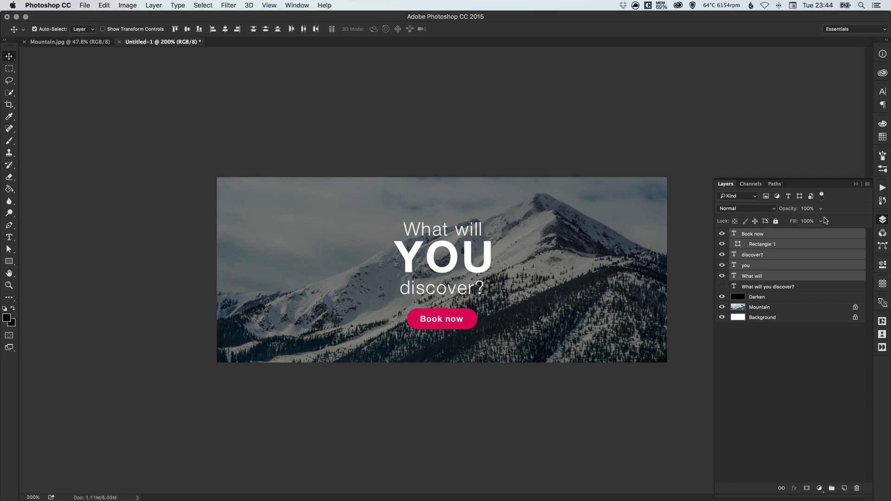
{"action": "key", "text": "Up"}
{"action": "key", "text": "Up"}
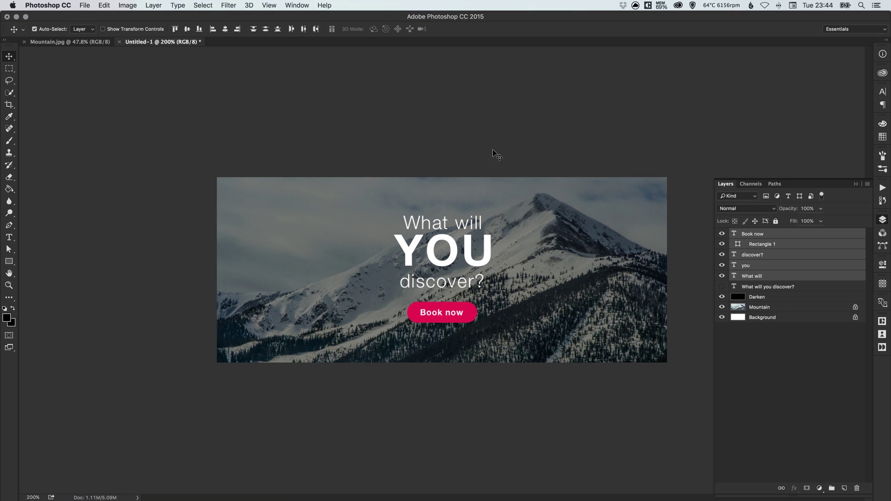
{"action": "left_click", "coordinate": [461, 147]}
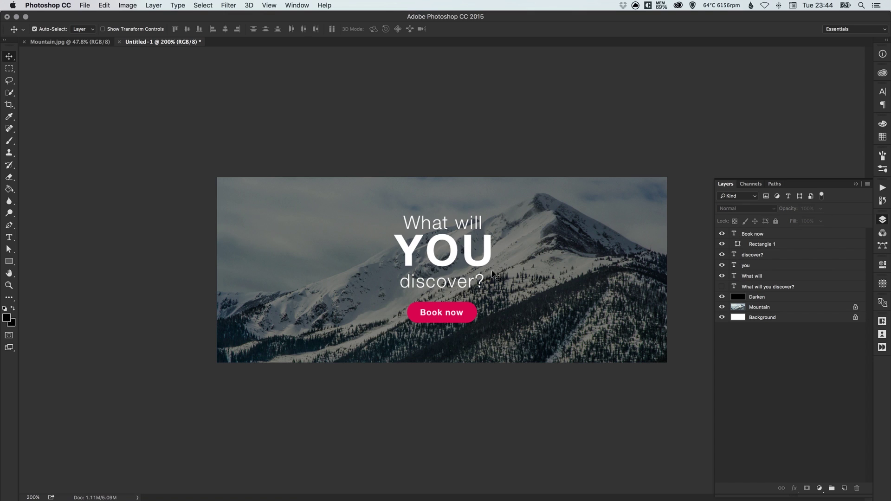
Step: Set the "Book now" button text to All Caps
{"action": "key", "text": "t"}
{"action": "left_click", "coordinate": [450, 310]}
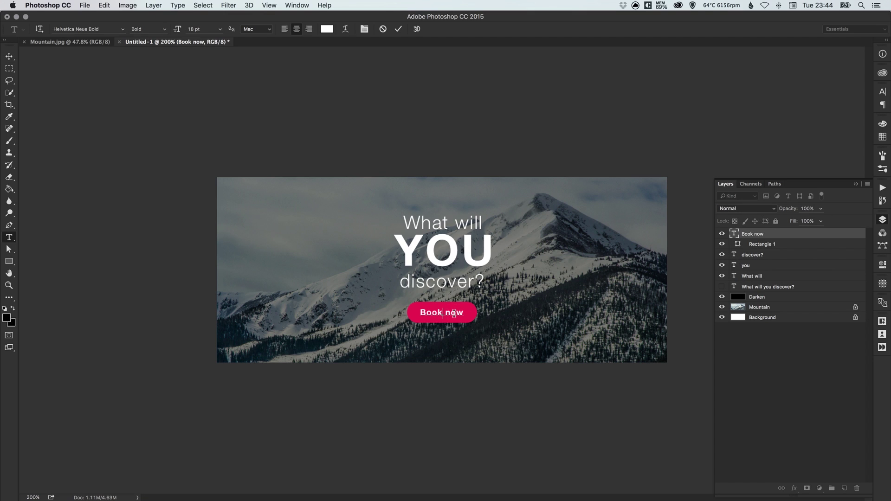
{"action": "key", "text": "super+a"}
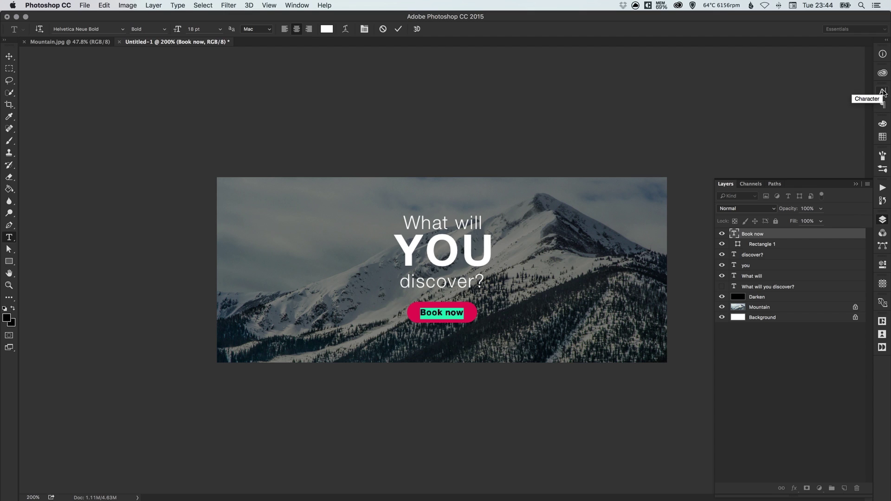
{"action": "left_click", "coordinate": [883, 91]}
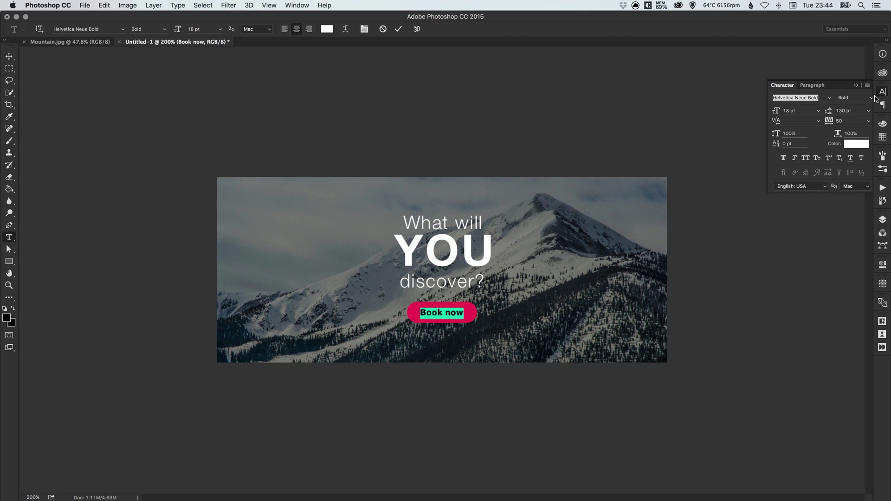
{"action": "left_click", "coordinate": [806, 158]}
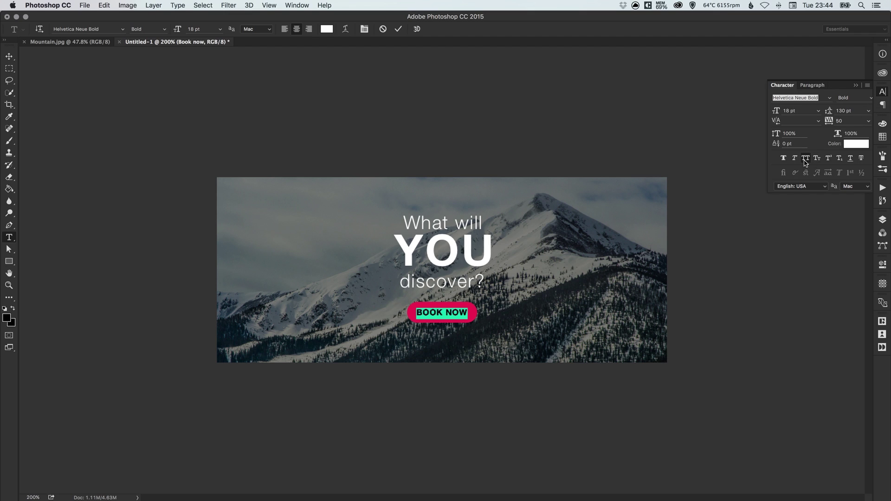
{"action": "left_click", "coordinate": [12, 60]}
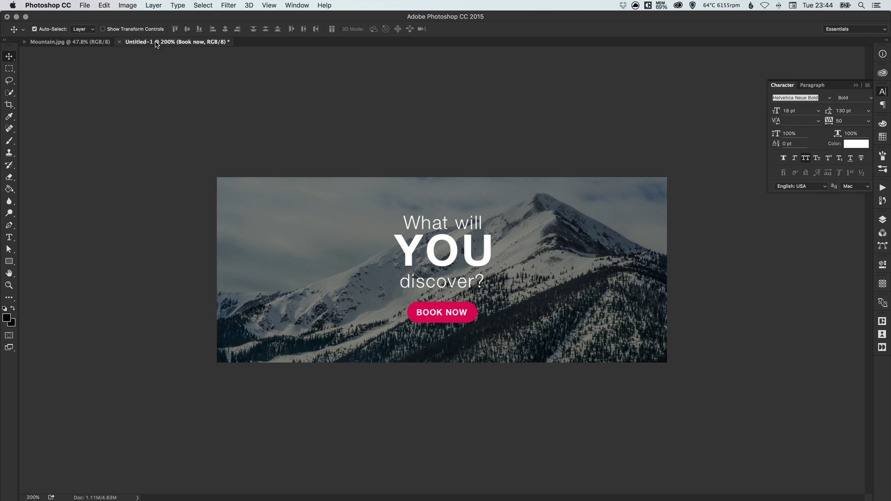
Step: Scale the "BOOK NOW" text down with Free Transform to 14.64 pt and nudge it slightly right inside the button
{"action": "left_click", "coordinate": [104, 5]}
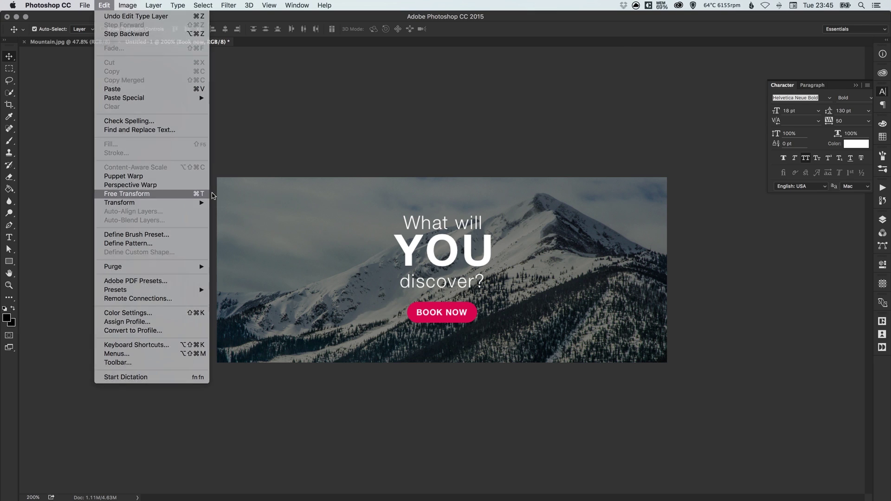
{"action": "left_click", "coordinate": [208, 193]}
{"action": "left_click_drag", "start_coordinate": [469, 306], "coordinate": [464, 308]}
{"action": "key", "text": "Return"}
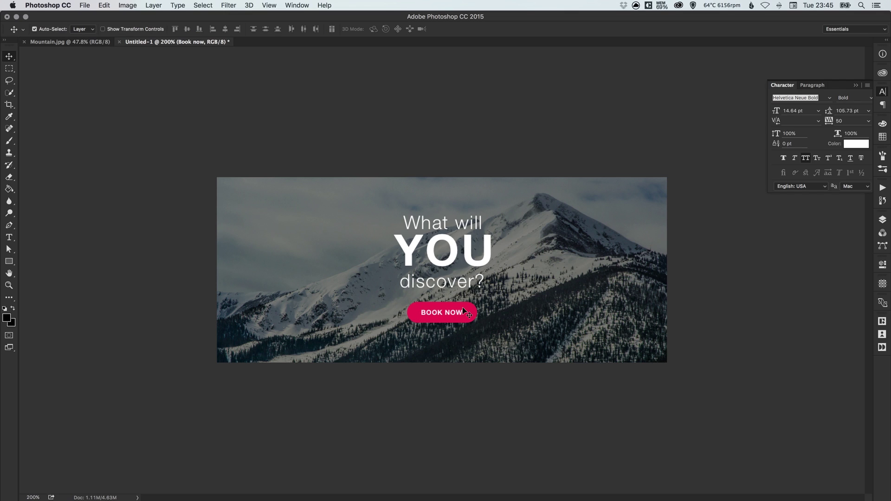
{"action": "key", "text": "Right"}
{"action": "left_click", "coordinate": [883, 92]}
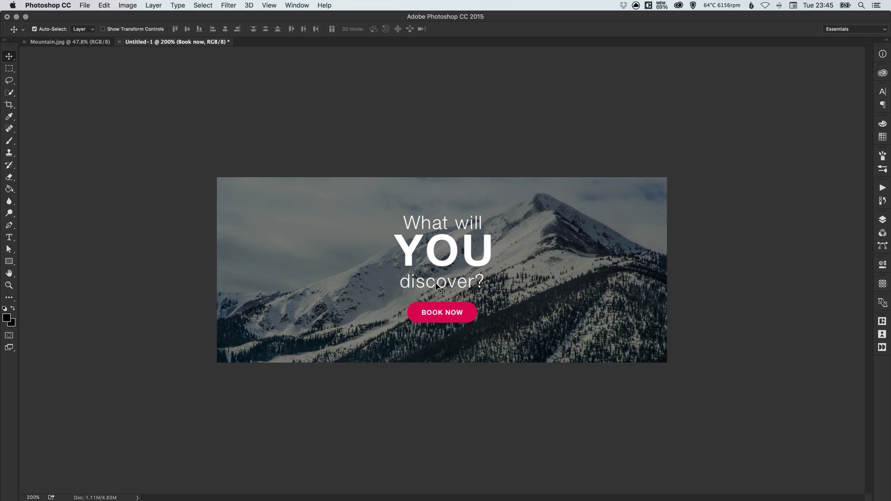
Step: Move "discover?" slightly down and "What will" slightly up to widen the gaps around "YOU"
{"action": "left_click_drag", "start_coordinate": [440, 286], "coordinate": [439, 290]}
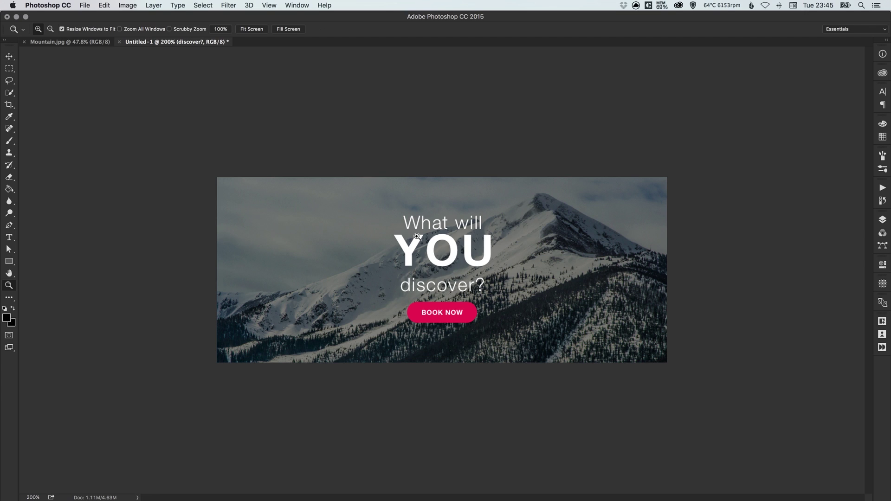
{"action": "left_click_drag", "start_coordinate": [447, 224], "coordinate": [447, 221]}
{"action": "key", "text": "z"}
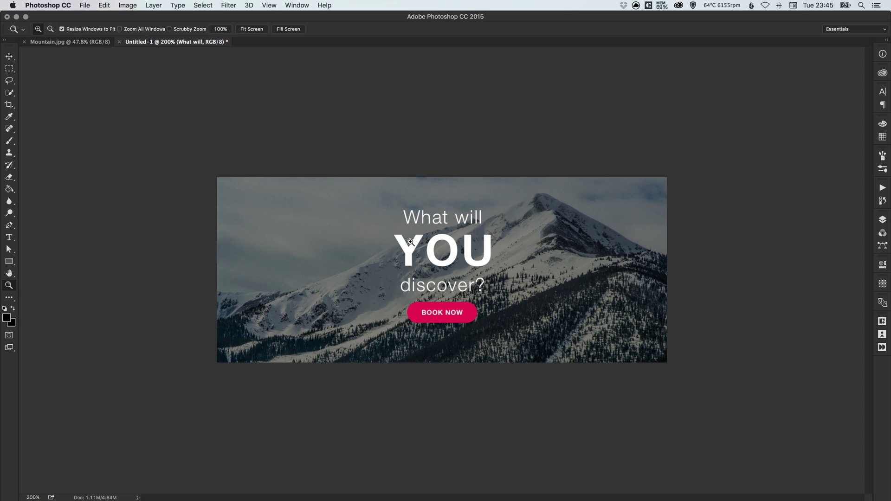
{"action": "left_click", "coordinate": [445, 264]}
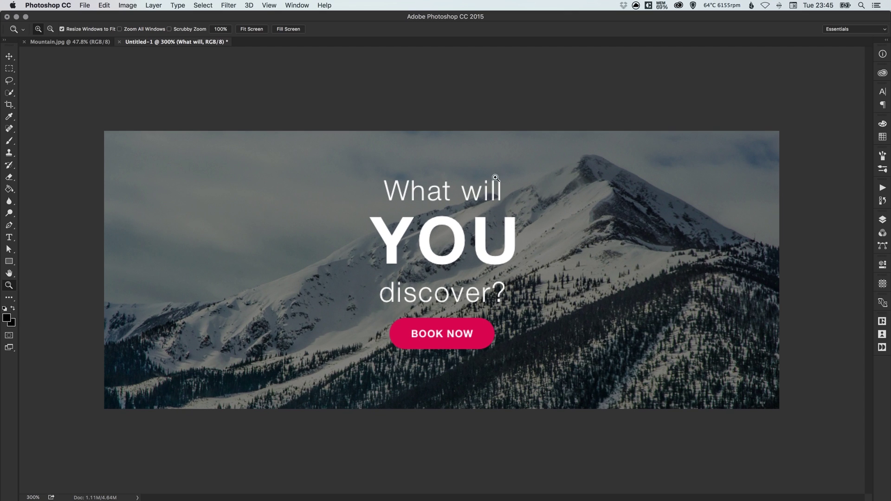
{"action": "left_click", "coordinate": [497, 90]}
{"action": "key", "text": "v"}
{"action": "scroll", "coordinate": [398, 252], "scroll_direction": "down", "scroll_amount": 3}
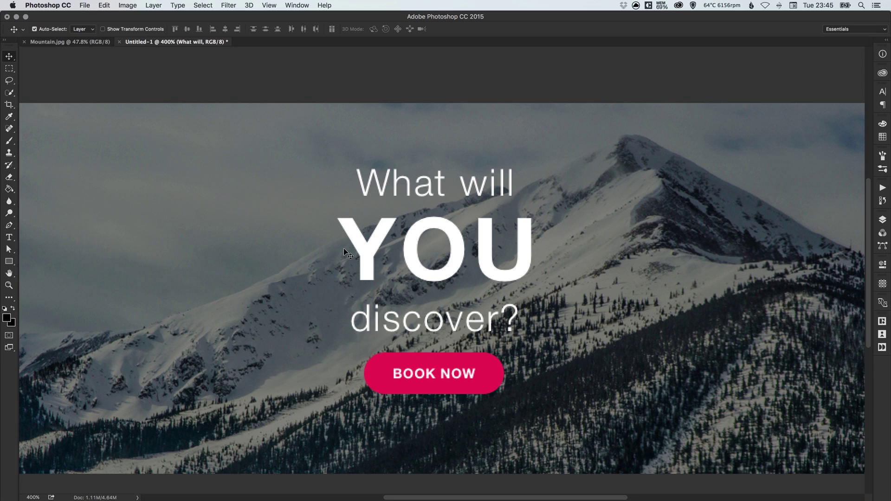
Step: Try replacing the "Y" of the large headline word with a "U"
{"action": "key", "text": "t"}
{"action": "left_click_drag", "start_coordinate": [371, 257], "coordinate": [336, 257]}
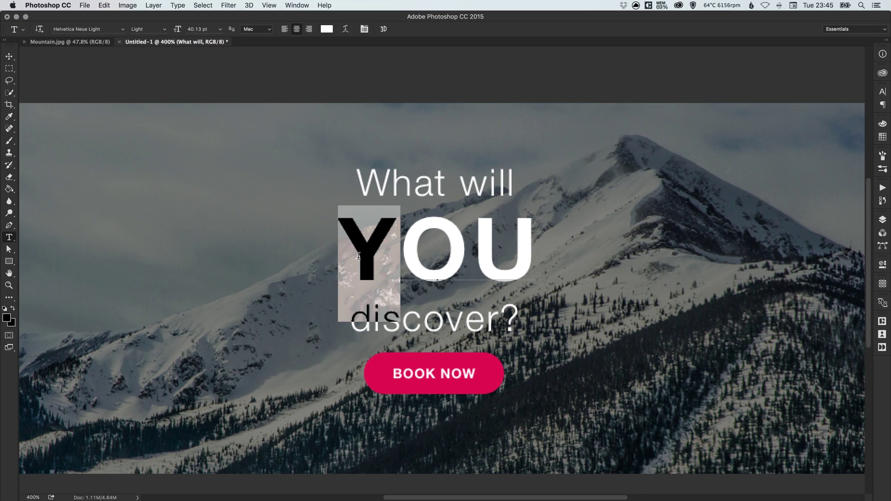
{"action": "type", "text": "U"}
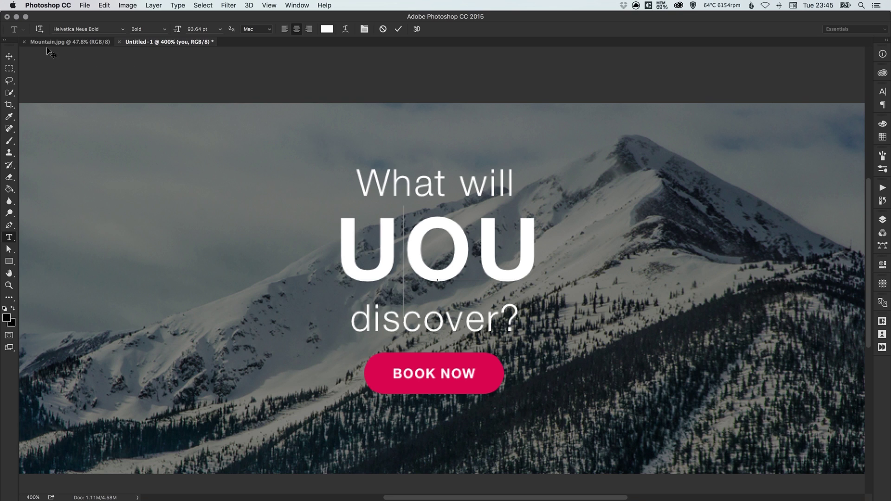
{"action": "left_click", "coordinate": [10, 56]}
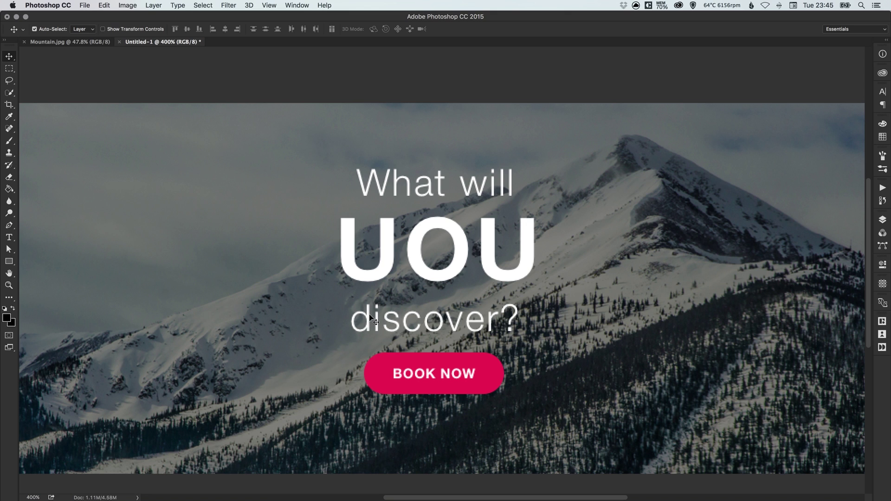
{"action": "key", "text": "super+minus"}
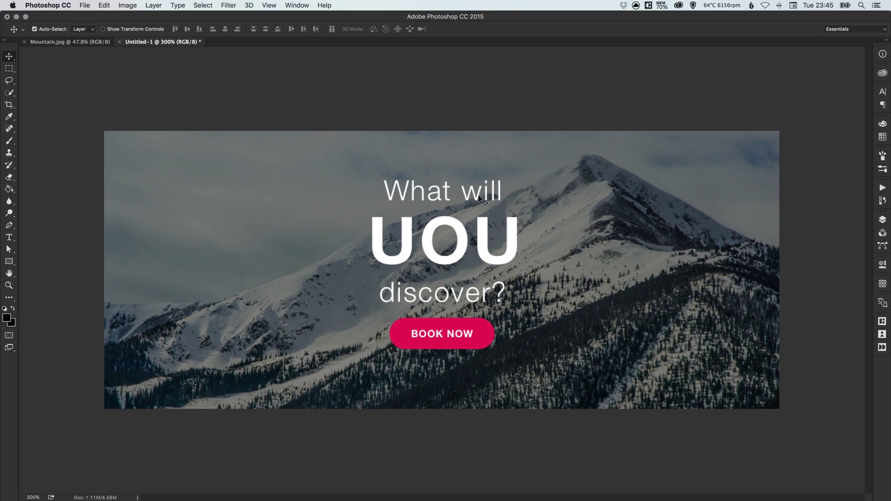
Step: Restore the large headline word to "YOU" and deselect all layers
{"action": "double_click", "coordinate": [435, 300]}
{"action": "left_click", "coordinate": [9, 57]}
{"action": "left_click", "coordinate": [500, 108]}
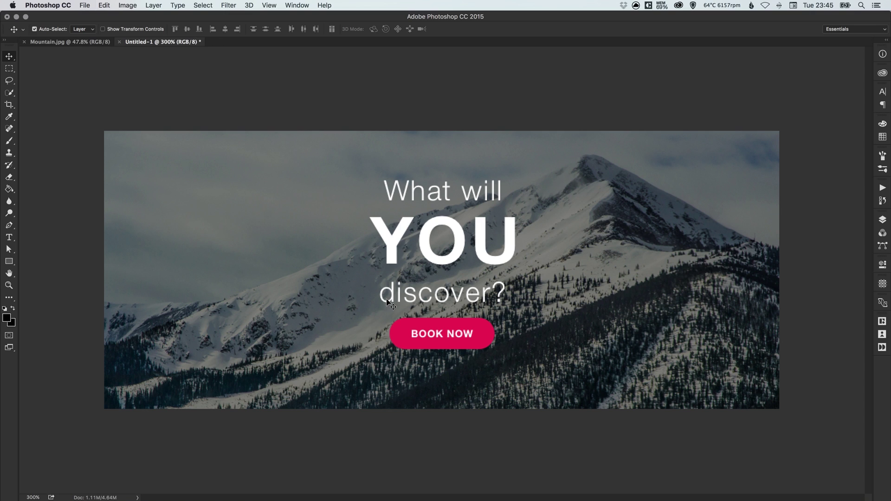
Step: Draw a thin white rectangle 211 px wide and 3 px high as a line between "What will" and "YOU"
{"action": "key", "text": "super+minus"}
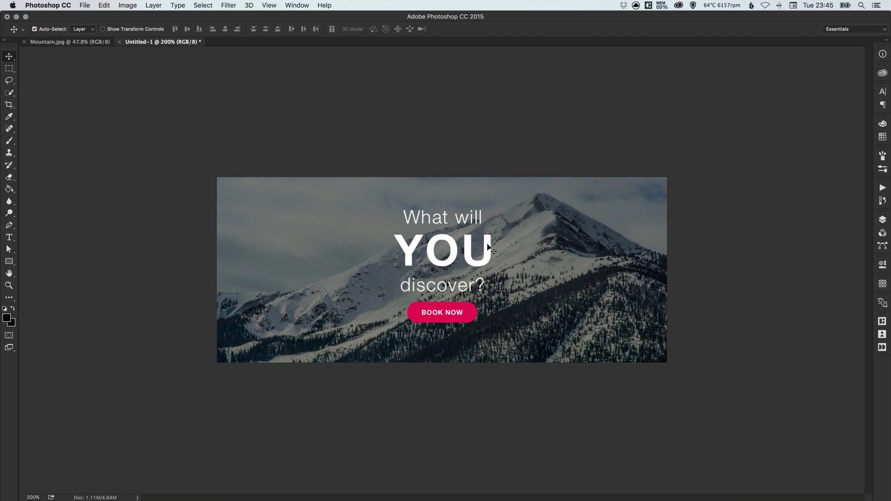
{"action": "key", "text": "super+plus"}
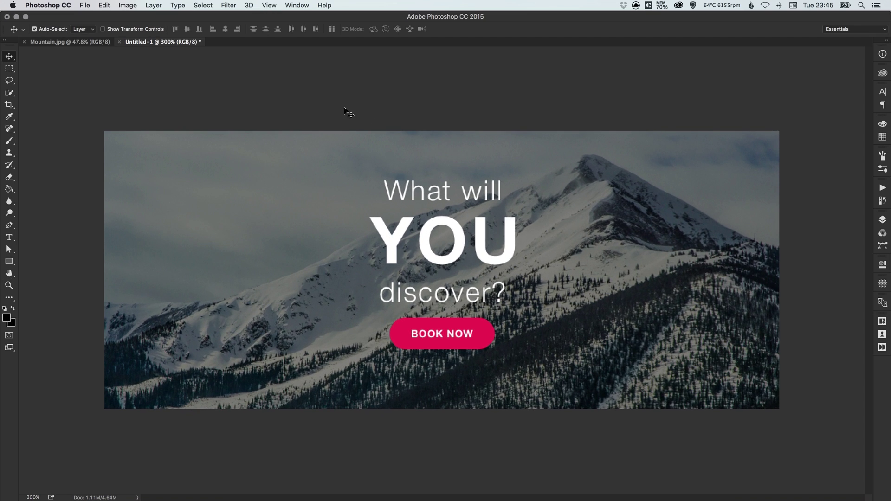
{"action": "key", "text": "d"}
{"action": "key", "text": "x"}
{"action": "left_click", "coordinate": [9, 263]}
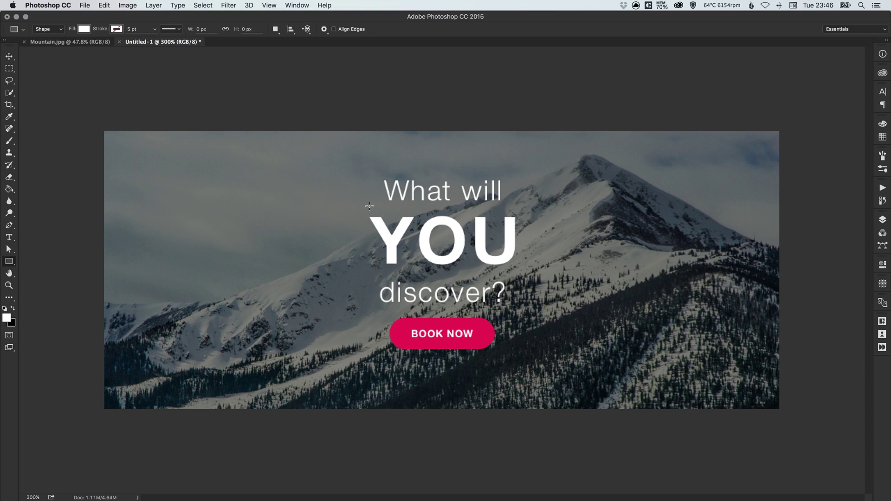
{"action": "left_click_drag", "start_coordinate": [369, 205], "coordinate": [515, 205]}
Step: Set the white line's height to 2 px
{"action": "key", "text": "z"}
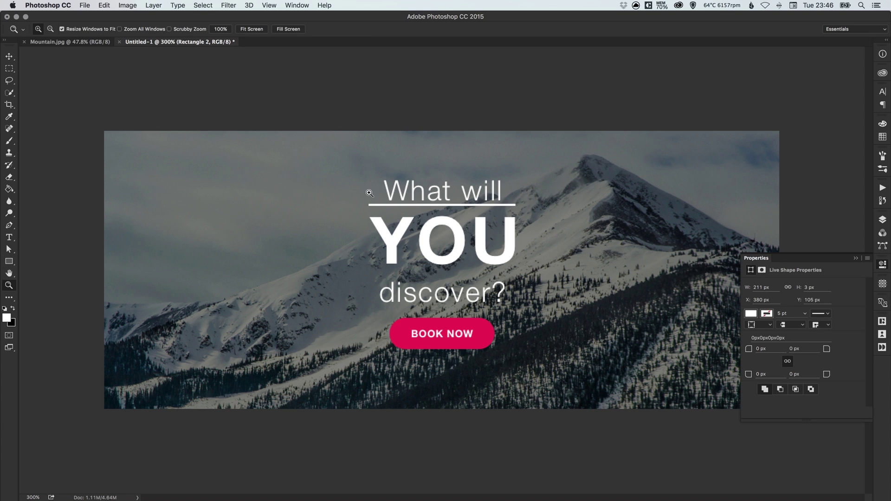
{"action": "left_click_drag", "start_coordinate": [313, 171], "coordinate": [595, 246]}
{"action": "key", "text": "v"}
{"action": "left_click", "coordinate": [810, 288]}
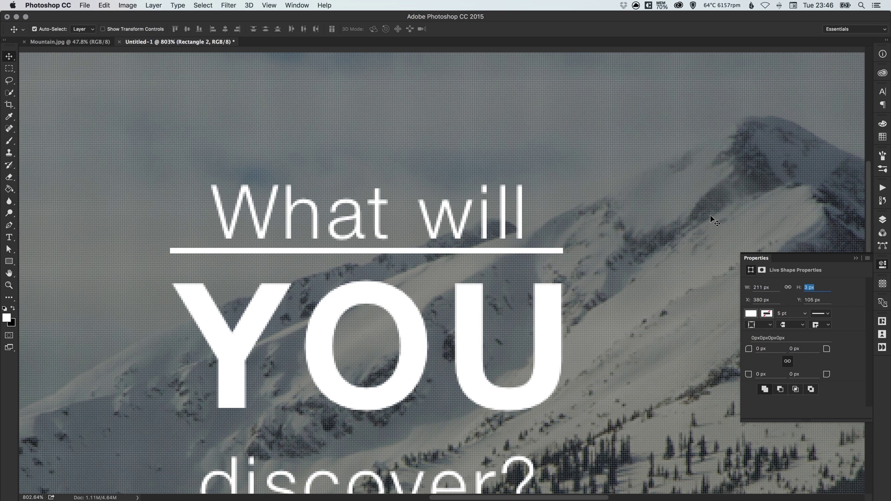
{"action": "type", "text": "2"}
{"action": "key", "text": "Return"}
Step: Move the white line down into the gap above "YOU", to Y 113 px
{"action": "left_click_drag", "start_coordinate": [367, 250], "coordinate": [365, 280]}
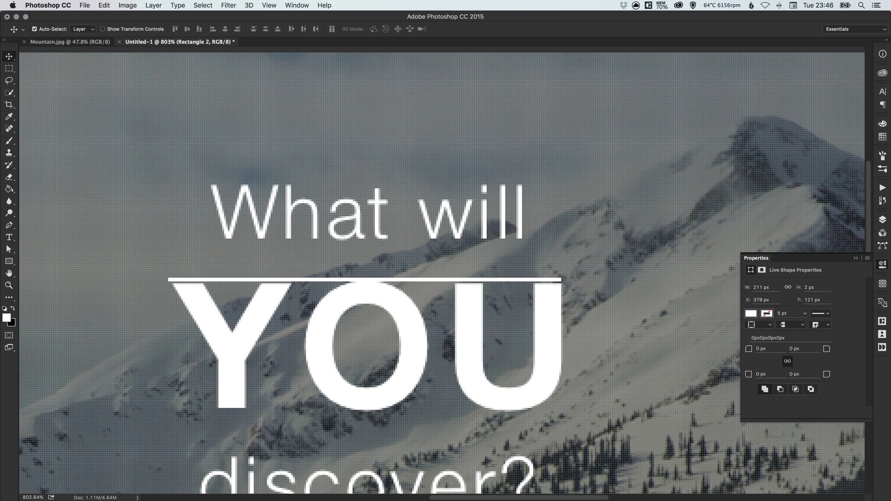
{"action": "key", "text": "Up"}
{"action": "key", "text": "Up"}
{"action": "key", "text": "Up"}
{"action": "key", "text": "Up"}
{"action": "key", "text": "Up"}
{"action": "key", "text": "Up"}
{"action": "key", "text": "Up"}
{"action": "key", "text": "Up"}
{"action": "key", "text": "Up"}
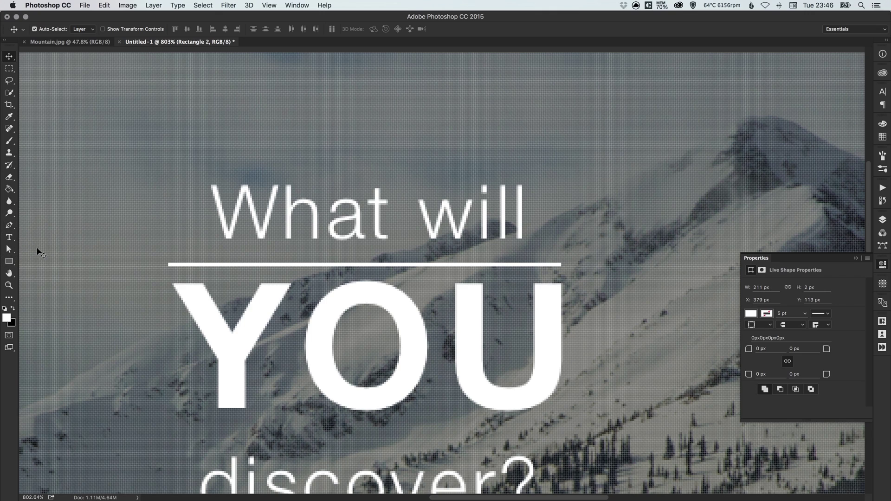
Step: Shorten the line to 209 px with the Direct Selection tool by shifting its left end inward to the edge of the "Y"
{"action": "left_click", "coordinate": [10, 250]}
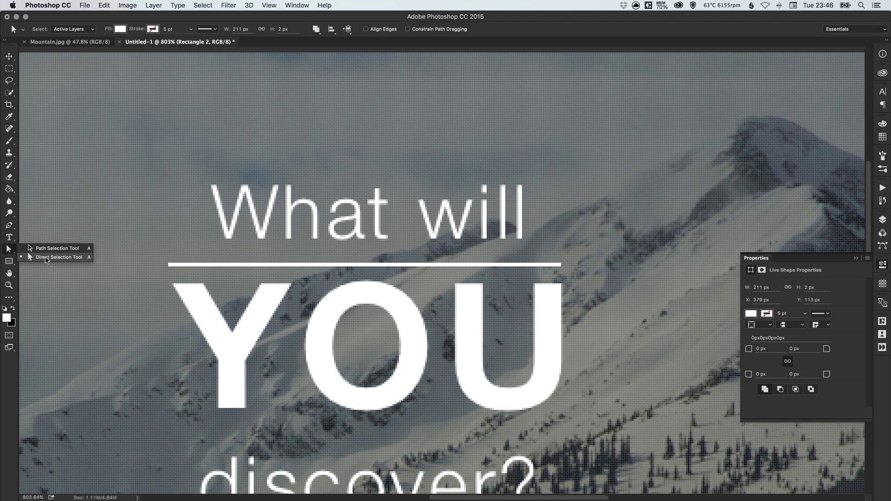
{"action": "left_click", "coordinate": [47, 258]}
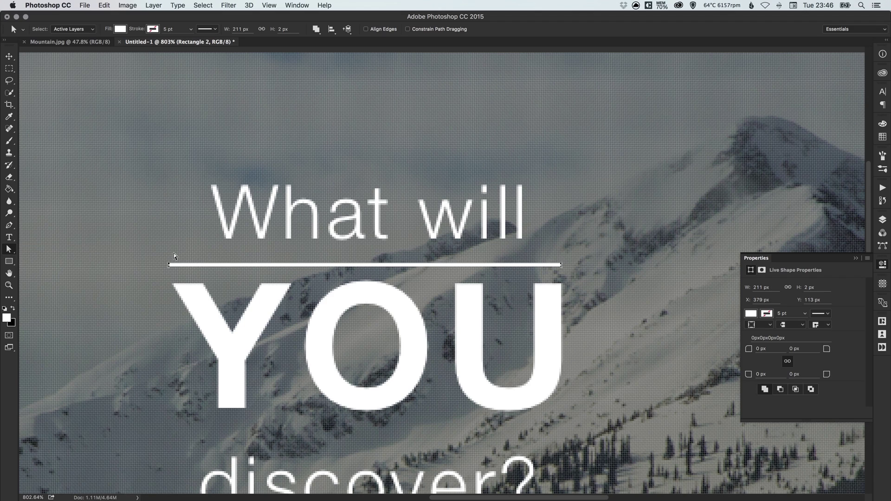
{"action": "left_click_drag", "start_coordinate": [189, 262], "coordinate": [195, 308]}
{"action": "key", "text": "Right"}
{"action": "key", "text": "v"}
{"action": "key", "text": "super+minus"}
{"action": "key", "text": "super+minus"}
{"action": "key", "text": "super+minus"}
{"action": "key", "text": "super+minus"}
{"action": "key", "text": "super+minus"}
{"action": "key", "text": "super+minus"}
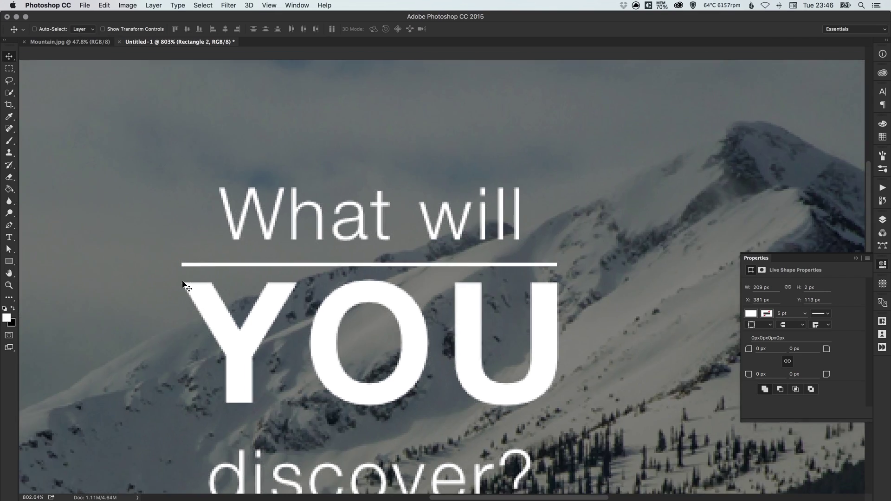
{"action": "key", "text": "super+plus"}
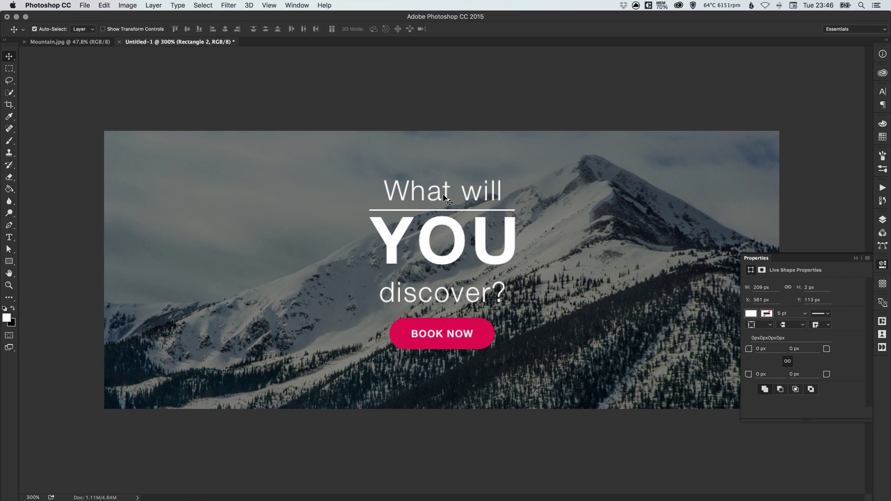
Step: Nudge the white line up to Y 107 px, closer beneath "What will"
{"action": "key", "text": "Up"}
{"action": "key", "text": "Up"}
{"action": "key", "text": "Up"}
{"action": "key", "text": "Up"}
{"action": "key", "text": "Up"}
{"action": "key", "text": "Up"}
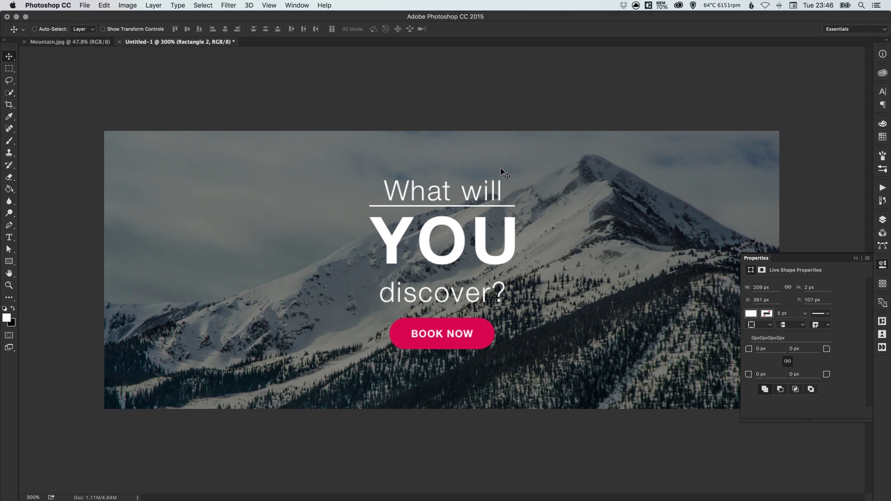
{"action": "key", "text": "super+j"}
{"action": "left_click", "coordinate": [882, 219]}
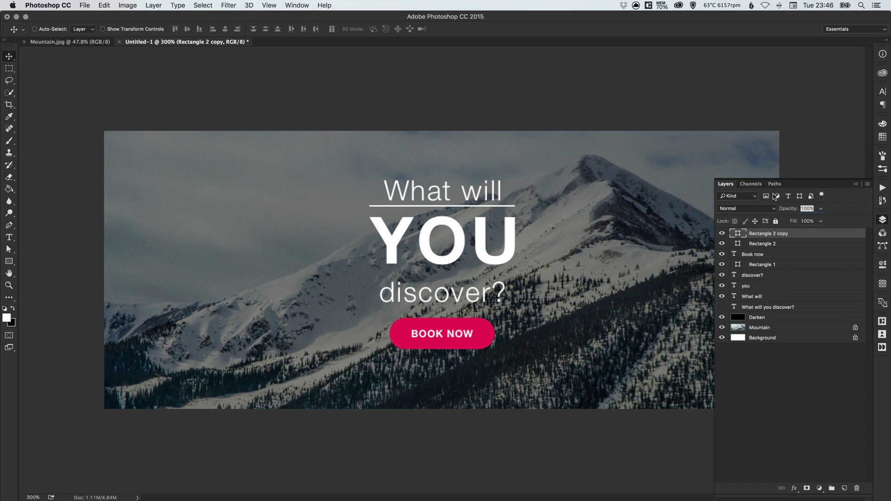
{"action": "key", "text": "super+t"}
{"action": "key", "text": "Return"}
{"action": "key", "text": "BackSpace"}
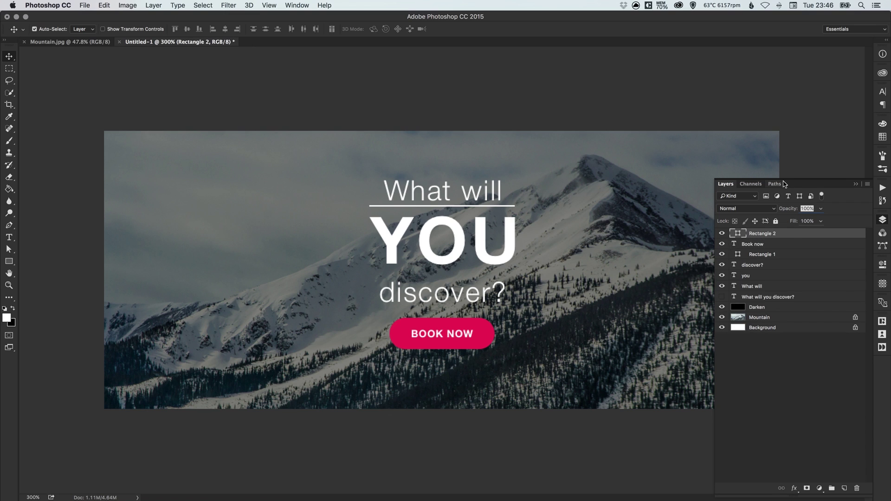
Step: Duplicate the white line and move the copy down into the gap between "YOU" and "discover?"
{"action": "key", "text": "super+j"}
{"action": "key", "text": "shift+Down"}
{"action": "key", "text": "shift+Down"}
{"action": "key", "text": "shift+Down"}
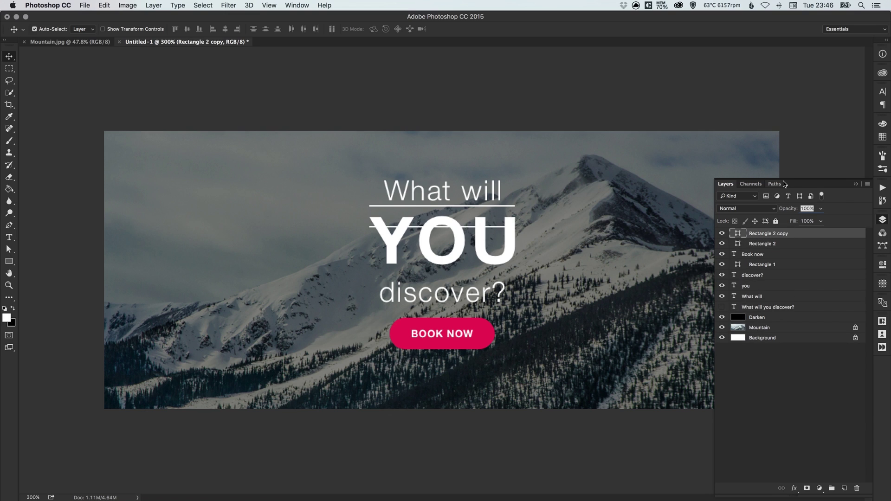
{"action": "key", "text": "shift+Down"}
{"action": "key", "text": "Down"}
{"action": "key", "text": "Down"}
{"action": "key", "text": "Down"}
{"action": "key", "text": "Down"}
{"action": "key", "text": "Down"}
{"action": "key", "text": "Up"}
{"action": "key", "text": "Up"}
{"action": "key", "text": "Up"}
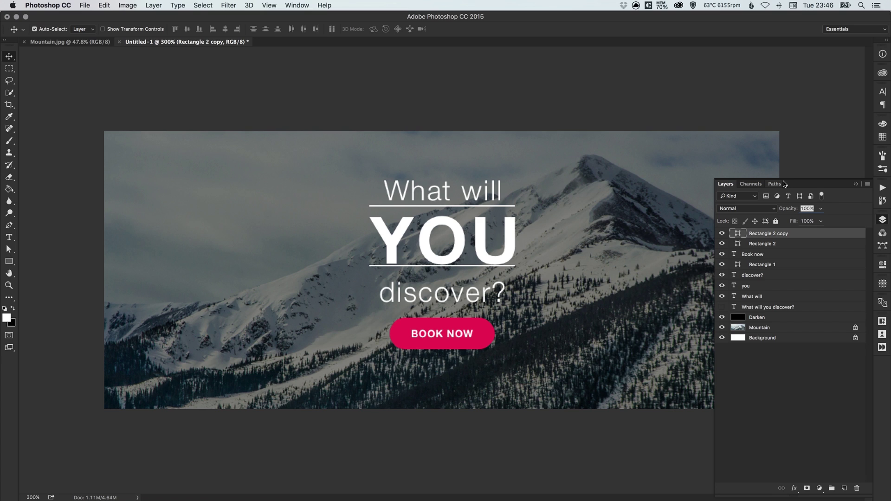
{"action": "key", "text": "Down"}
{"action": "key", "text": "Down"}
{"action": "key", "text": "Down"}
{"action": "key", "text": "Down"}
{"action": "key", "text": "Down"}
{"action": "key", "text": "Down"}
{"action": "key", "text": "Down"}
{"action": "key", "text": "Down"}
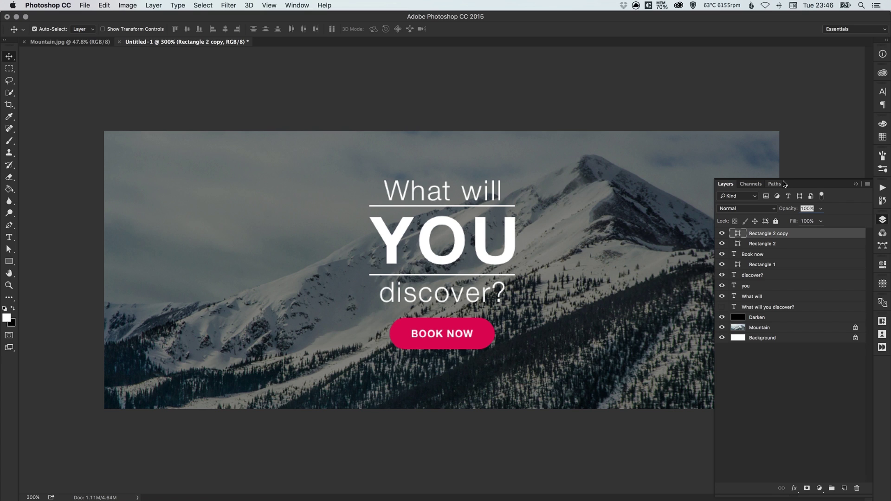
Step: Nudge the "What will" text up to leave more space above the upper white line
{"action": "left_click", "coordinate": [443, 193]}
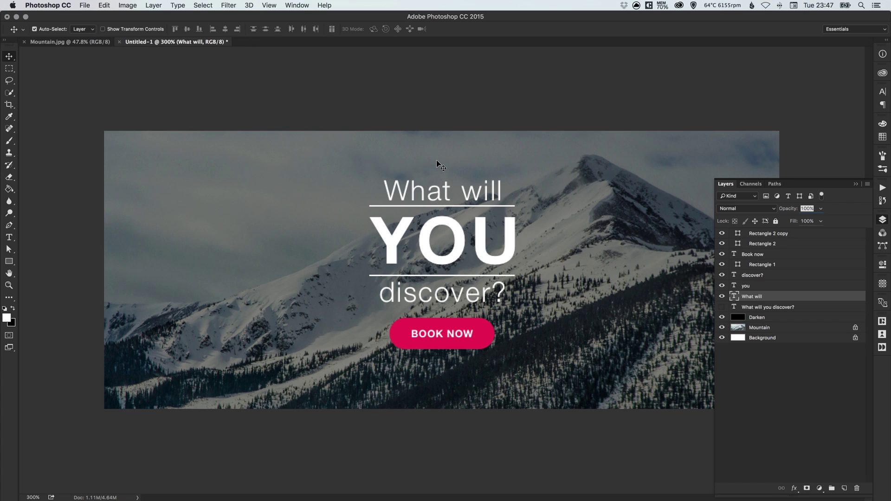
{"action": "key", "text": "Down"}
{"action": "key", "text": "Down"}
{"action": "key", "text": "Down"}
{"action": "key", "text": "Down"}
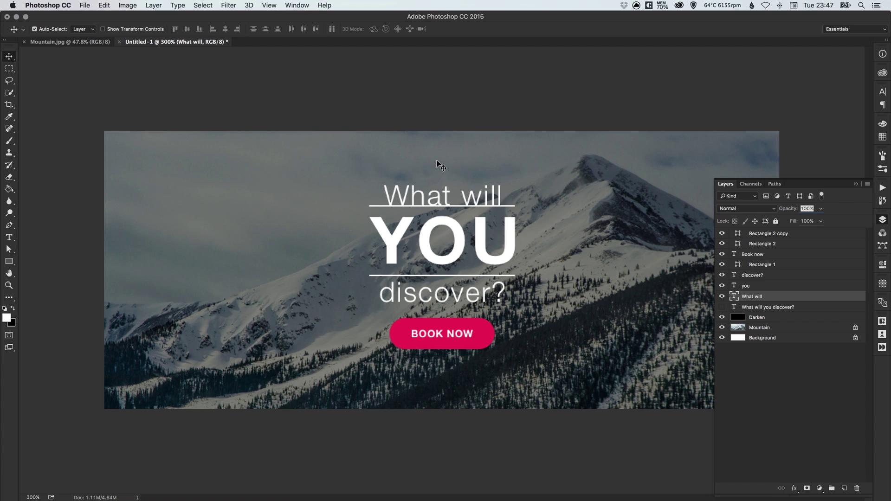
{"action": "key", "text": "Up"}
{"action": "key", "text": "Up"}
{"action": "key", "text": "Up"}
{"action": "key", "text": "Up"}
{"action": "key", "text": "Up"}
{"action": "key", "text": "Up"}
{"action": "key", "text": "Up"}
{"action": "key", "text": "Up"}
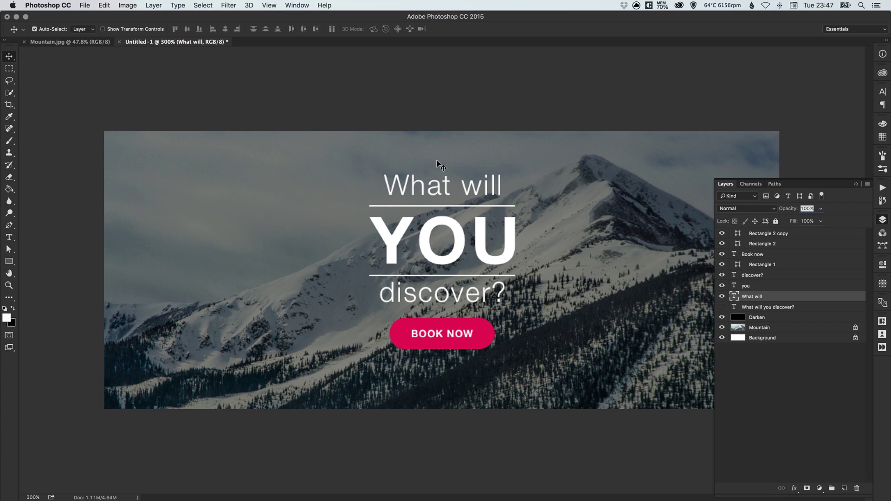
Step: Nudge the "discover?" text slightly down, away from the lower white line, and deselect it
{"action": "left_click", "coordinate": [464, 296]}
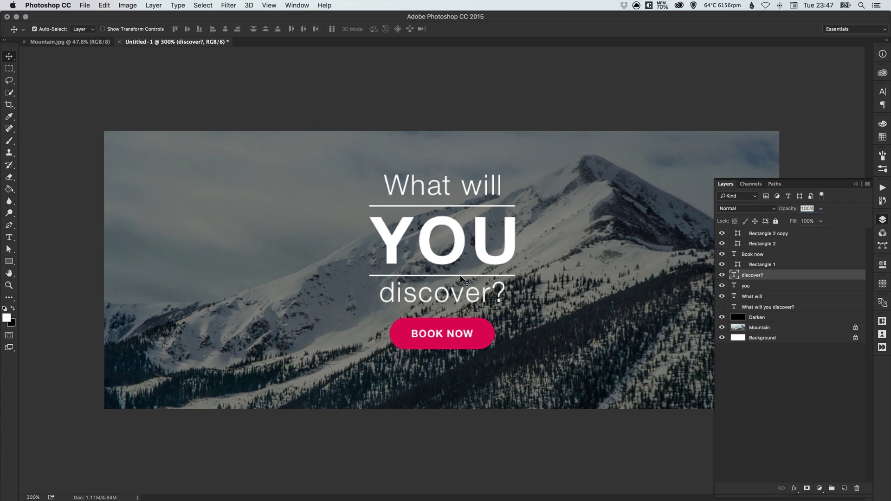
{"action": "key", "text": "Down"}
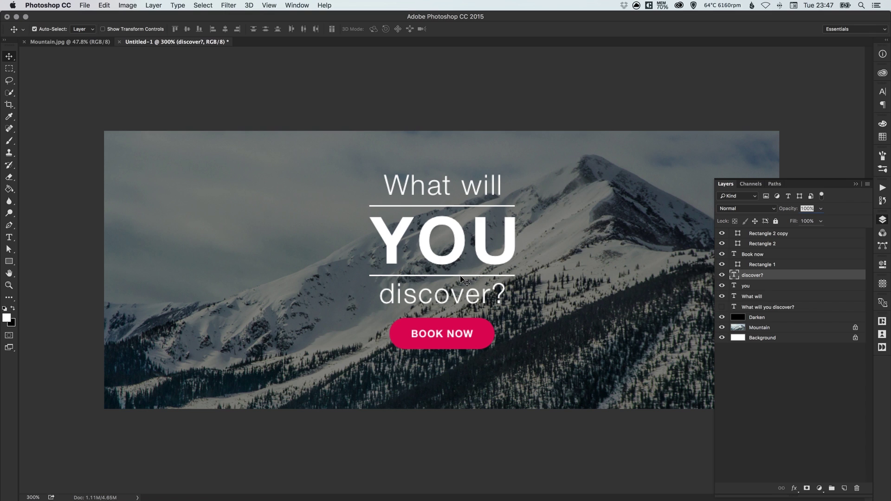
{"action": "key", "text": "Down"}
{"action": "key", "text": "Down"}
{"action": "key", "text": "Down"}
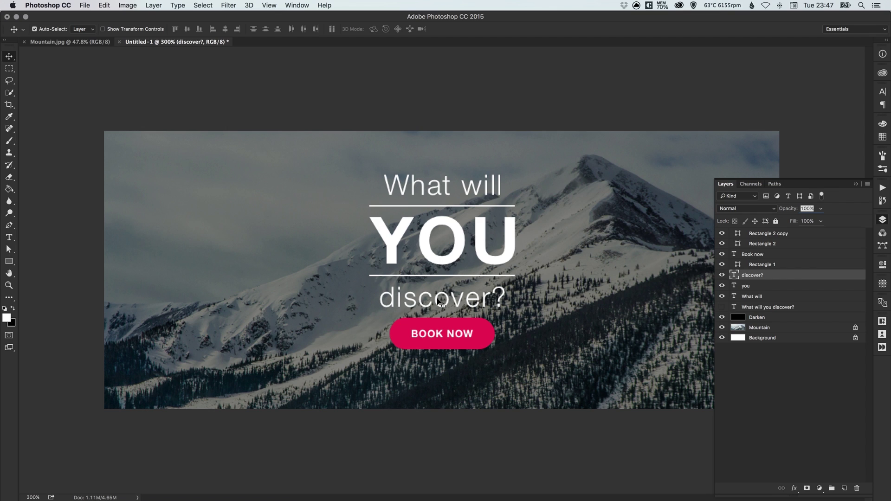
{"action": "left_click", "coordinate": [415, 117]}
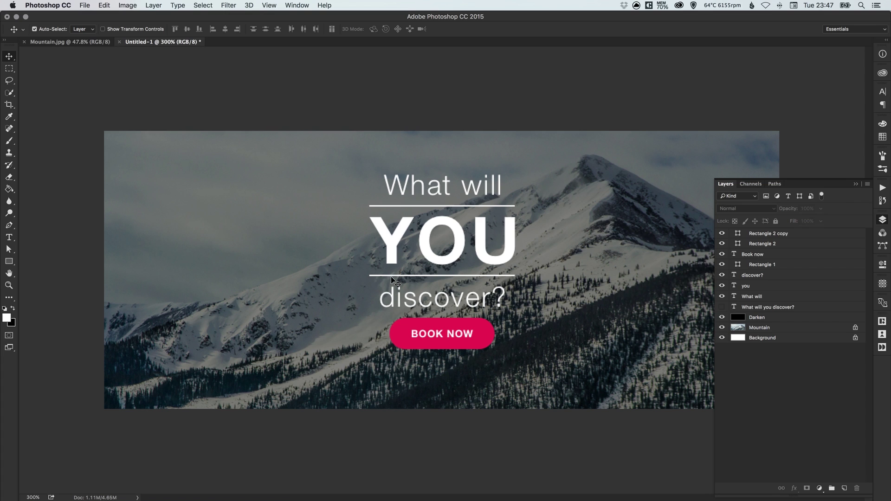
{"action": "left_click", "coordinate": [883, 221]}
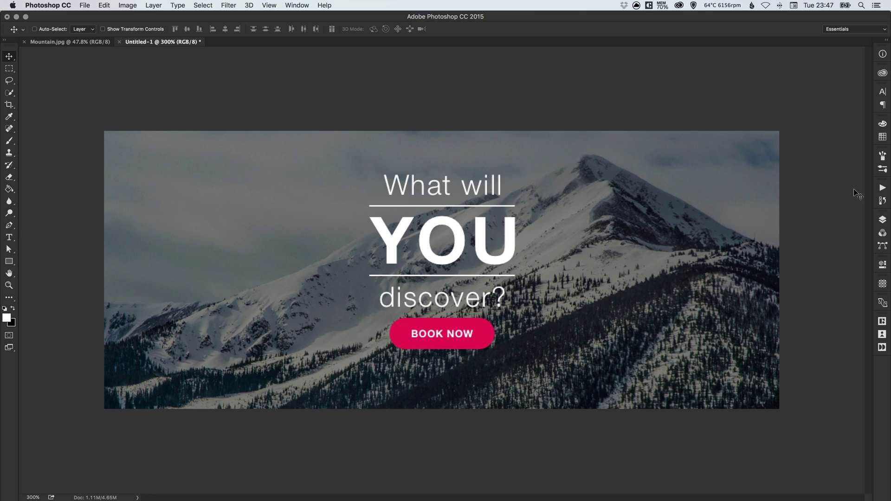
{"action": "key", "text": "super+minus"}
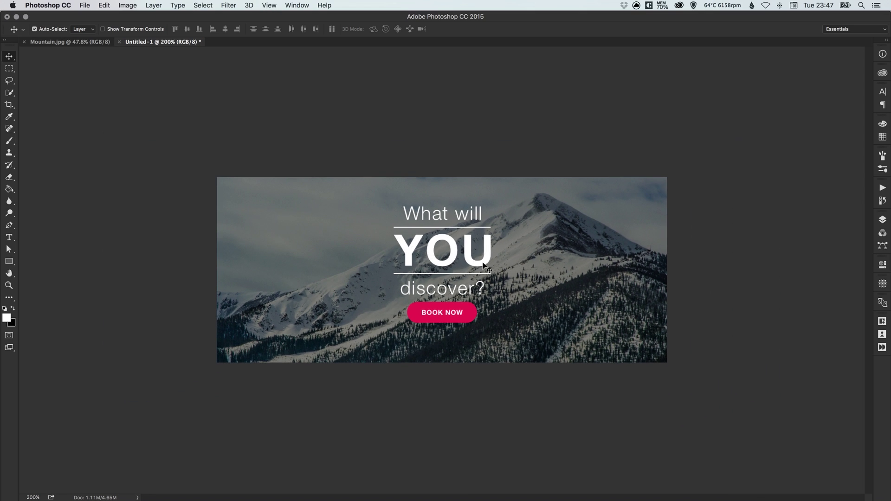
{"action": "key", "text": "z"}
{"action": "left_click", "coordinate": [438, 260]}
{"action": "key", "text": "v"}
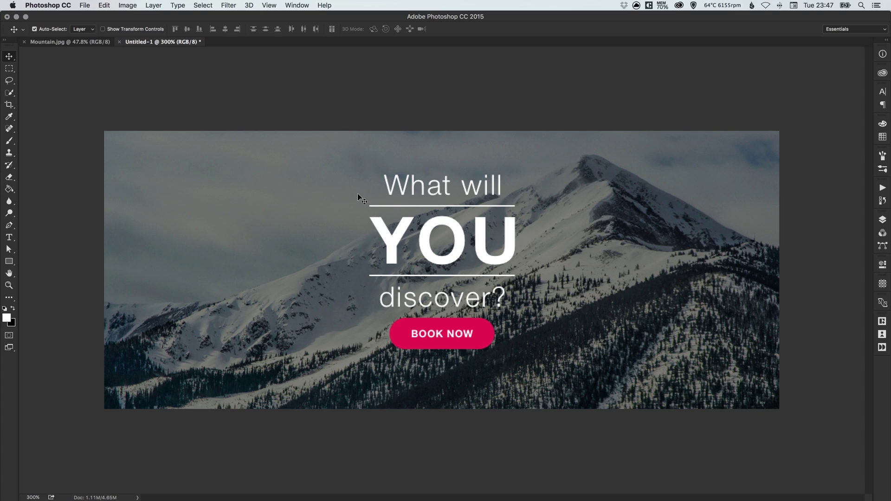
Step: Draw a white rectangle about 91 × 76 px on the photo beside the "Y" of "YOU"
{"action": "left_click", "coordinate": [9, 262]}
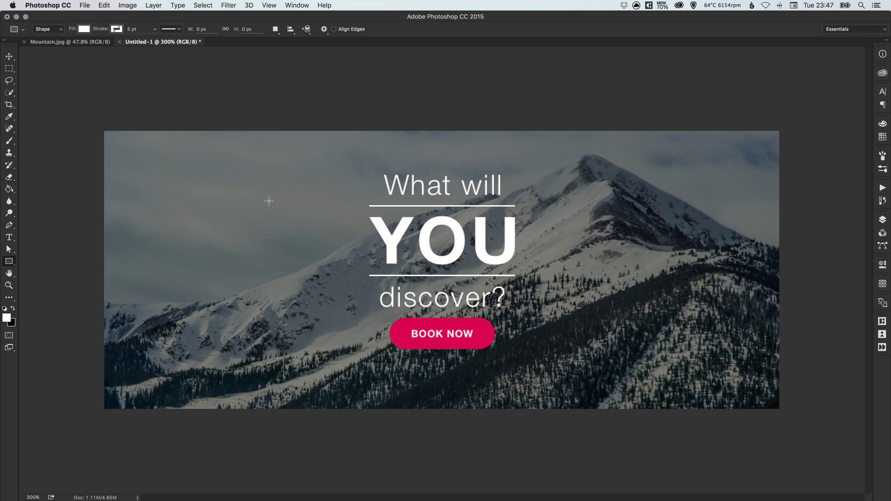
{"action": "left_click_drag", "start_coordinate": [262, 200], "coordinate": [311, 249]}
{"action": "key", "text": "v"}
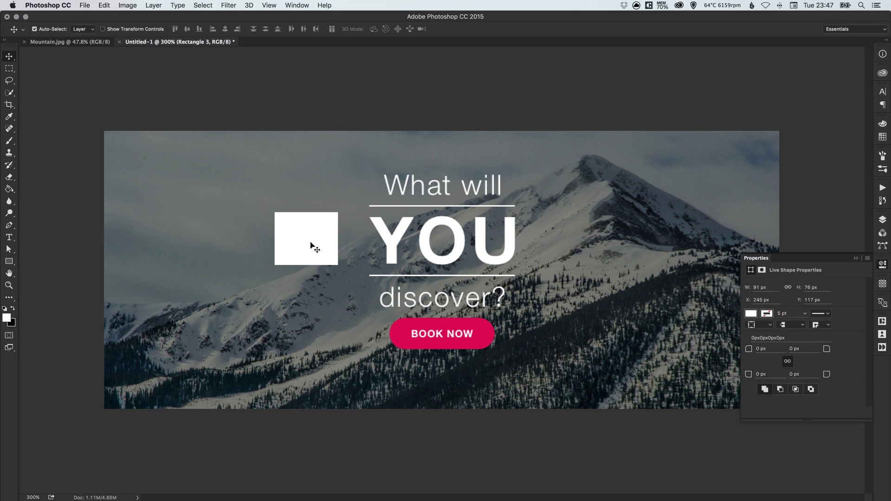
Step: Give the new rectangle 0% fill opacity and a 6 px white inside stroke, turning it into an outline frame
{"action": "left_click", "coordinate": [882, 220]}
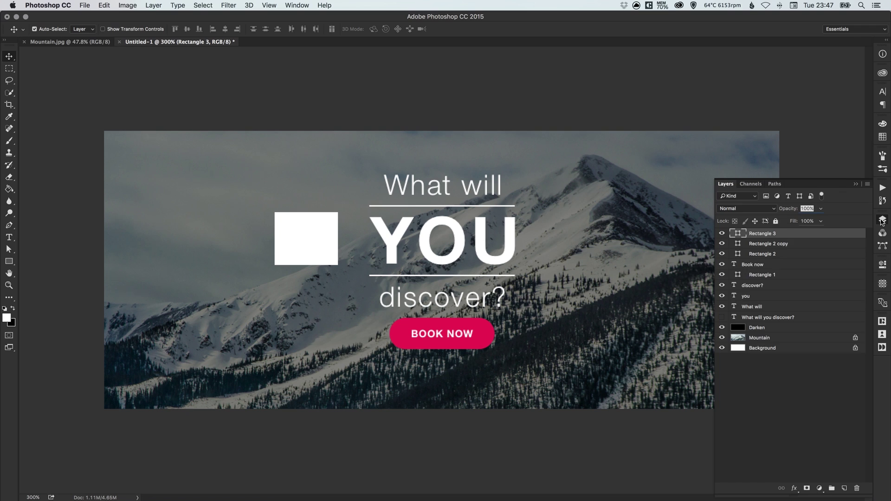
{"action": "right_click", "coordinate": [769, 234]}
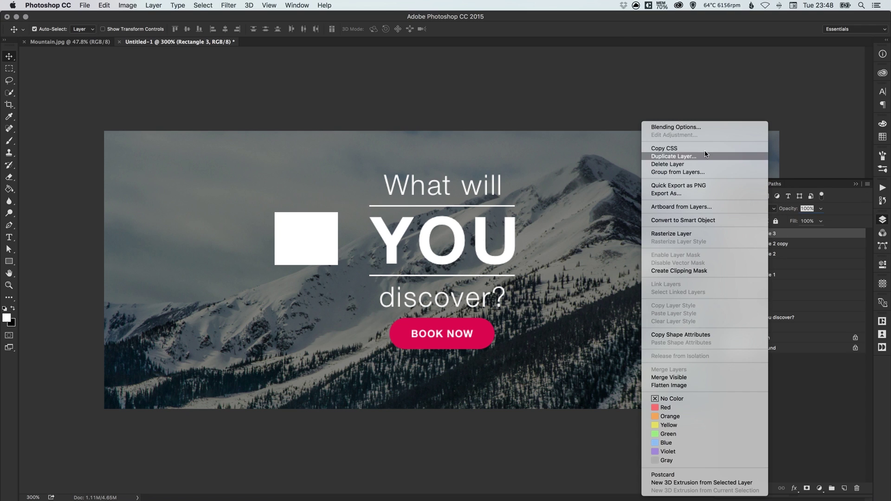
{"action": "left_click", "coordinate": [707, 113]}
{"action": "left_click_drag", "start_coordinate": [459, 133], "coordinate": [645, 97]}
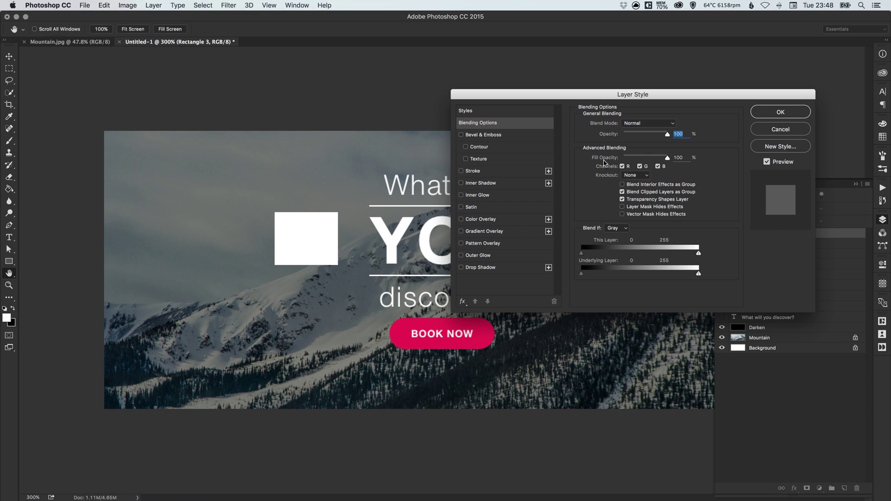
{"action": "left_click_drag", "start_coordinate": [667, 158], "coordinate": [612, 157]}
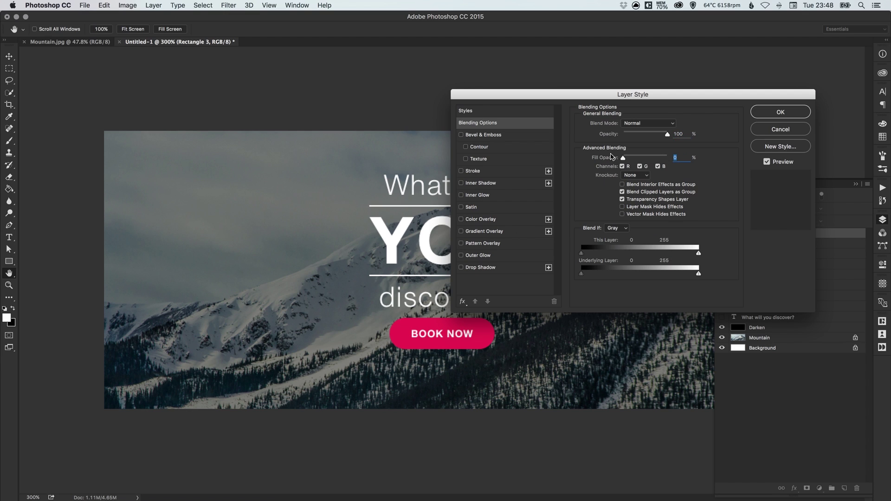
{"action": "left_click", "coordinate": [476, 173]}
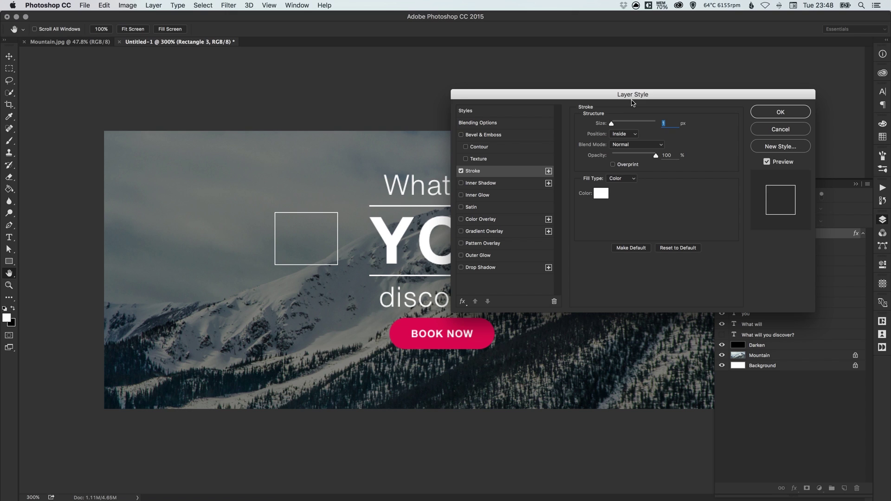
{"action": "type", "text": "8"}
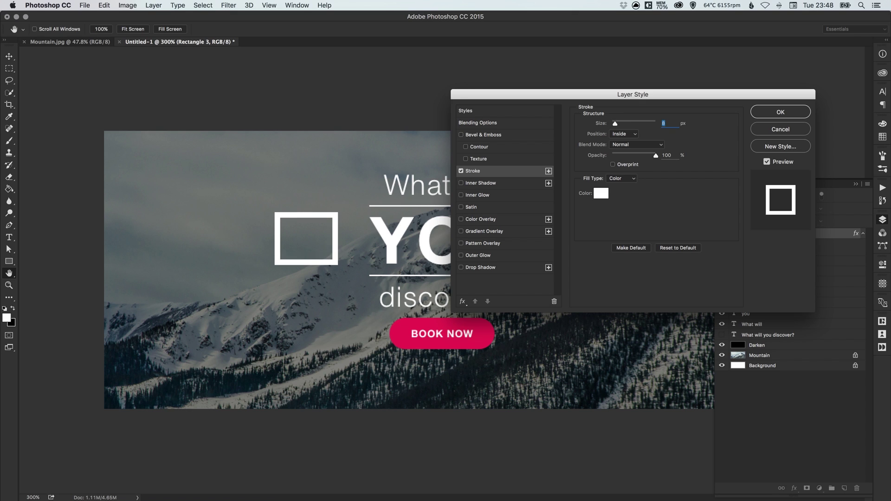
{"action": "type", "text": "6"}
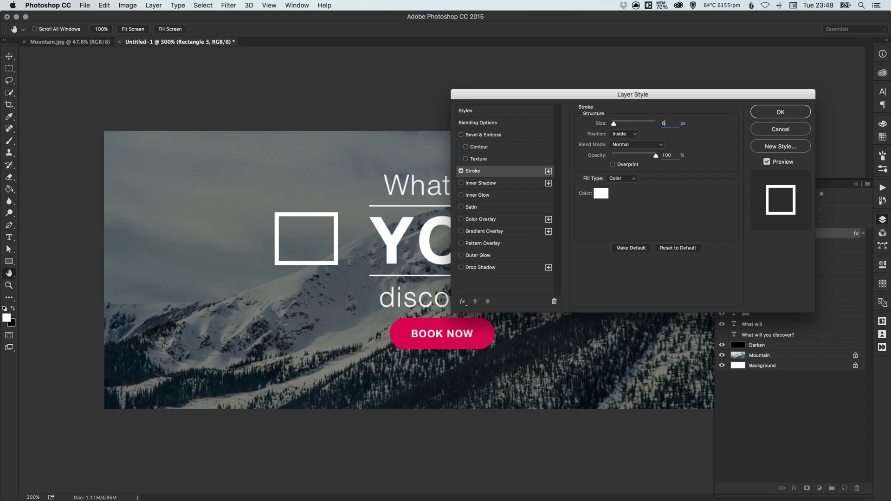
{"action": "left_click", "coordinate": [781, 113]}
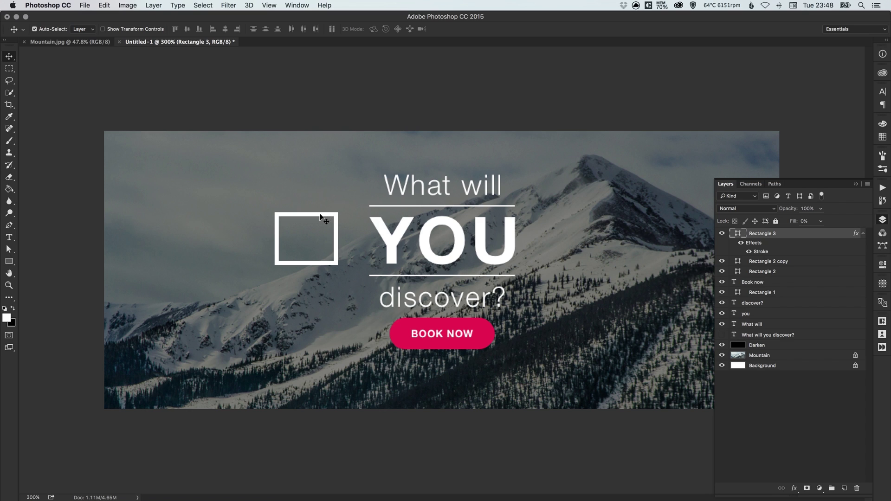
Step: Move the white frame onto "YOU" so its upper-left corner aligns with the start of the upper white line
{"action": "left_click_drag", "start_coordinate": [321, 216], "coordinate": [388, 199]}
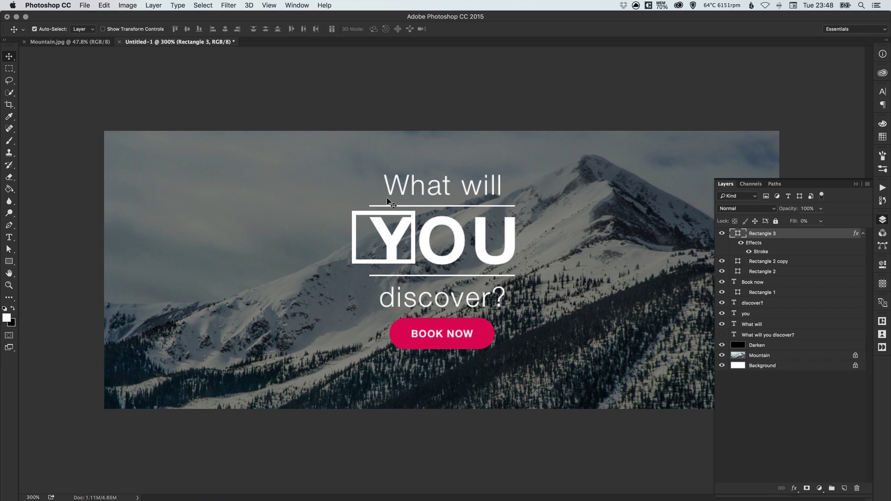
{"action": "key", "text": "Right"}
{"action": "key", "text": "Right"}
{"action": "key", "text": "Right"}
{"action": "key", "text": "Right"}
{"action": "key", "text": "Right"}
{"action": "key", "text": "Right"}
{"action": "key", "text": "Right"}
{"action": "key", "text": "Right"}
{"action": "key", "text": "Right"}
{"action": "key", "text": "Right"}
{"action": "key", "text": "Right"}
{"action": "key", "text": "Right"}
{"action": "key", "text": "Right"}
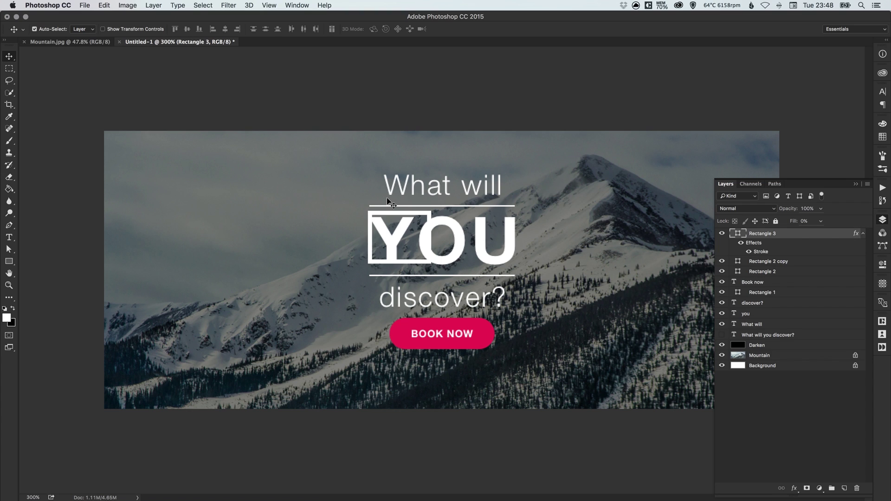
{"action": "key", "text": "Up"}
{"action": "key", "text": "Up"}
{"action": "key", "text": "Up"}
{"action": "key", "text": "Up"}
{"action": "key", "text": "Up"}
{"action": "key", "text": "Down"}
{"action": "key", "text": "Down"}
{"action": "key", "text": "Down"}
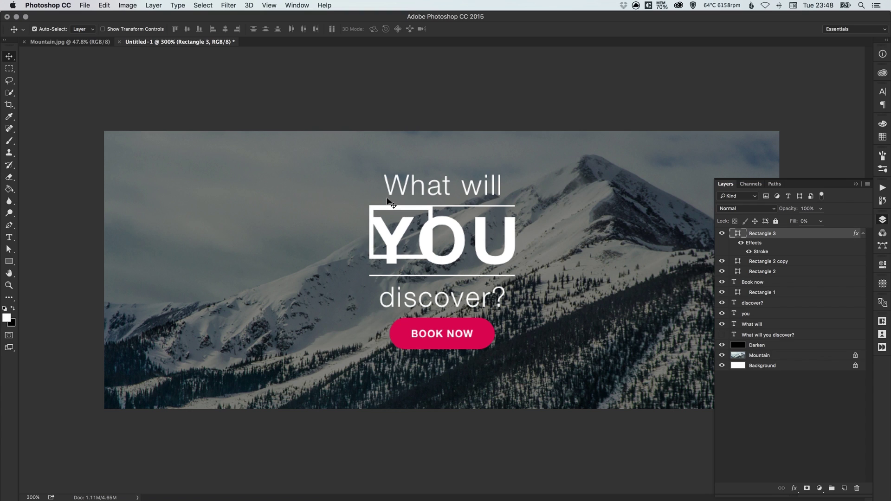
{"action": "key", "text": "Up"}
{"action": "key", "text": "Up"}
{"action": "key", "text": "Up"}
{"action": "key", "text": "Down"}
{"action": "key", "text": "Down"}
{"action": "key", "text": "Down"}
Step: Extend the frame's bottom edge down to the lower white line with the Direct Selection tool, making it 102 px high
{"action": "key", "text": "a"}
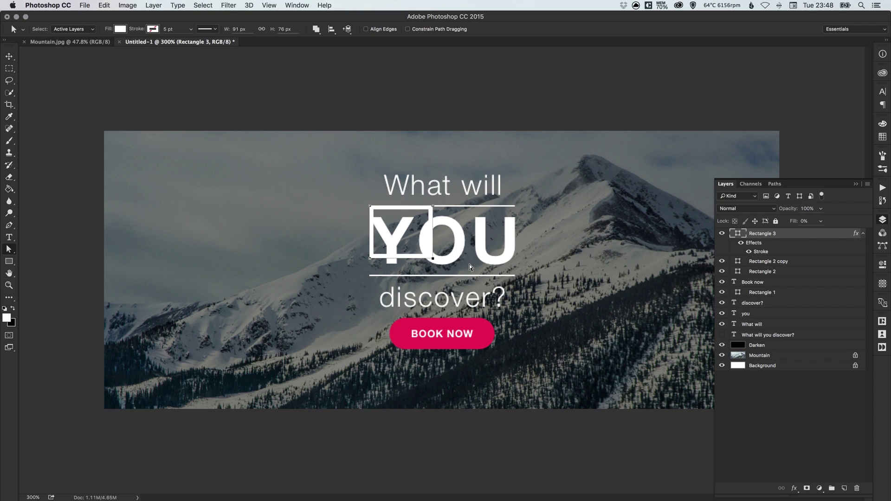
{"action": "key", "text": "shift+Down"}
{"action": "key", "text": "Down"}
{"action": "key", "text": "shift+Down"}
{"action": "key", "text": "Down"}
{"action": "key", "text": "Down"}
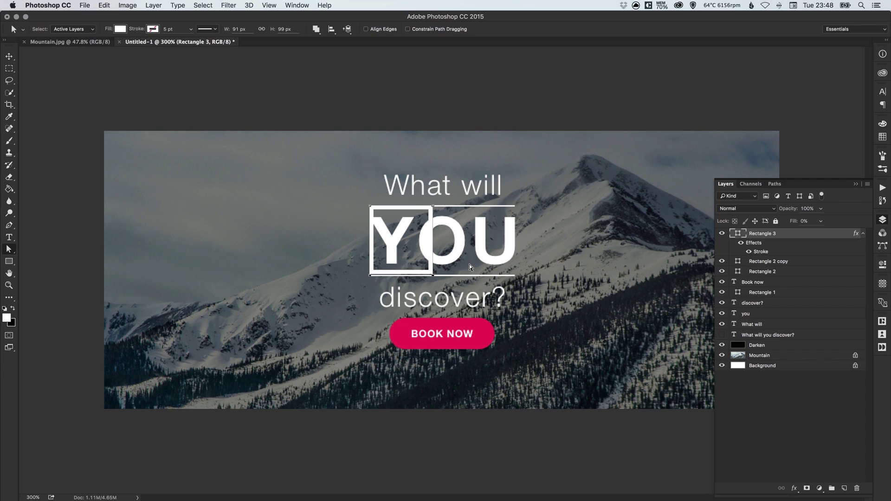
{"action": "key", "text": "Down"}
{"action": "key", "text": "Down"}
{"action": "key", "text": "v"}
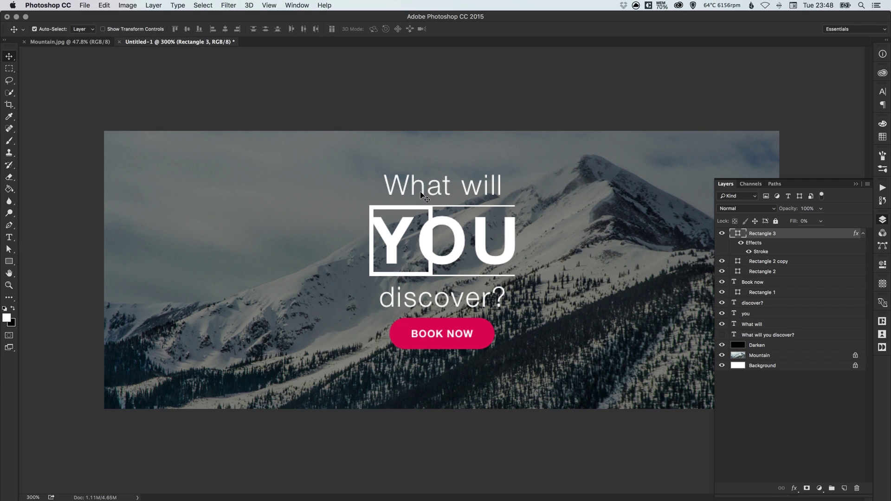
Step: Widen the frame with the Direct Selection tool by shifting its right edge outward to the end of the white lines
{"action": "key", "text": "a"}
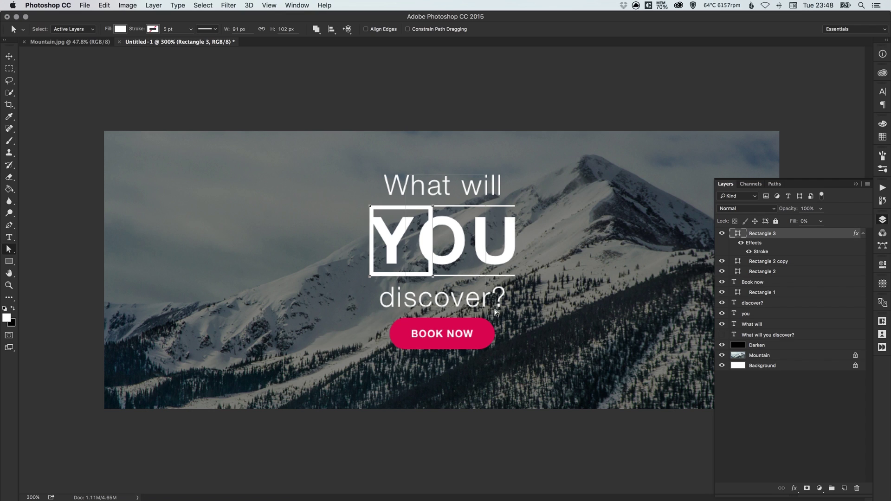
{"action": "key", "text": "shift+Right"}
{"action": "key", "text": "shift+Right"}
{"action": "key", "text": "shift+Right"}
{"action": "key", "text": "shift+Right"}
{"action": "key", "text": "shift+Right"}
{"action": "key", "text": "shift+Right"}
{"action": "key", "text": "shift+Right"}
{"action": "key", "text": "shift+Right"}
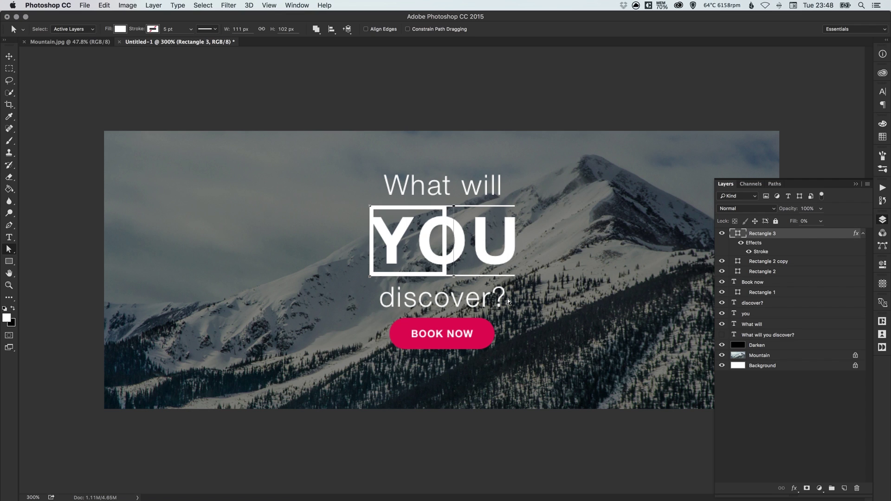
{"action": "key", "text": "shift+Right"}
{"action": "key", "text": "shift+Right"}
{"action": "key", "text": "shift+Right"}
{"action": "key", "text": "Right"}
{"action": "key", "text": "Right"}
{"action": "key", "text": "Right"}
{"action": "key", "text": "Right"}
{"action": "key", "text": "Right"}
{"action": "key", "text": "Right"}
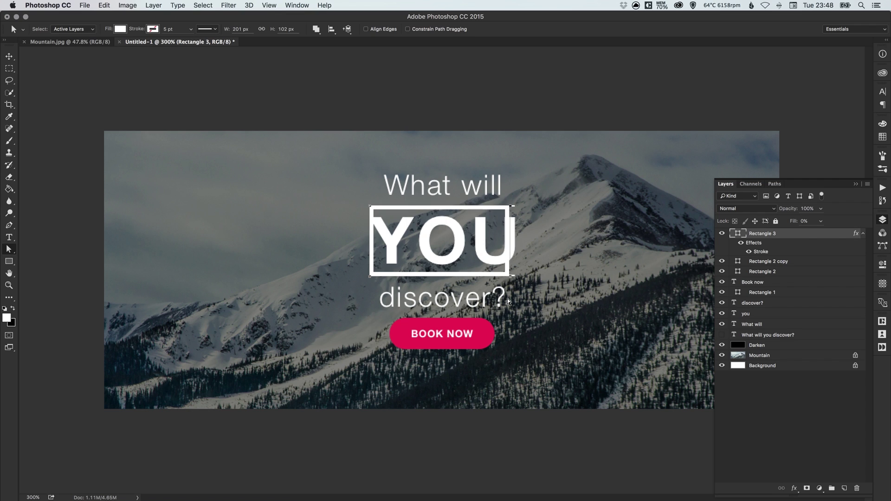
{"action": "key", "text": "Right"}
{"action": "key", "text": "Right"}
{"action": "key", "text": "Right"}
{"action": "key", "text": "Right"}
{"action": "key", "text": "Right"}
{"action": "key", "text": "v"}
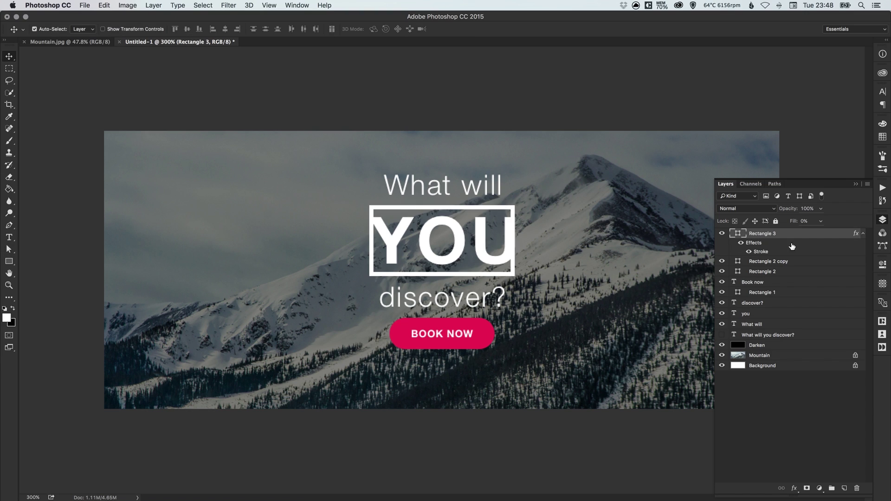
Step: Hide the two white line layers and extend the frame's left edge outward until the frame is 235 px wide
{"action": "left_click", "coordinate": [723, 261]}
{"action": "key", "text": "a"}
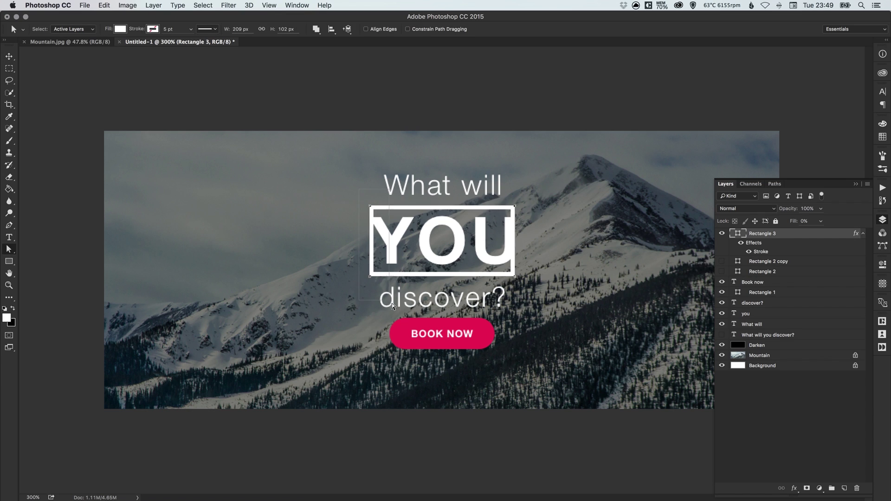
{"action": "key", "text": "Left"}
{"action": "key", "text": "Left"}
{"action": "key", "text": "Left"}
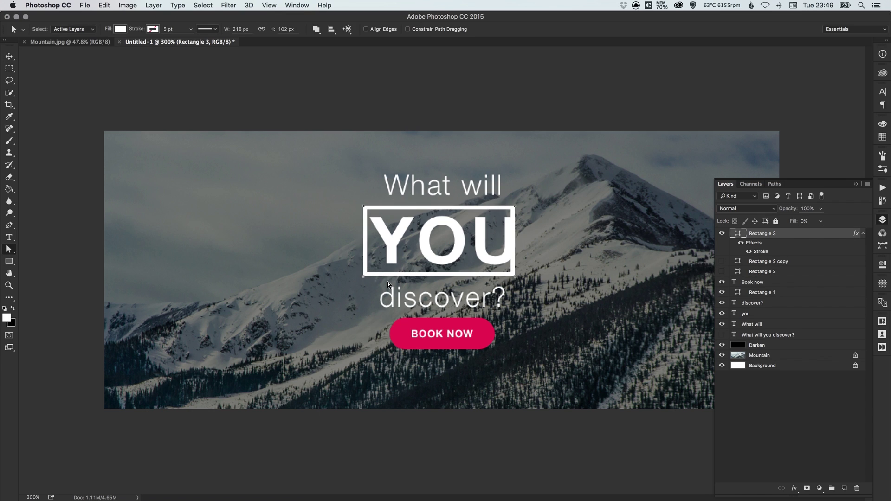
{"action": "key", "text": "shift+Left"}
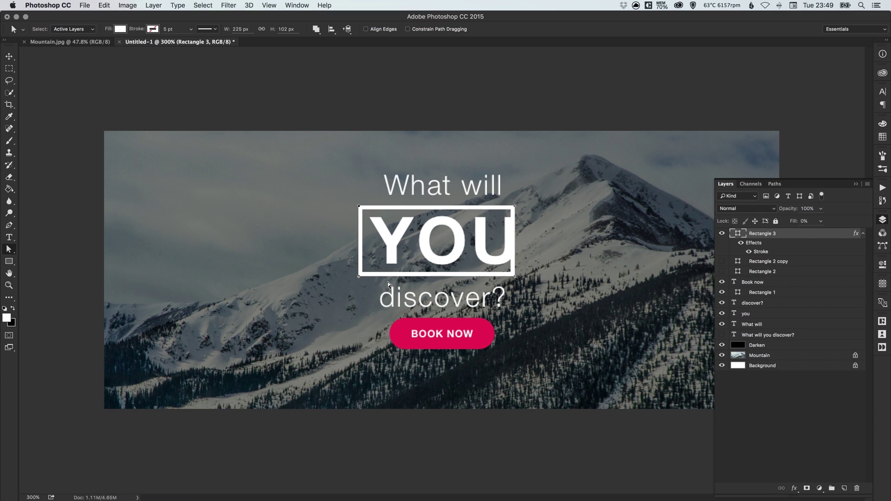
{"action": "key", "text": "shift+Left"}
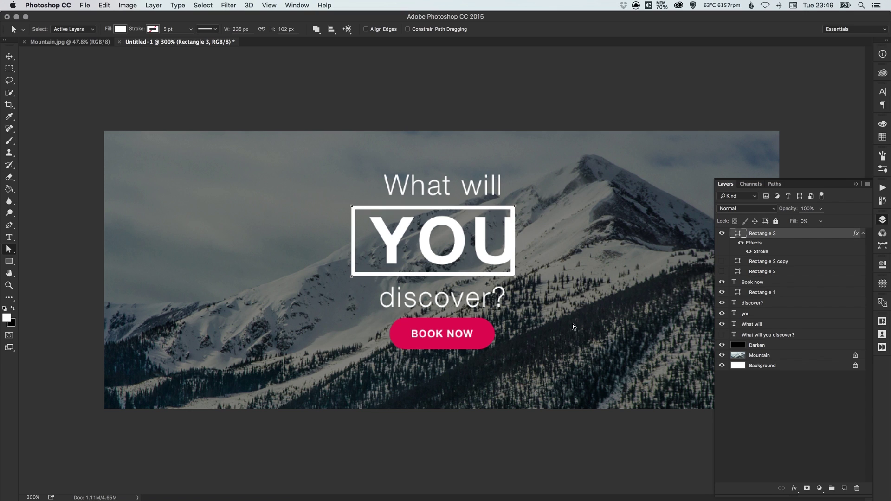
Step: Extend the frame's right edge outward past the "U" until the frame is 261 px wide
{"action": "key", "text": "shift+Right"}
{"action": "key", "text": "Left"}
{"action": "key", "text": "Left"}
{"action": "key", "text": "Left"}
{"action": "key", "text": "shift+Right"}
{"action": "key", "text": "shift+Right"}
{"action": "key", "text": "Left"}
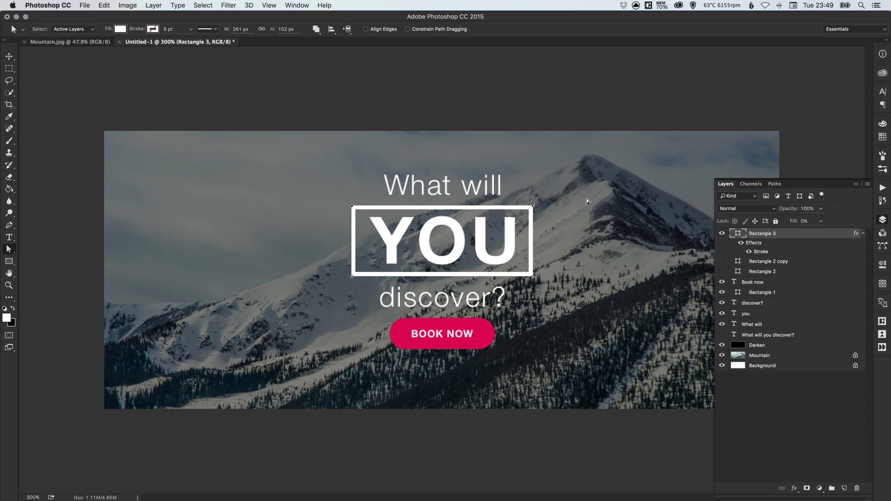
Step: Raise the frame's top edge to make the frame 110 px high
{"action": "key", "text": "Down"}
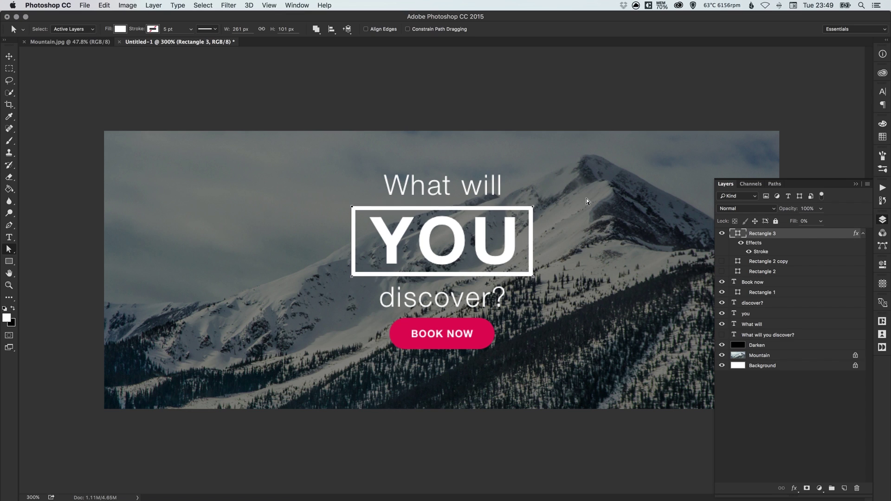
{"action": "key", "text": "shift+Up"}
{"action": "key", "text": "Down"}
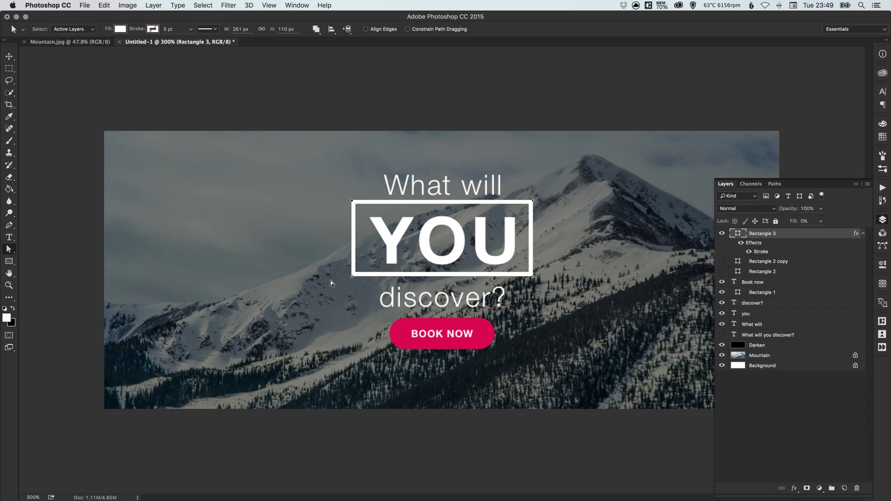
Step: Lower the frame's bottom edge to make the frame 116 px high, balancing the space above and below "YOU"
{"action": "key", "text": "shift+Up"}
{"action": "key", "text": "Up"}
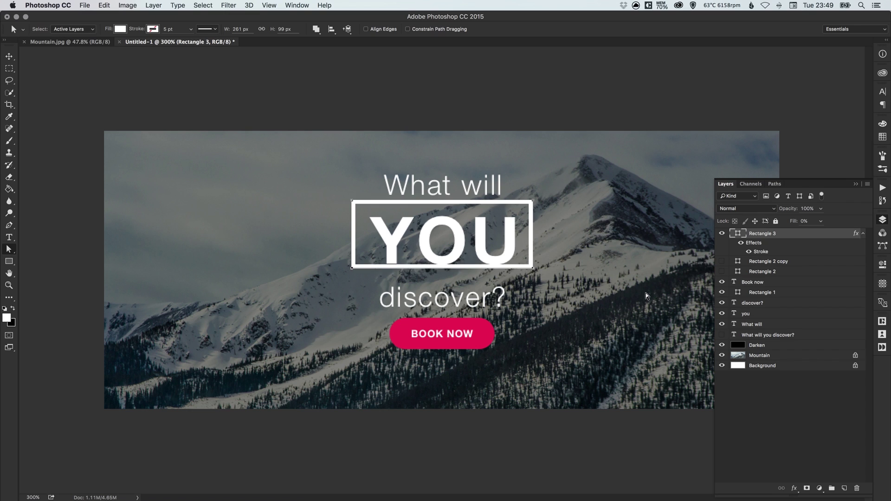
{"action": "key", "text": "Down"}
{"action": "key", "text": "shift+Down"}
{"action": "key", "text": "Down"}
{"action": "key", "text": "Down"}
{"action": "key", "text": "Down"}
{"action": "key", "text": "Down"}
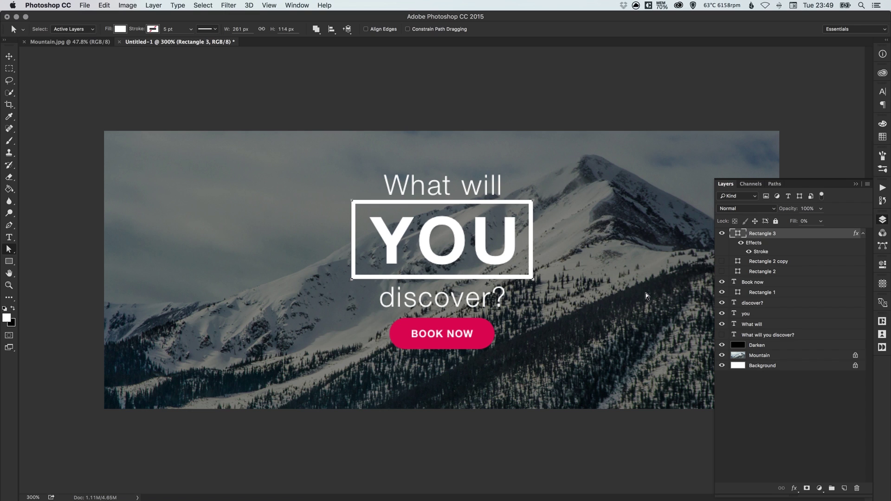
{"action": "key", "text": "Down"}
{"action": "key", "text": "Down"}
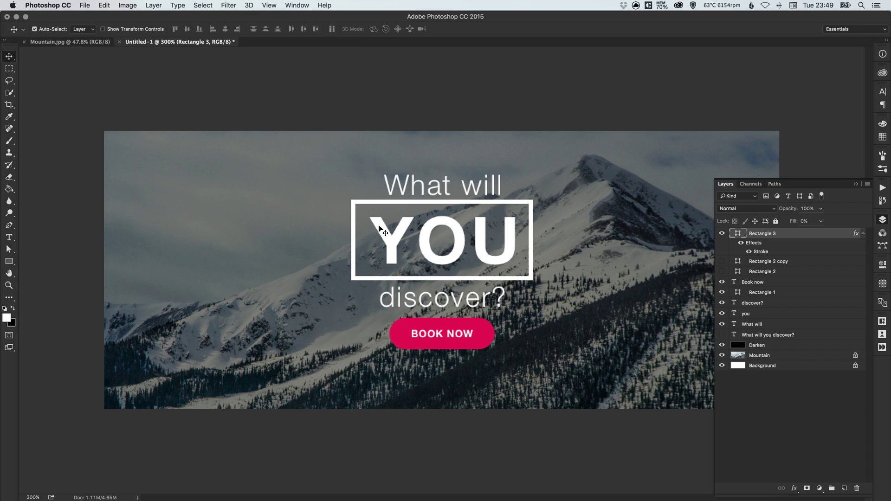
Step: Shift the frame's left edge slightly inward to even out the side spacing around "YOU"
{"action": "key", "text": "Right"}
{"action": "key", "text": "Right"}
{"action": "key", "text": "Right"}
{"action": "key", "text": "Right"}
{"action": "key", "text": "Right"}
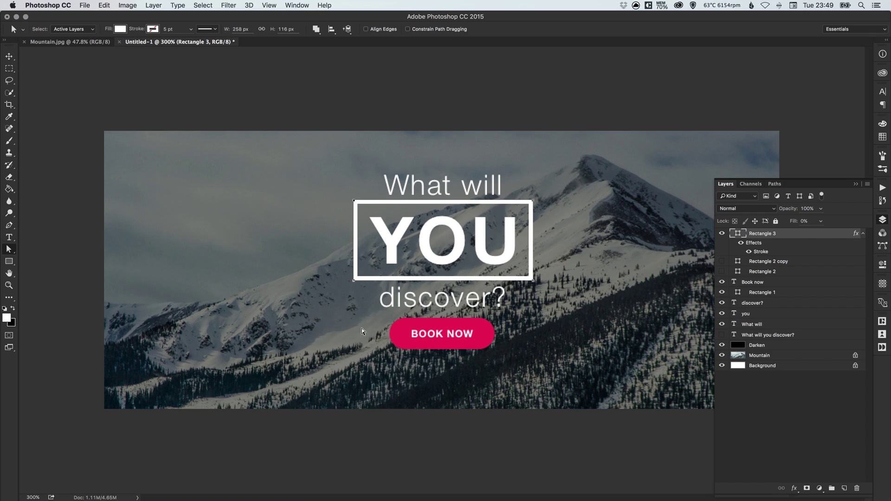
Step: Move the "What will" text up so it sits clear above the white frame
{"action": "key", "text": "v"}
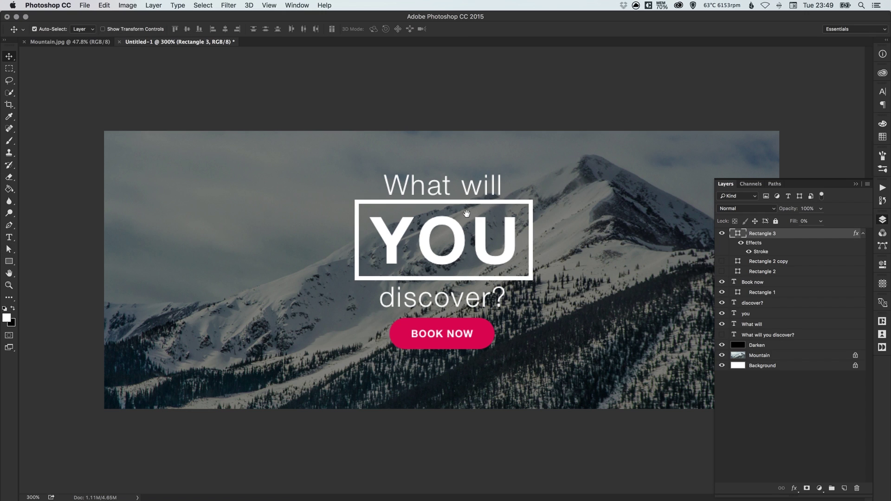
{"action": "left_click", "coordinate": [429, 190]}
{"action": "key", "text": "Down"}
{"action": "key", "text": "Down"}
{"action": "key", "text": "Down"}
{"action": "key", "text": "Down"}
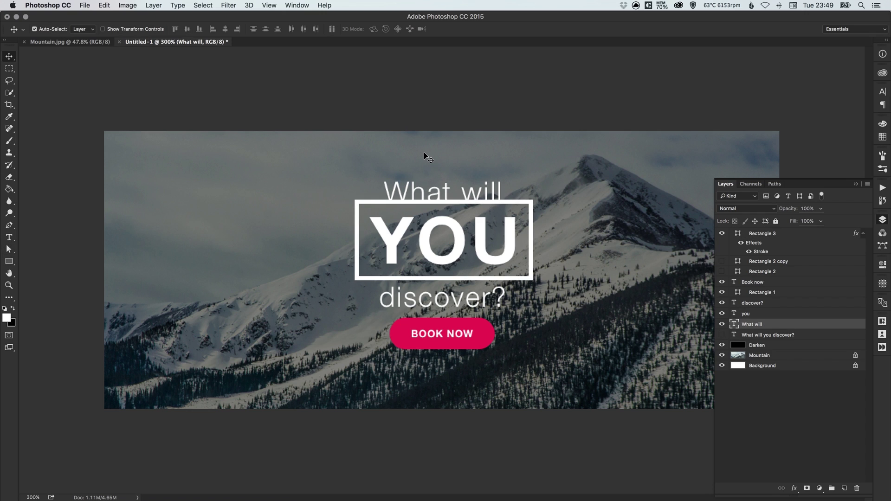
{"action": "key", "text": "Up"}
{"action": "key", "text": "Up"}
{"action": "key", "text": "Up"}
{"action": "key", "text": "Up"}
{"action": "key", "text": "Up"}
{"action": "key", "text": "Up"}
{"action": "key", "text": "Up"}
{"action": "key", "text": "Up"}
{"action": "key", "text": "Up"}
{"action": "key", "text": "Up"}
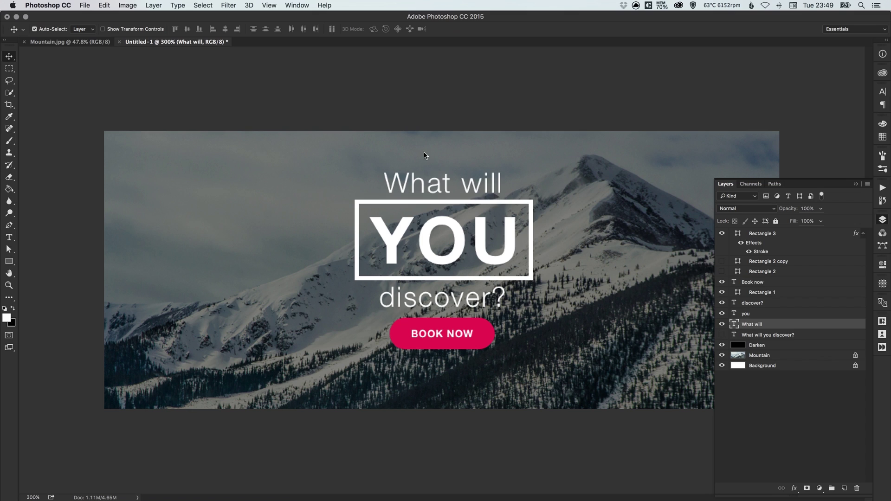
Step: Move the "discover?" text down slightly so it sits clear below the white frame
{"action": "left_click", "coordinate": [417, 300]}
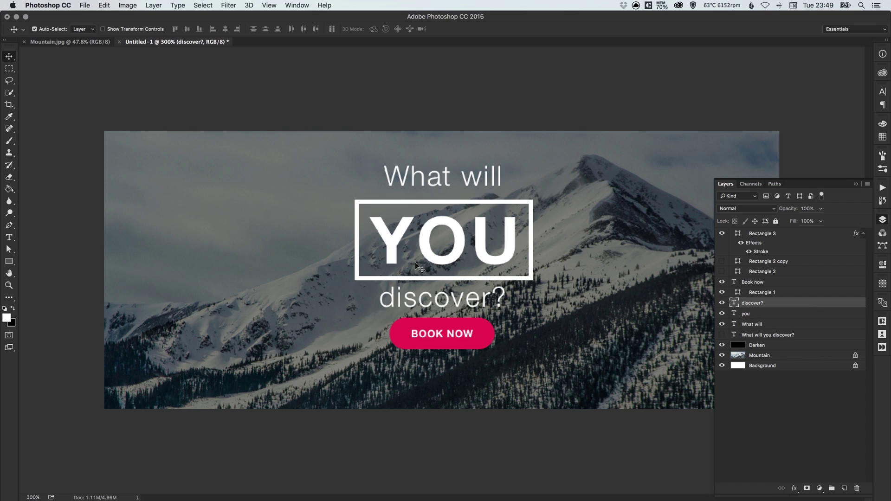
{"action": "key", "text": "Up"}
{"action": "key", "text": "Up"}
{"action": "key", "text": "Up"}
{"action": "key", "text": "Up"}
{"action": "key", "text": "Down"}
{"action": "key", "text": "Down"}
{"action": "key", "text": "Down"}
{"action": "key", "text": "Down"}
{"action": "key", "text": "Down"}
{"action": "key", "text": "Down"}
{"action": "key", "text": "Down"}
{"action": "key", "text": "Down"}
{"action": "key", "text": "Down"}
{"action": "key", "text": "Down"}
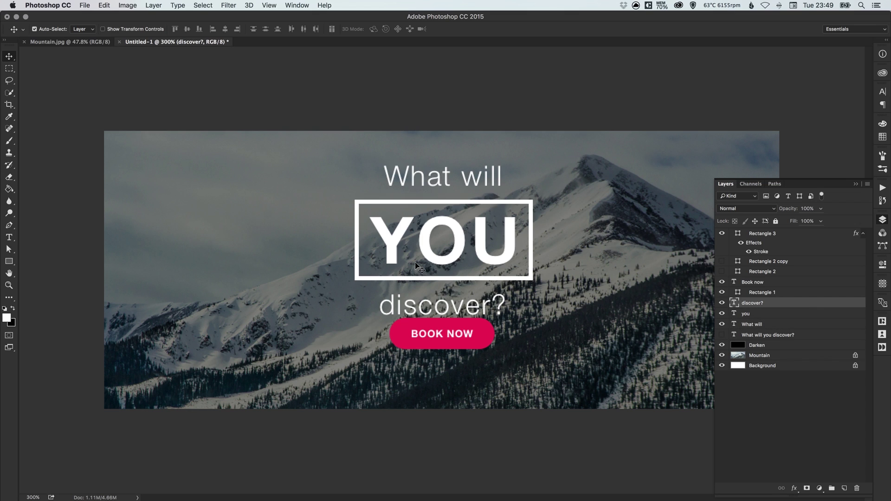
{"action": "key", "text": "Up"}
{"action": "key", "text": "Up"}
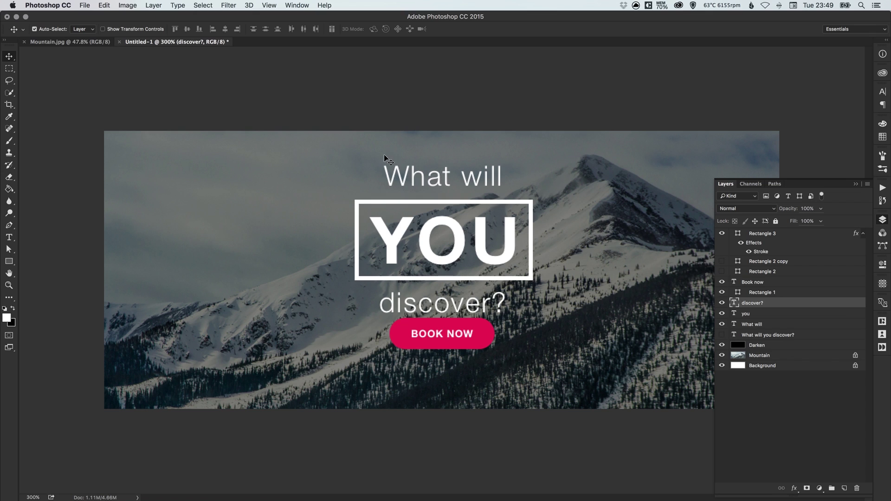
Step: Nudge the "What will" text 2 px down toward the white frame
{"action": "left_click", "coordinate": [410, 175]}
{"action": "key", "text": "Down"}
{"action": "key", "text": "Down"}
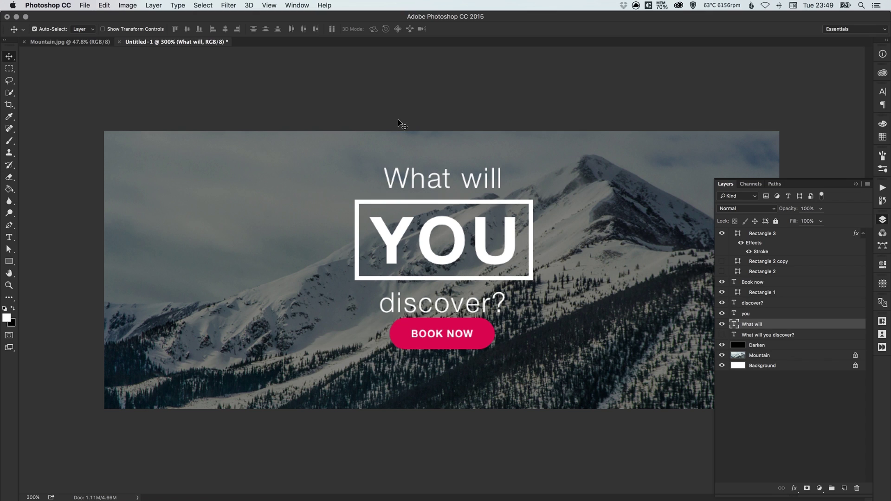
Step: Move the red button shape together with its "BOOK NOW" label down to leave a gap below "discover?"
{"action": "left_click", "coordinate": [407, 344]}
{"action": "left_click", "coordinate": [420, 338], "text": "shift"}
{"action": "key", "text": "Down"}
{"action": "key", "text": "Down"}
{"action": "key", "text": "Down"}
{"action": "key", "text": "Down"}
{"action": "key", "text": "Down"}
{"action": "key", "text": "Down"}
{"action": "key", "text": "Down"}
{"action": "key", "text": "Down"}
{"action": "key", "text": "Down"}
{"action": "key", "text": "Down"}
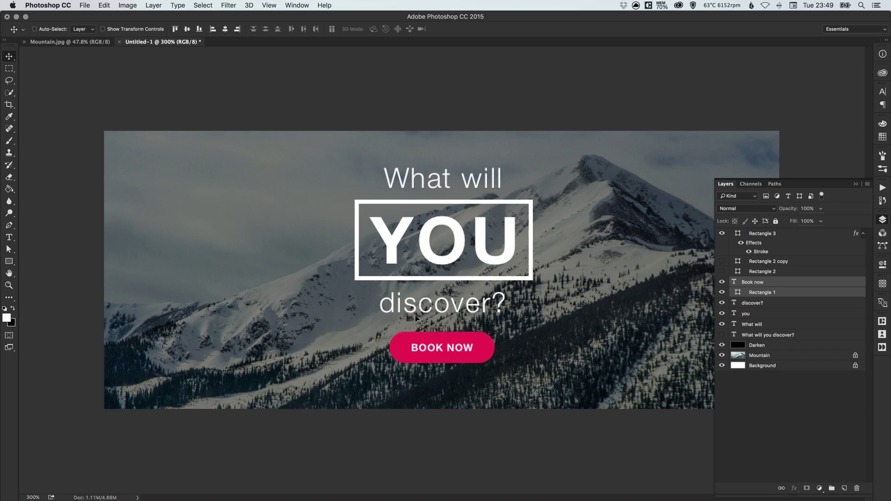
{"action": "key", "text": "super+minus"}
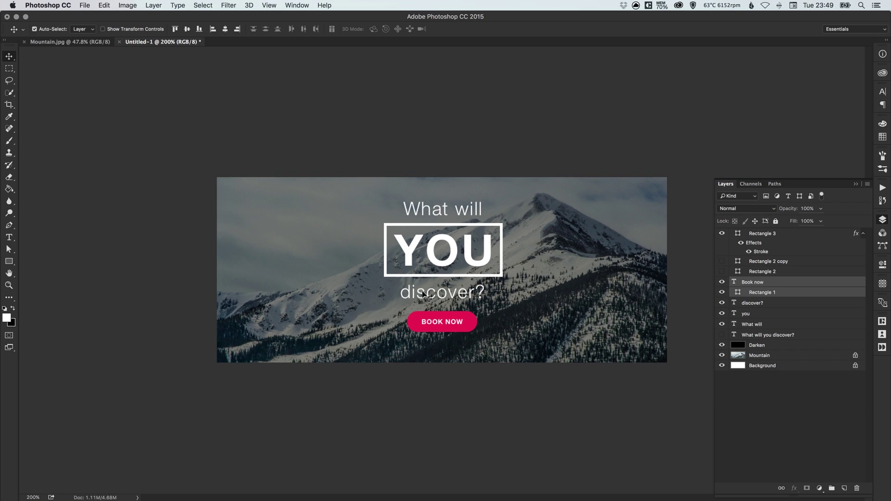
{"action": "left_click", "coordinate": [425, 296], "text": "shift"}
{"action": "left_click", "coordinate": [397, 276], "text": "shift"}
{"action": "left_click", "coordinate": [413, 260], "text": "shift"}
{"action": "left_click", "coordinate": [439, 211], "text": "shift"}
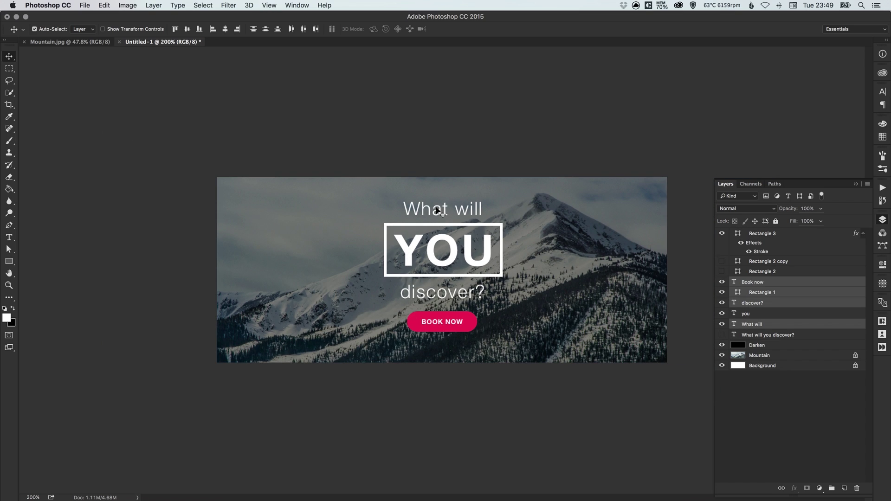
{"action": "left_click_drag", "start_coordinate": [436, 210], "coordinate": [443, 220]}
{"action": "key", "text": "super+z"}
Step: Delete the hidden Rectangle 2 and Rectangle 2 copy line layers
{"action": "left_click", "coordinate": [780, 264]}
{"action": "left_click", "coordinate": [761, 272], "text": "shift"}
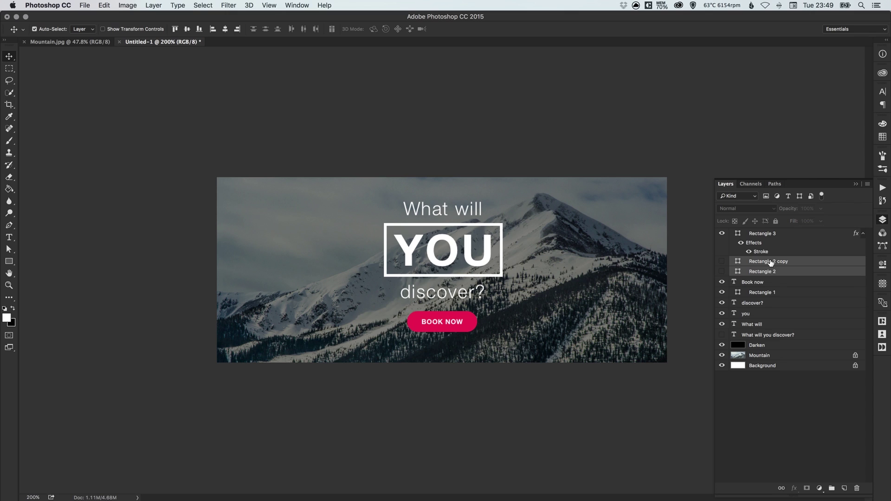
{"action": "left_click", "coordinate": [858, 489]}
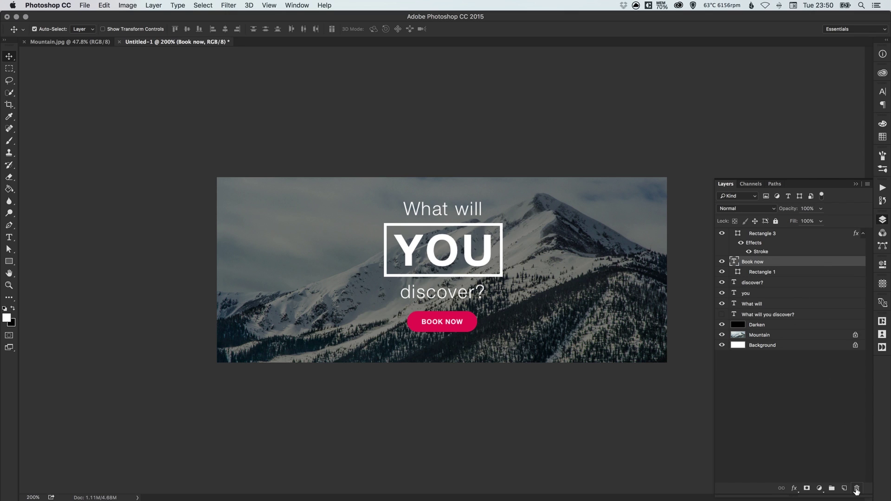
Step: Show the old single-line "What will you discover?" text layer to check it, then delete it
{"action": "left_click", "coordinate": [757, 315]}
{"action": "left_click", "coordinate": [727, 315]}
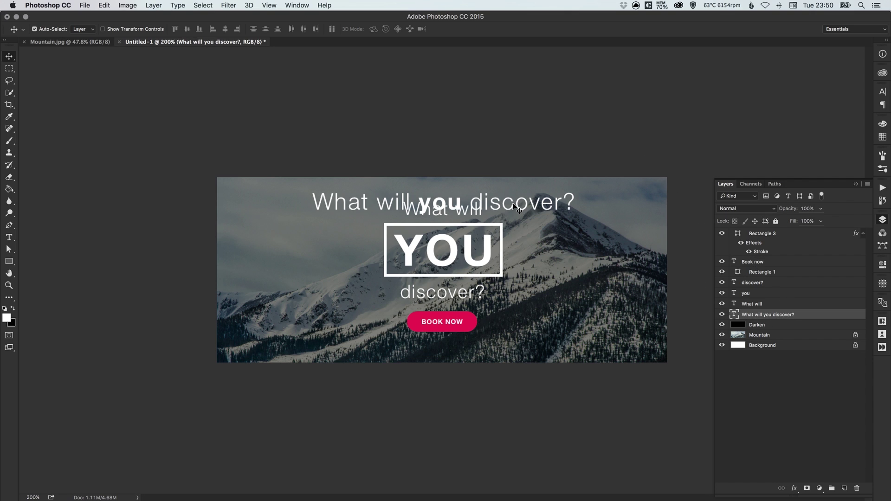
{"action": "left_click_drag", "start_coordinate": [515, 204], "coordinate": [512, 355]}
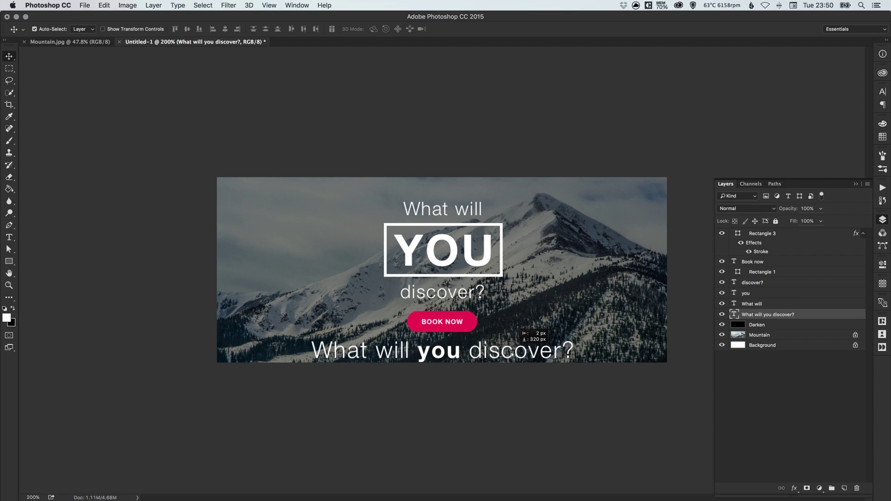
{"action": "left_click", "coordinate": [857, 489]}
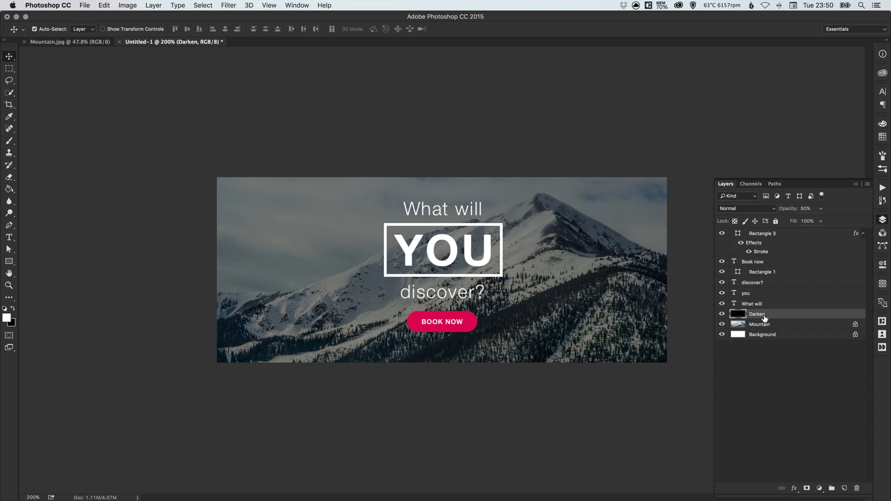
Step: Lock only the position of the Darken layer and test that it cannot be moved on the canvas
{"action": "left_click", "coordinate": [756, 223]}
{"action": "left_click", "coordinate": [776, 222]}
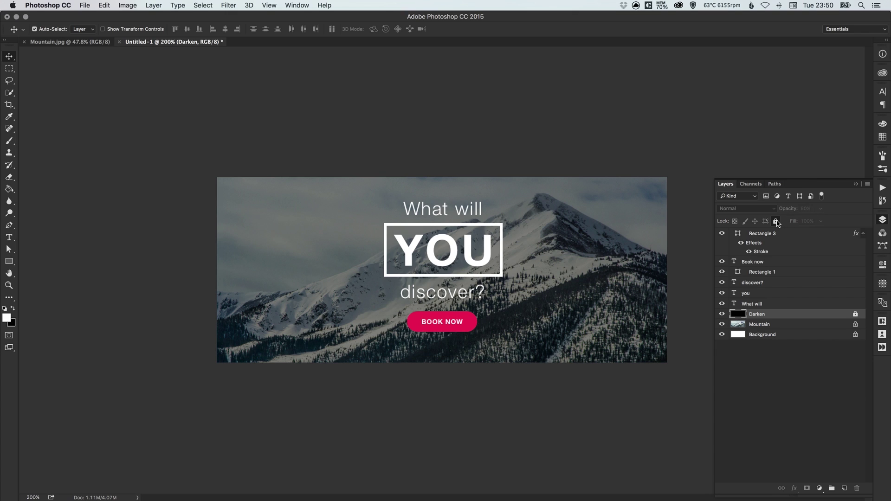
{"action": "left_click", "coordinate": [776, 222]}
{"action": "left_click", "coordinate": [756, 222]}
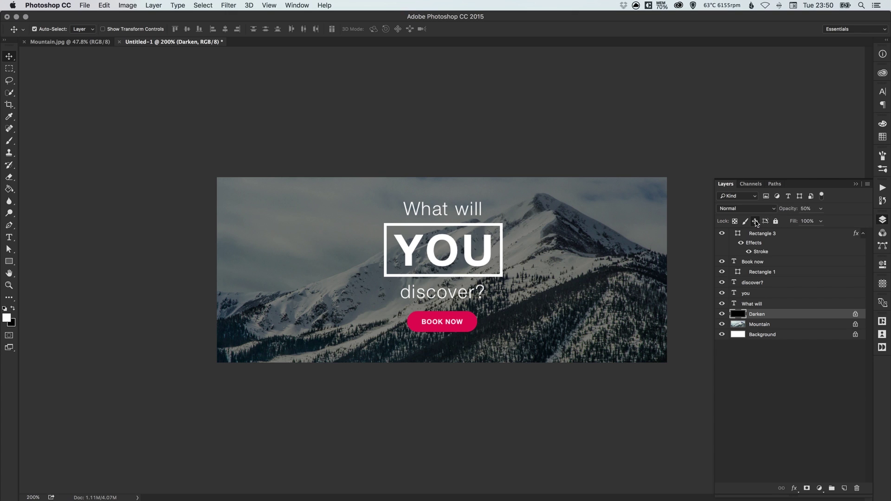
{"action": "left_click_drag", "start_coordinate": [612, 254], "coordinate": [627, 307]}
Step: Select the headline texts, frame and button together on the canvas and nudge them down a few pixels
{"action": "left_click", "coordinate": [883, 220]}
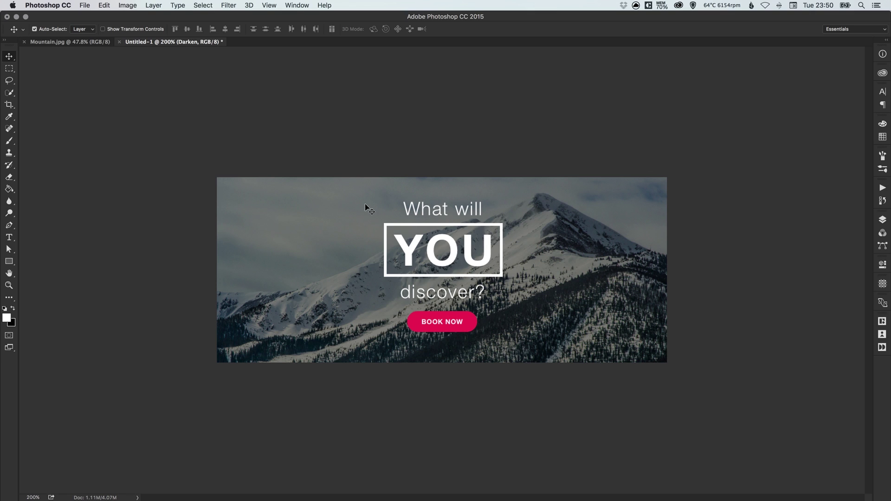
{"action": "left_click_drag", "start_coordinate": [356, 181], "coordinate": [537, 325]}
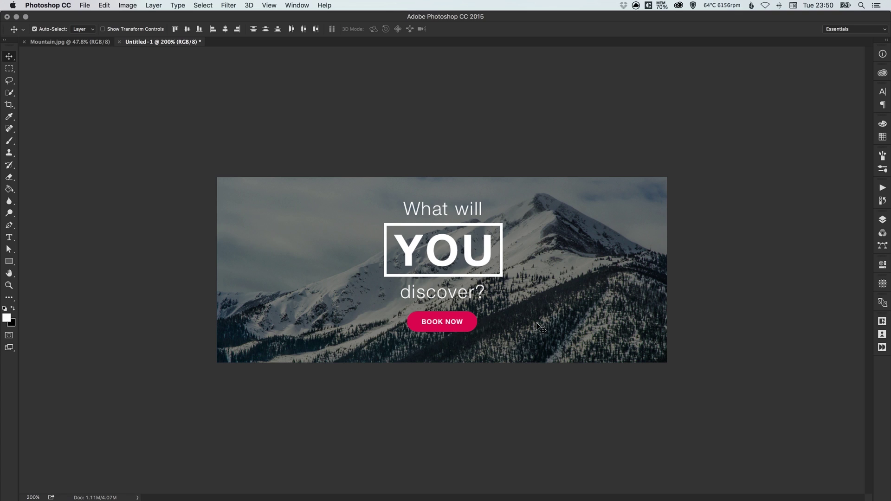
{"action": "key", "text": "Down"}
{"action": "key", "text": "Down"}
{"action": "key", "text": "Down"}
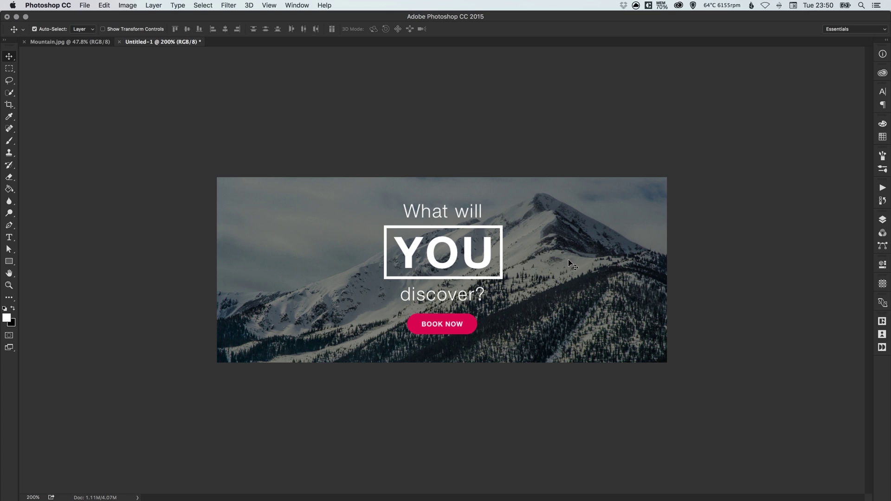
Step: Add a layer mask to the Darken layer
{"action": "left_click", "coordinate": [882, 220]}
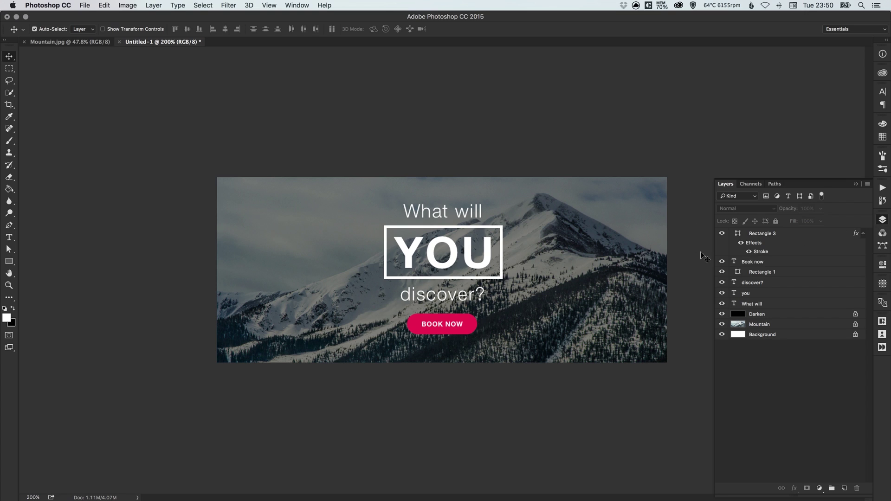
{"action": "left_click", "coordinate": [769, 315]}
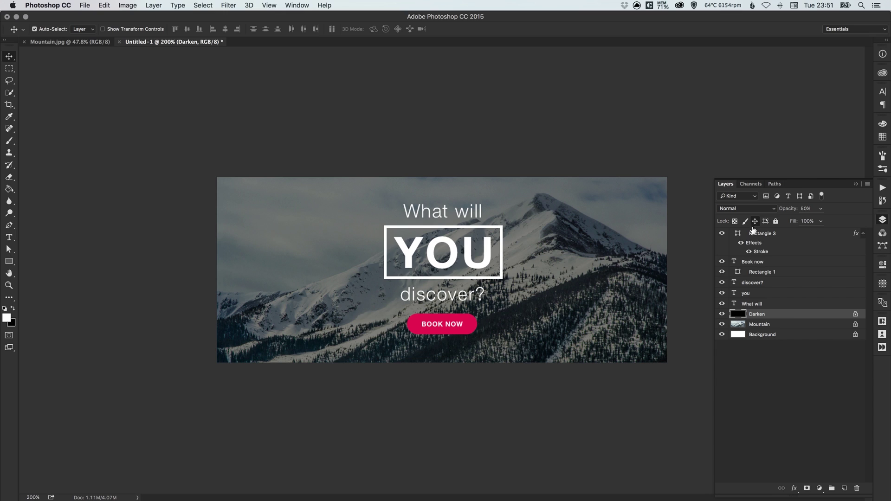
{"action": "left_click", "coordinate": [807, 488]}
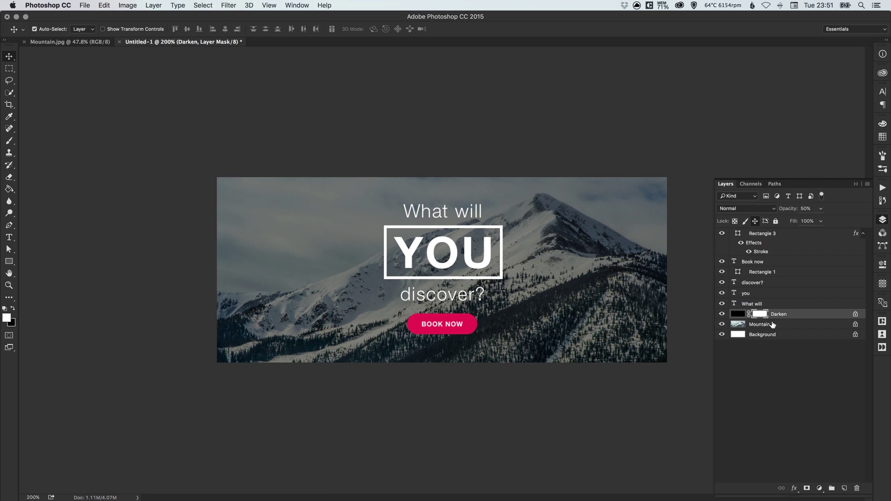
Step: Set the foreground colour to pure black, 000000
{"action": "left_click", "coordinate": [11, 318]}
{"action": "left_click_drag", "start_coordinate": [486, 323], "coordinate": [370, 384]}
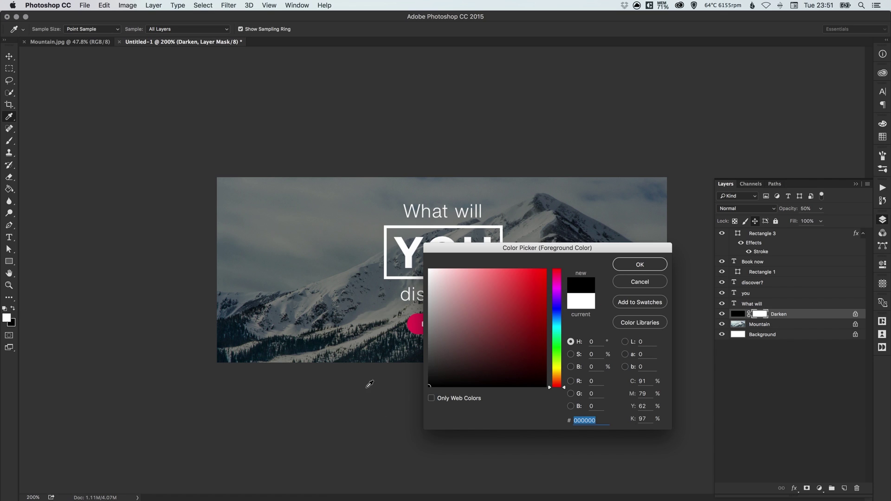
{"action": "left_click", "coordinate": [635, 265]}
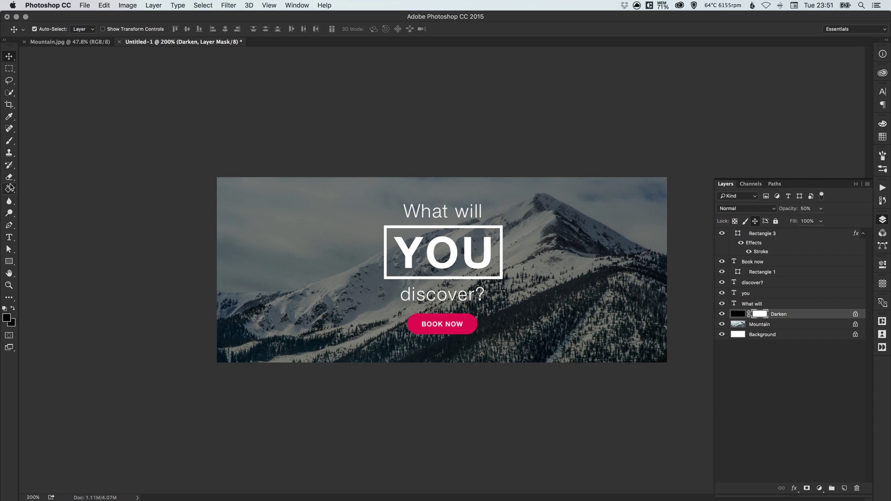
Step: Set up the Brush tool with a soft round tip at 0% hardness and a size of 500 px
{"action": "key", "text": "b"}
{"action": "right_click", "coordinate": [10, 141]}
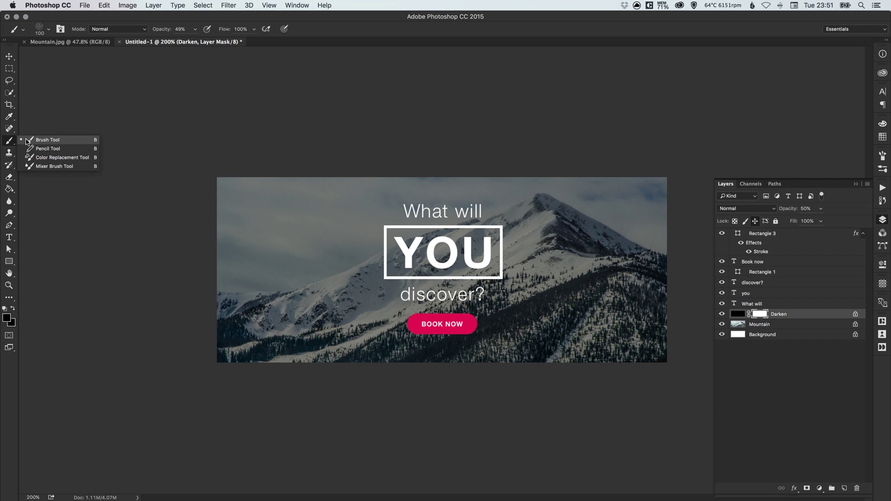
{"action": "left_click", "coordinate": [26, 142]}
{"action": "left_click", "coordinate": [48, 29]}
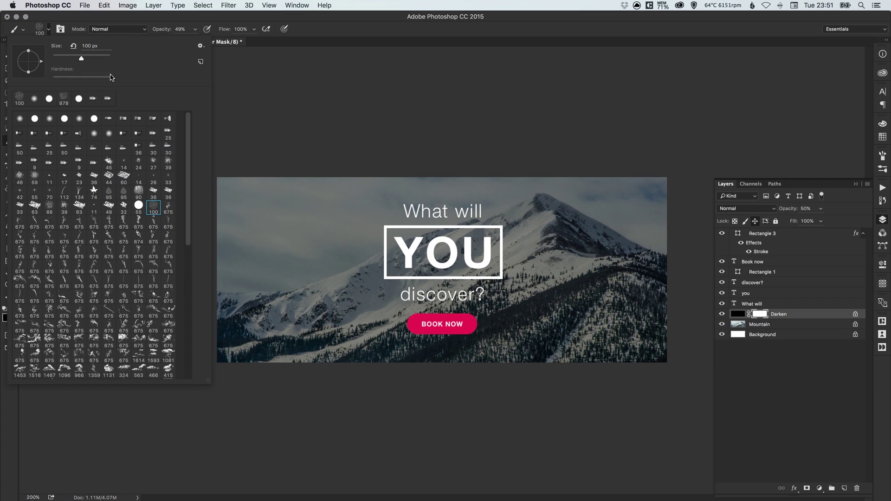
{"action": "left_click", "coordinate": [79, 120]}
{"action": "left_click", "coordinate": [94, 59]}
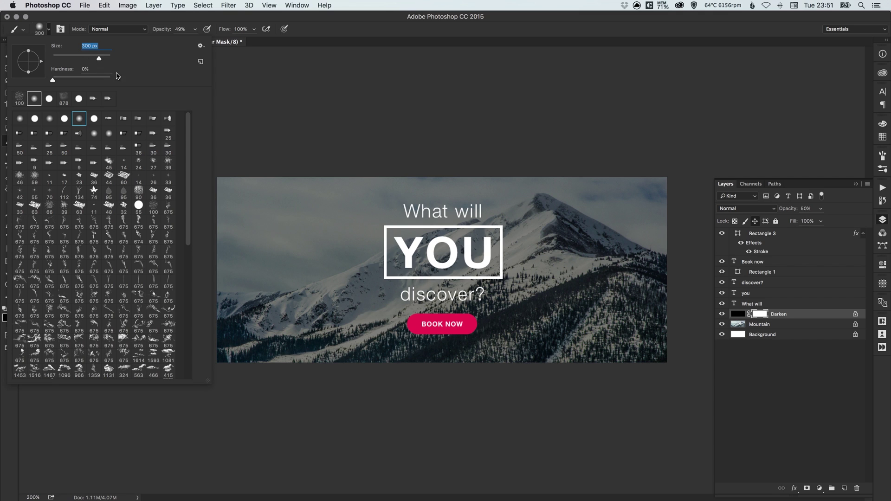
{"action": "left_click", "coordinate": [301, 273]}
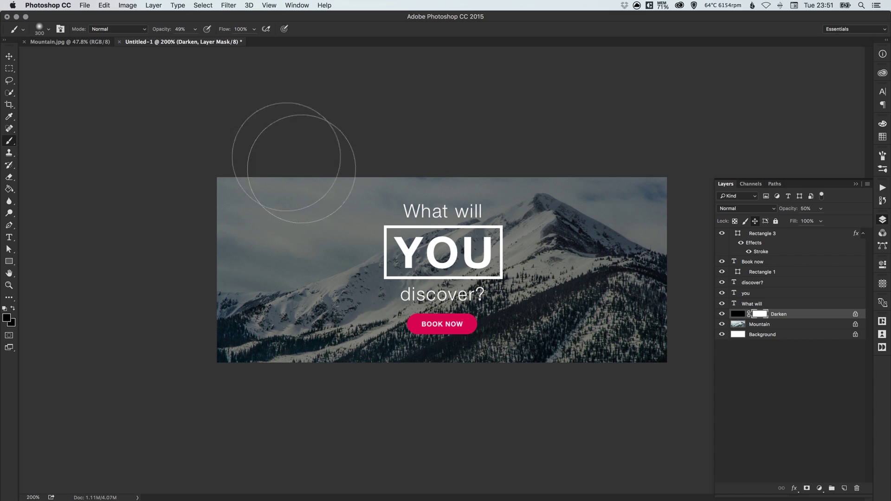
{"action": "key", "text": "bracketright"}
{"action": "key", "text": "bracketright"}
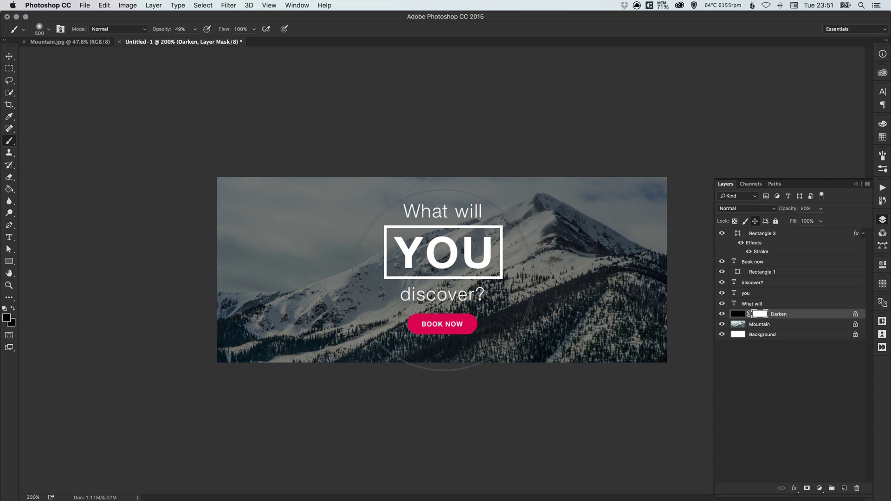
Step: Paint black on the Darken layer's mask over the photo's left and right sides to lighten them, undoing the excess strokes
{"action": "left_click", "coordinate": [434, 276]}
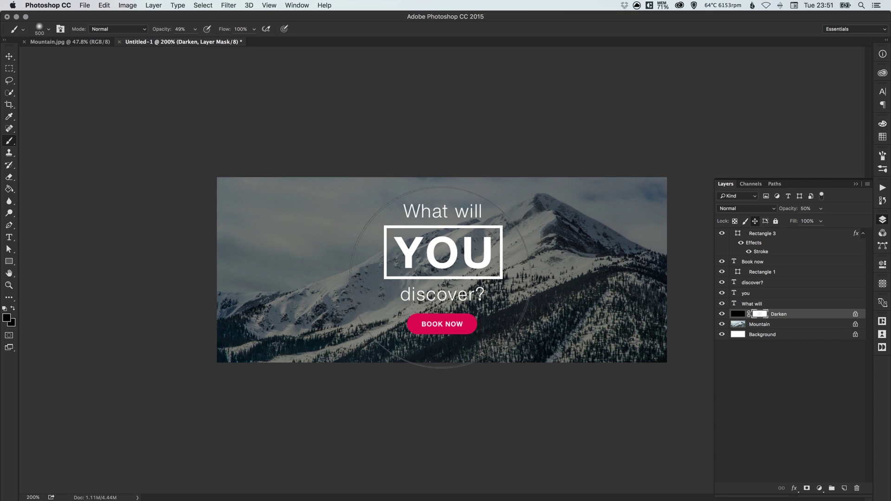
{"action": "mouse_move", "coordinate": [248, 233]}
{"action": "left_mouse_down"}
{"action": "mouse_move", "coordinate": [208, 295]}
{"action": "mouse_move", "coordinate": [209, 284]}
{"action": "left_mouse_up"}
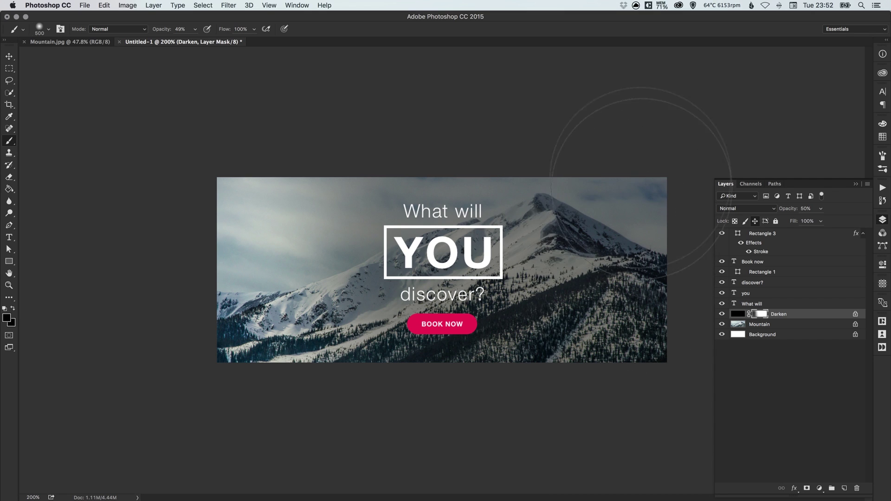
{"action": "mouse_move", "coordinate": [645, 242]}
{"action": "left_mouse_down"}
{"action": "mouse_move", "coordinate": [590, 269]}
{"action": "mouse_move", "coordinate": [562, 271]}
{"action": "left_mouse_up"}
{"action": "left_click_drag", "start_coordinate": [255, 200], "coordinate": [249, 299]}
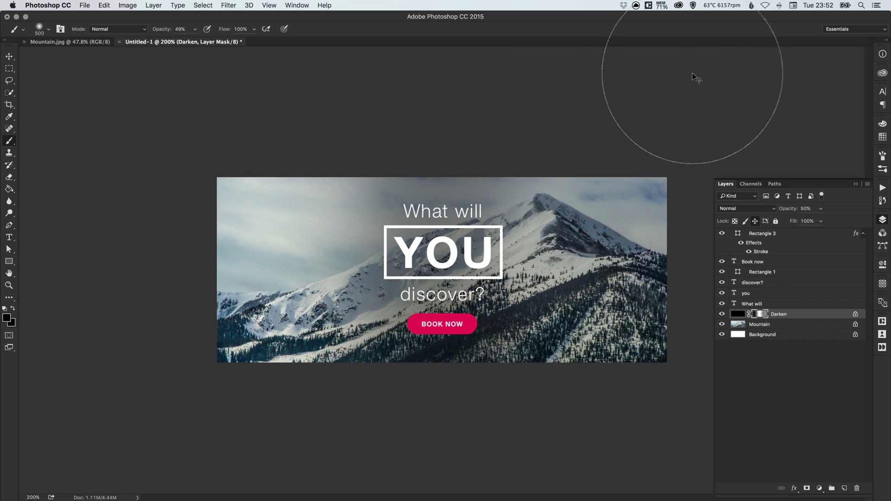
{"action": "key", "text": "super+alt+z"}
{"action": "key", "text": "super+alt+z"}
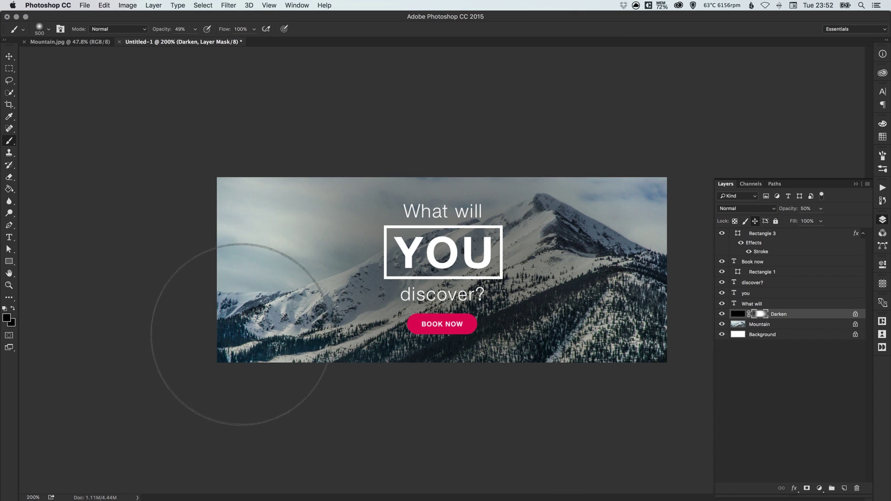
{"action": "key", "text": "v"}
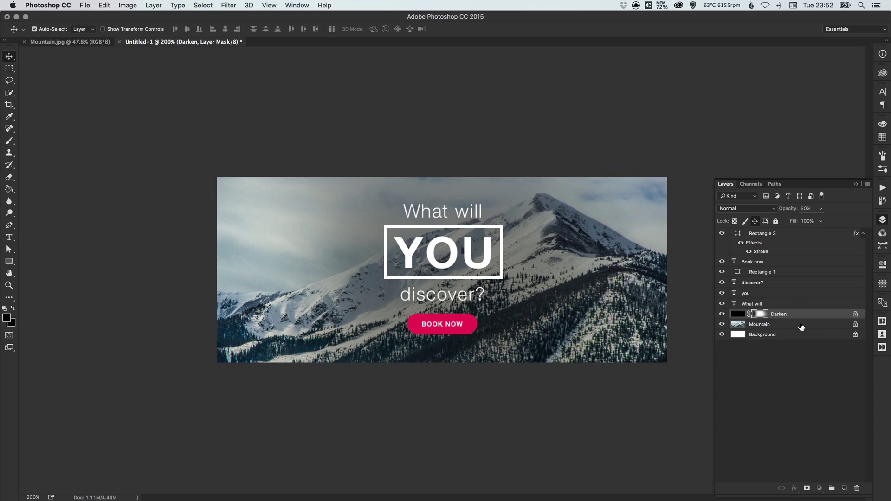
Step: Set the Darken layer's opacity to 40%, collapse the layer list and deselect all layers
{"action": "left_click", "coordinate": [738, 313]}
{"action": "left_click", "coordinate": [821, 208]}
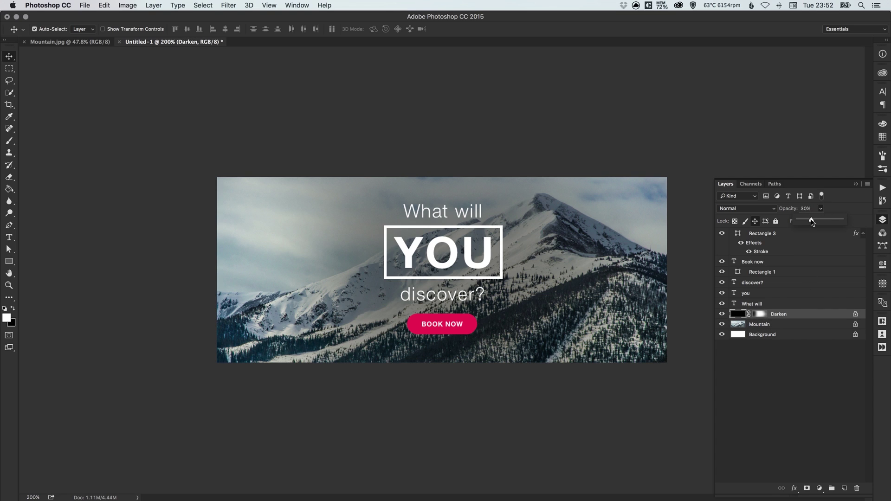
{"action": "left_click_drag", "start_coordinate": [812, 221], "coordinate": [816, 221]}
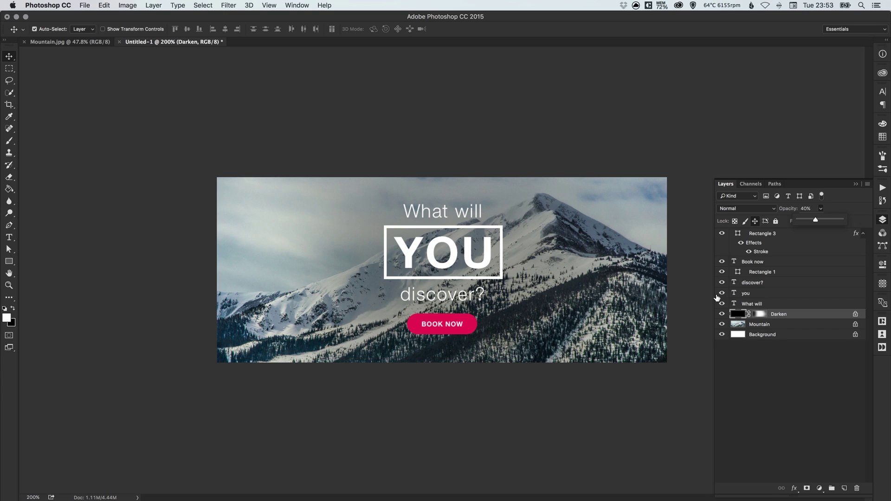
{"action": "left_click", "coordinate": [882, 219]}
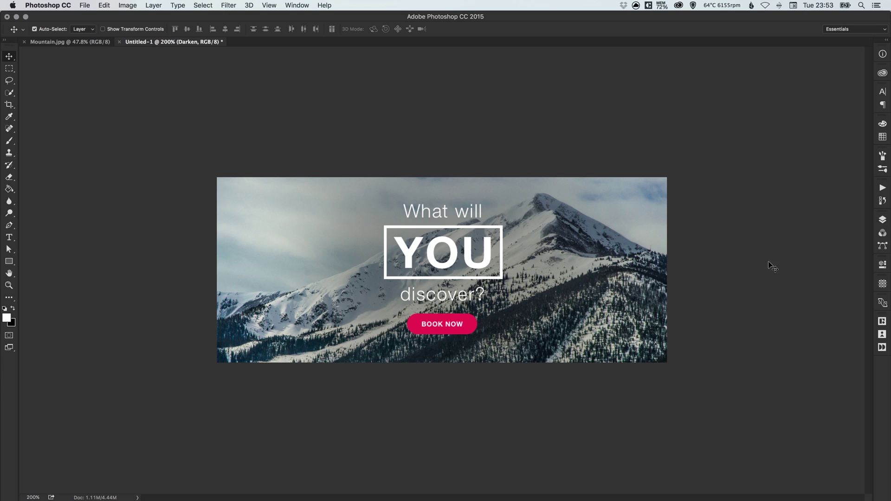
{"action": "left_click", "coordinate": [763, 274]}
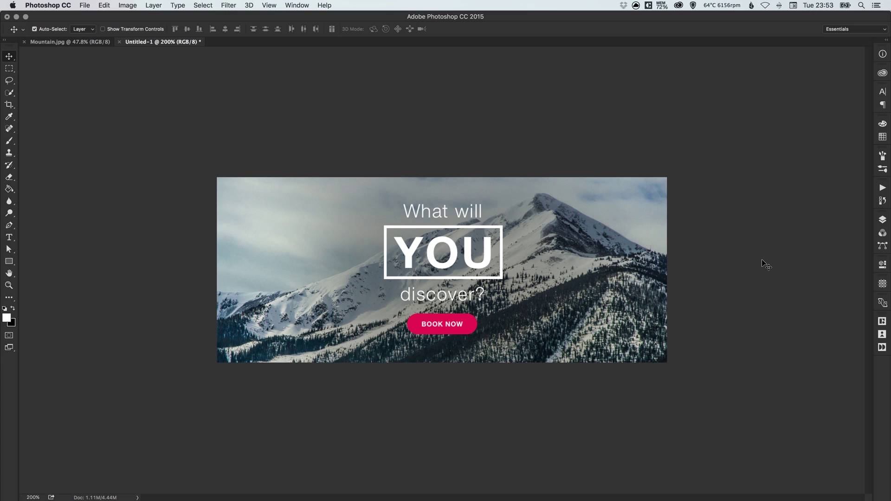